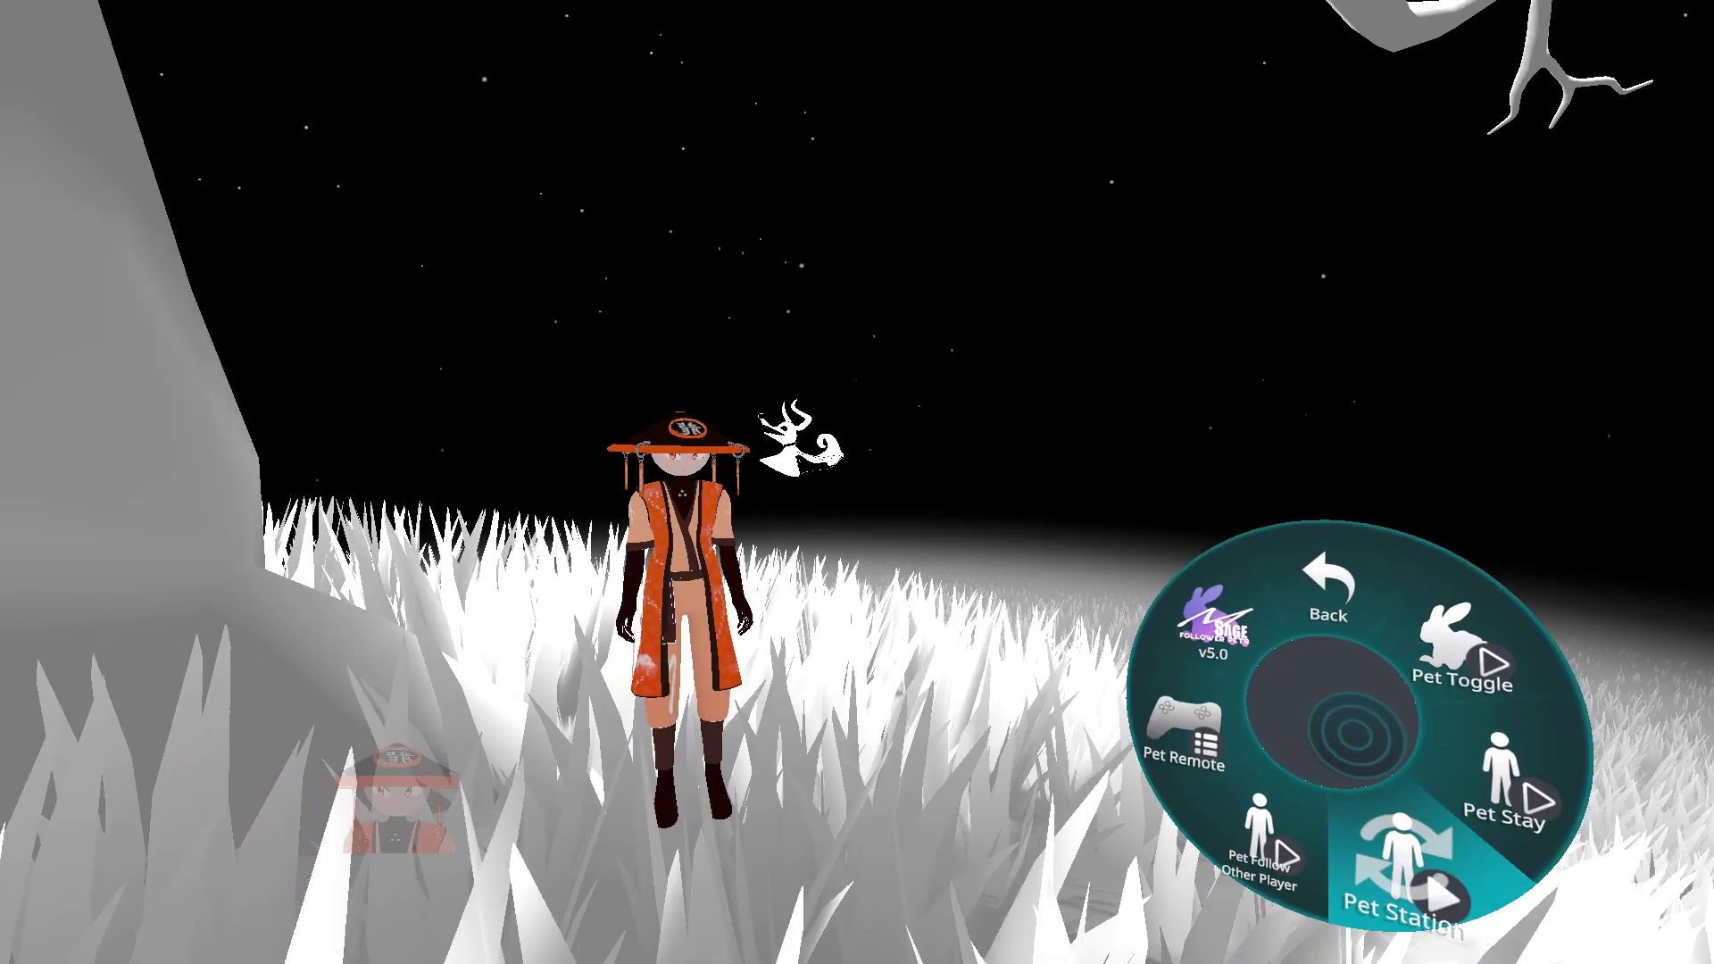
Close the Follower Pet radial menu so the ghost pet flies back to the hat
{"action": "key", "text": "r"}
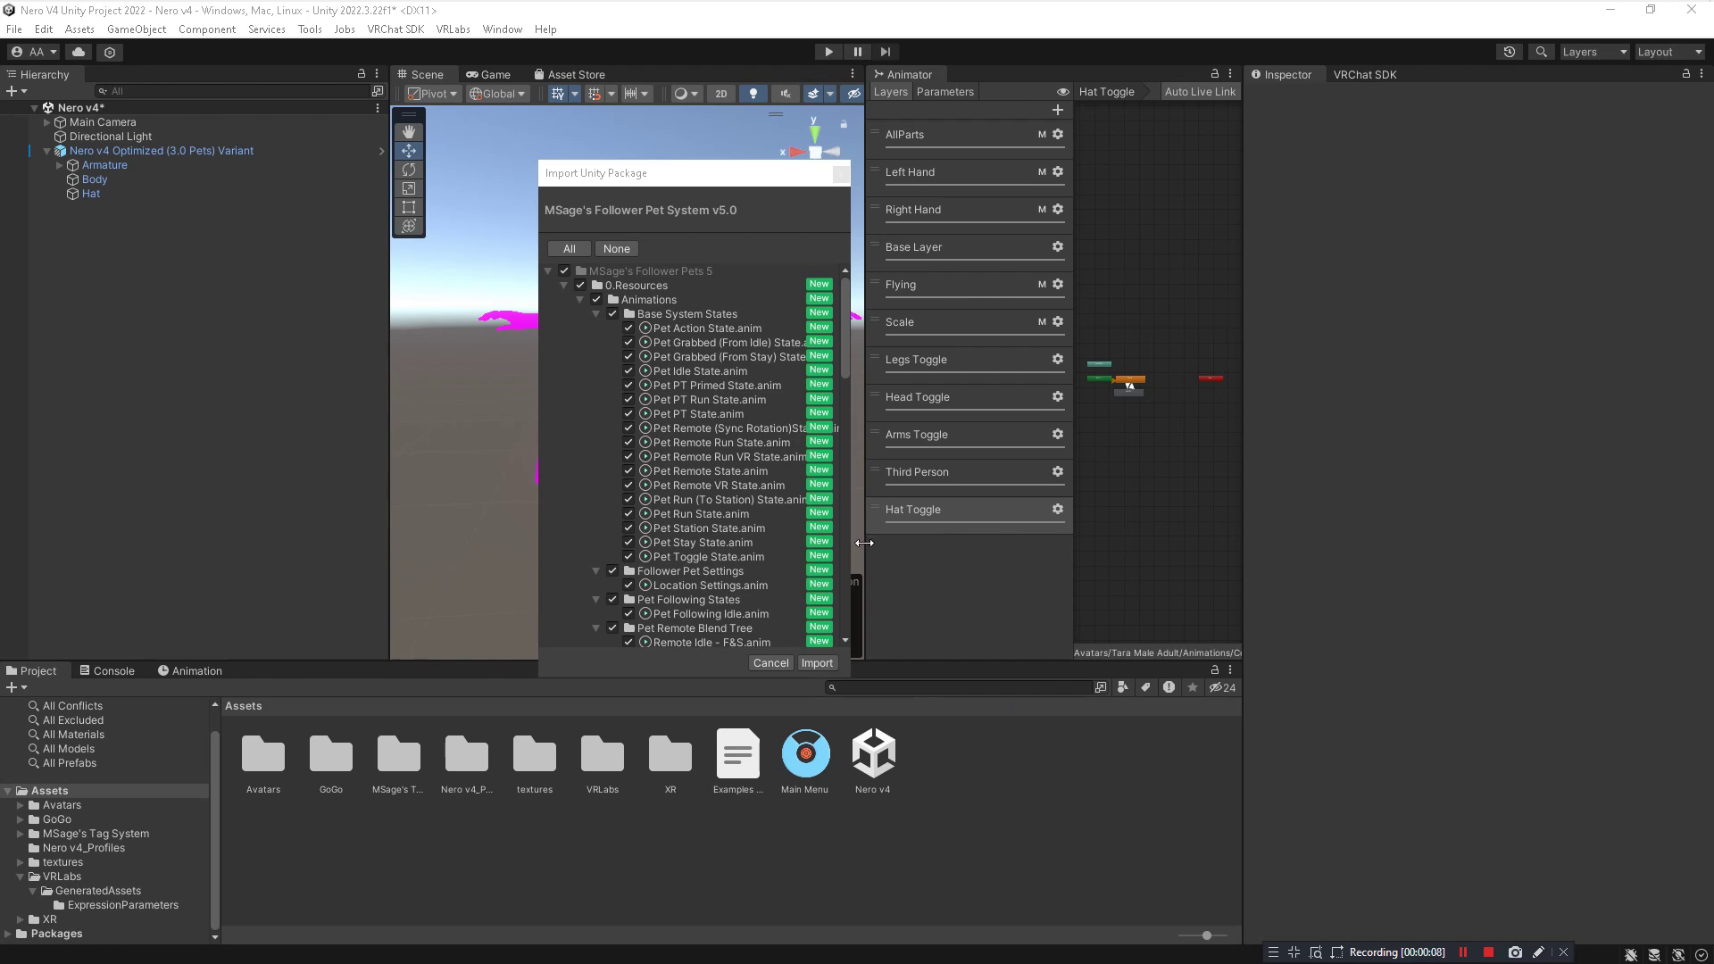
Import MSage's Follower Pet System v5.0, then start importing the Nightmare skin v1.0 package
{"action": "scroll", "coordinate": [732, 535], "scroll_direction": "down", "scroll_amount": 10}
{"action": "left_click", "coordinate": [817, 663]}
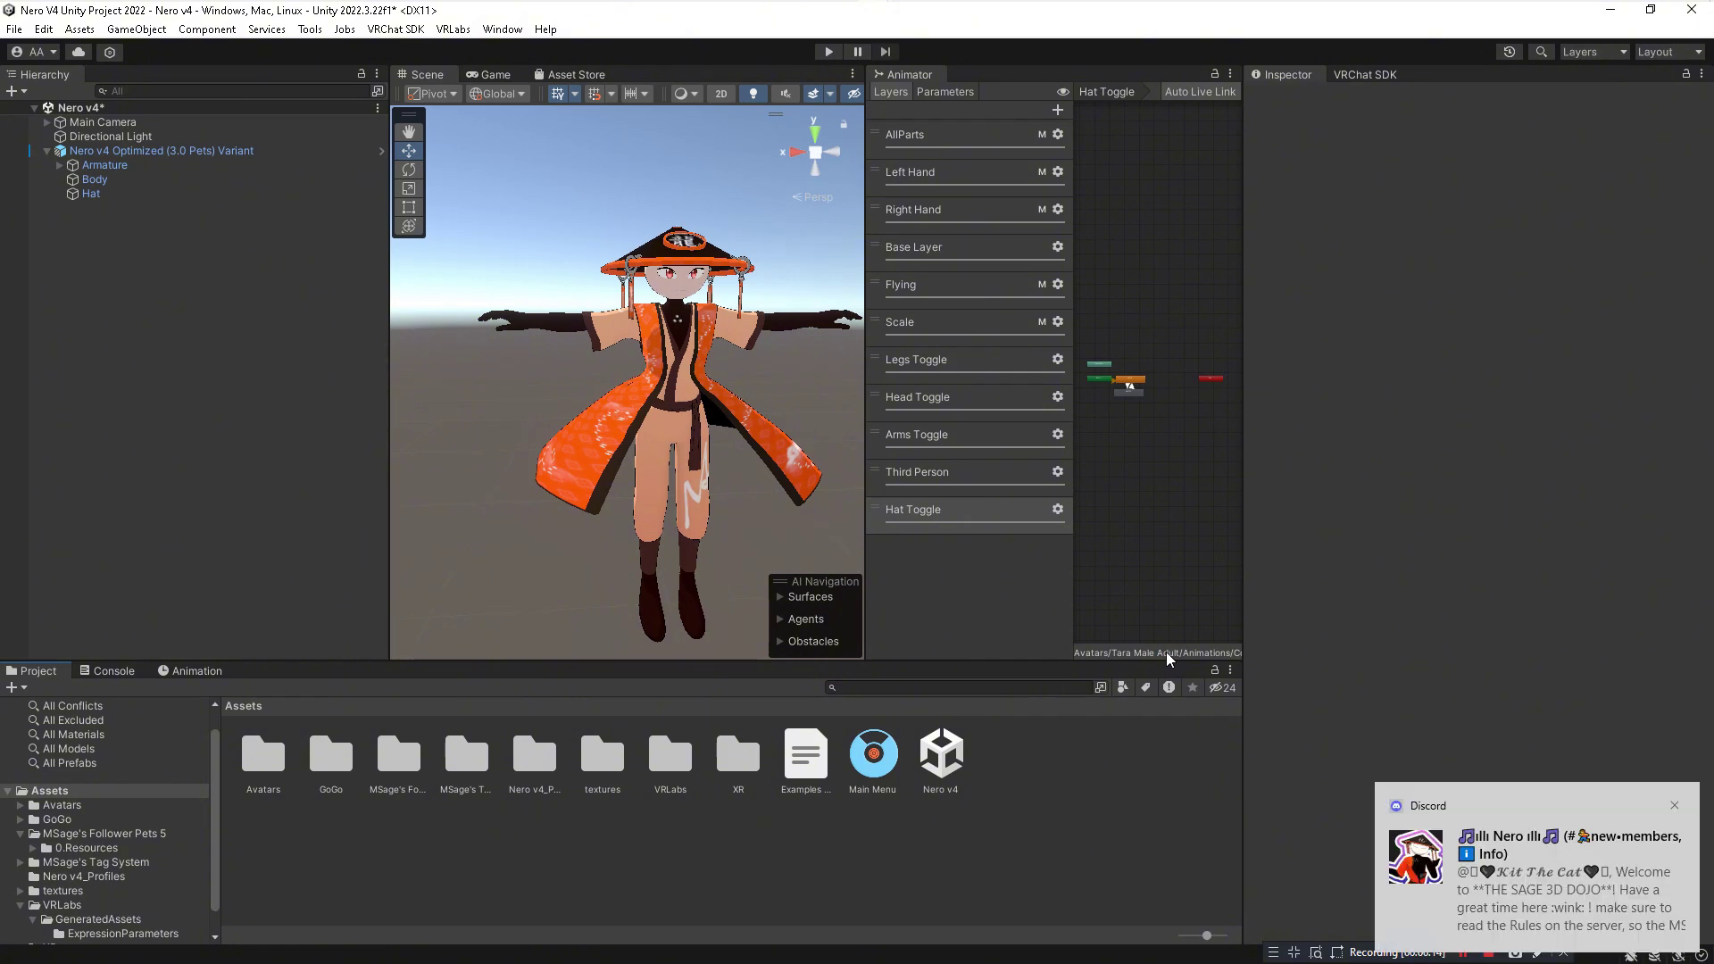
{"action": "left_click", "coordinate": [1683, 812]}
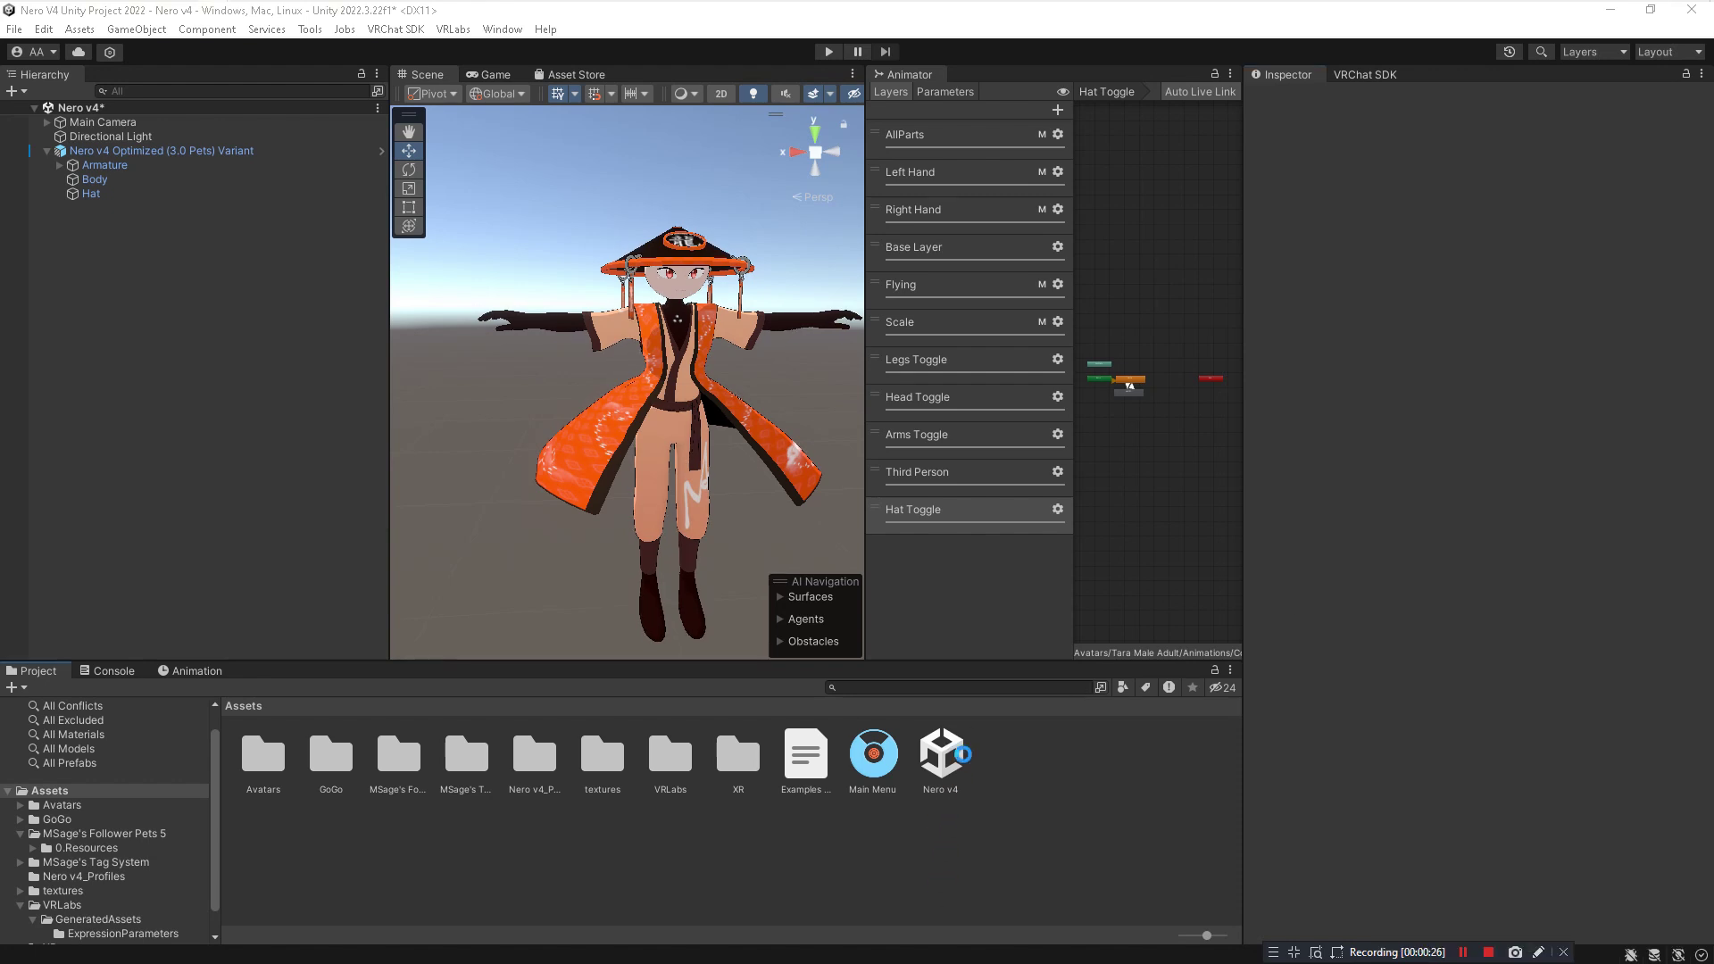
{"action": "left_click", "coordinate": [817, 663]}
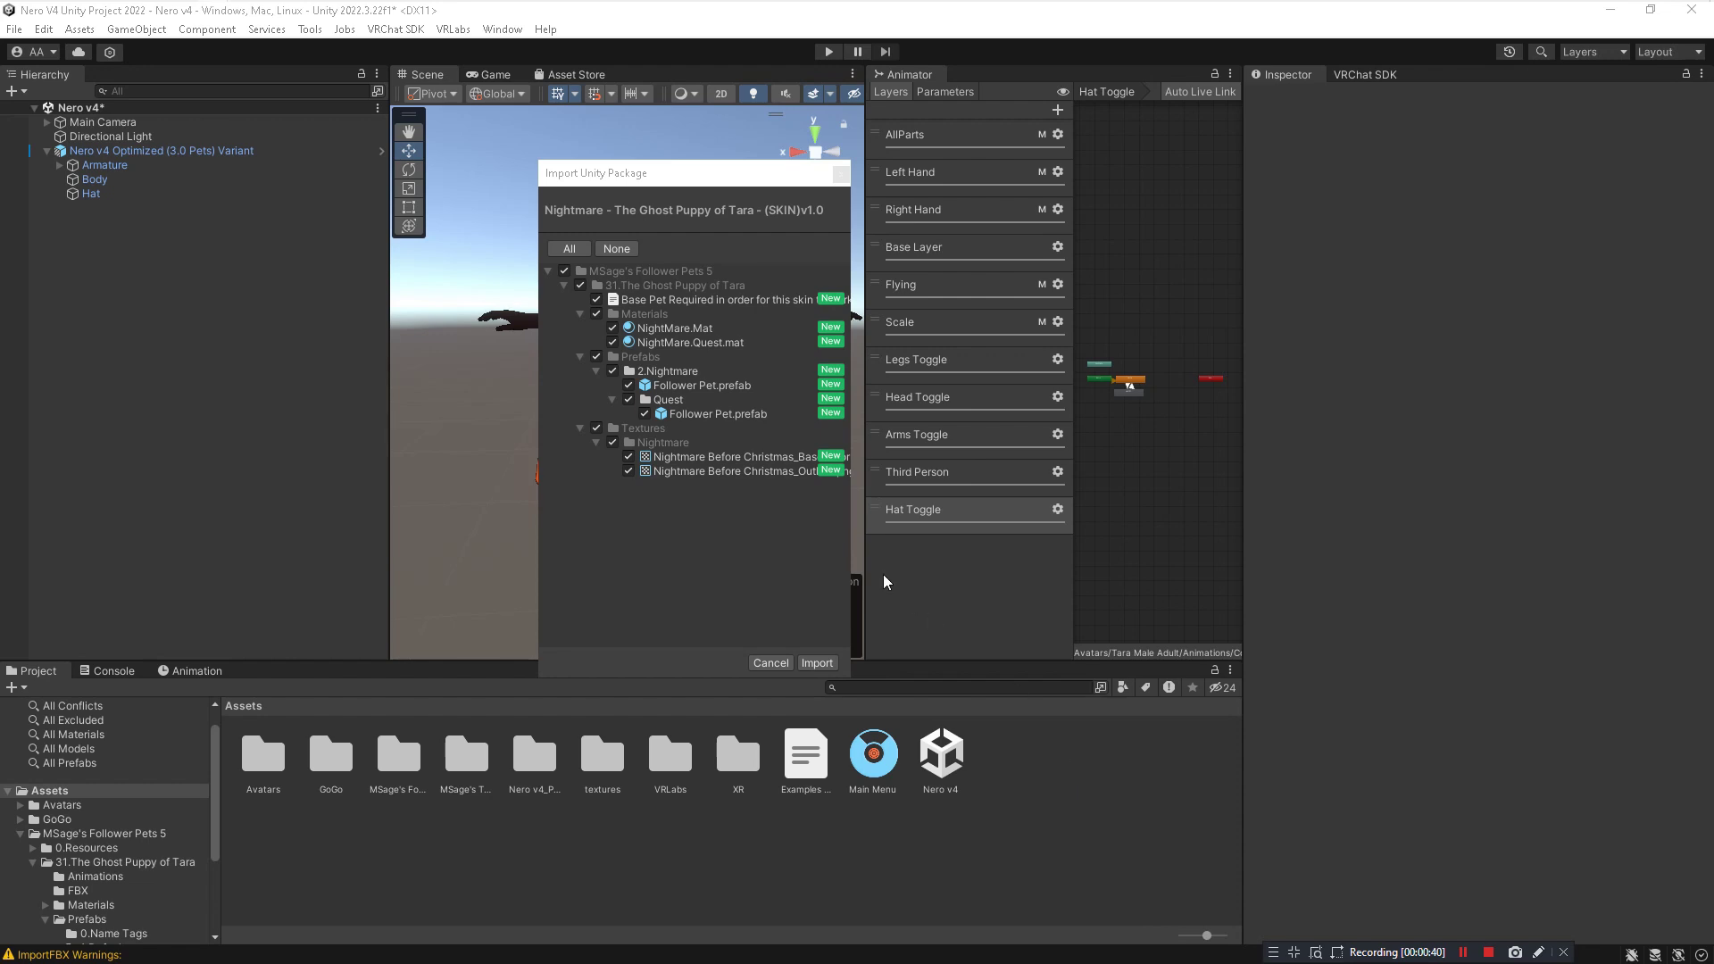
Import the Nightmare Ghost Puppy skin, then select the Nero v4 avatar and open VRLabs
{"action": "left_click", "coordinate": [817, 663]}
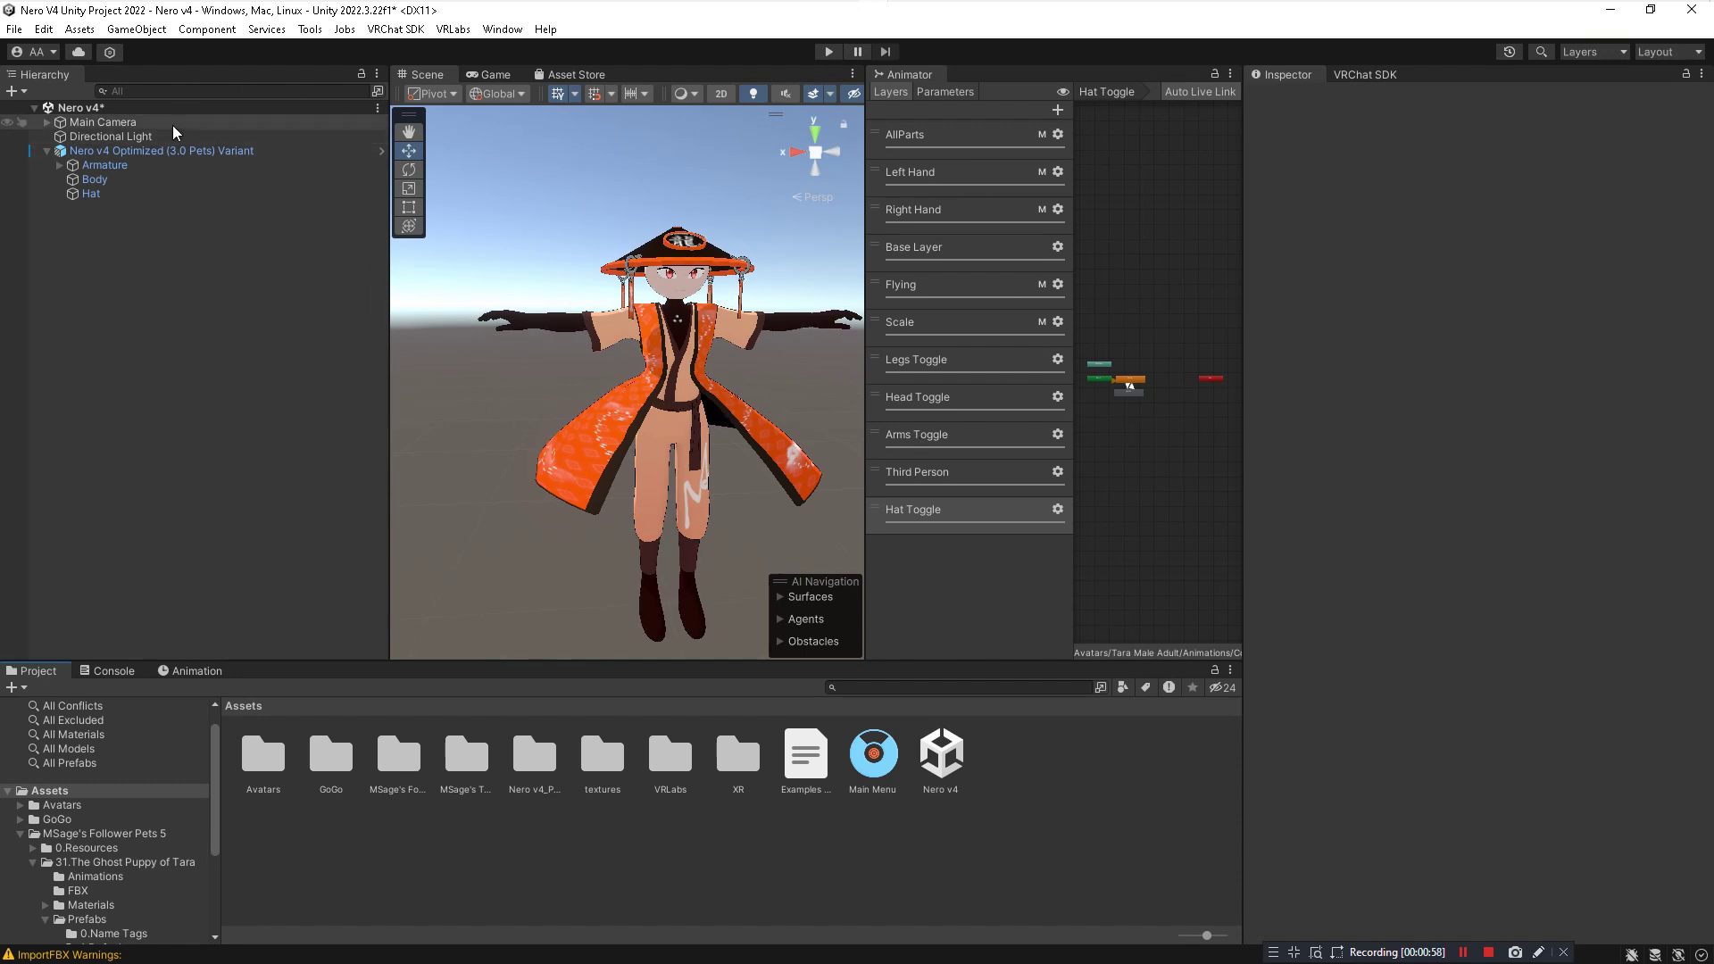
{"action": "left_click", "coordinate": [164, 151]}
{"action": "left_click", "coordinate": [450, 30]}
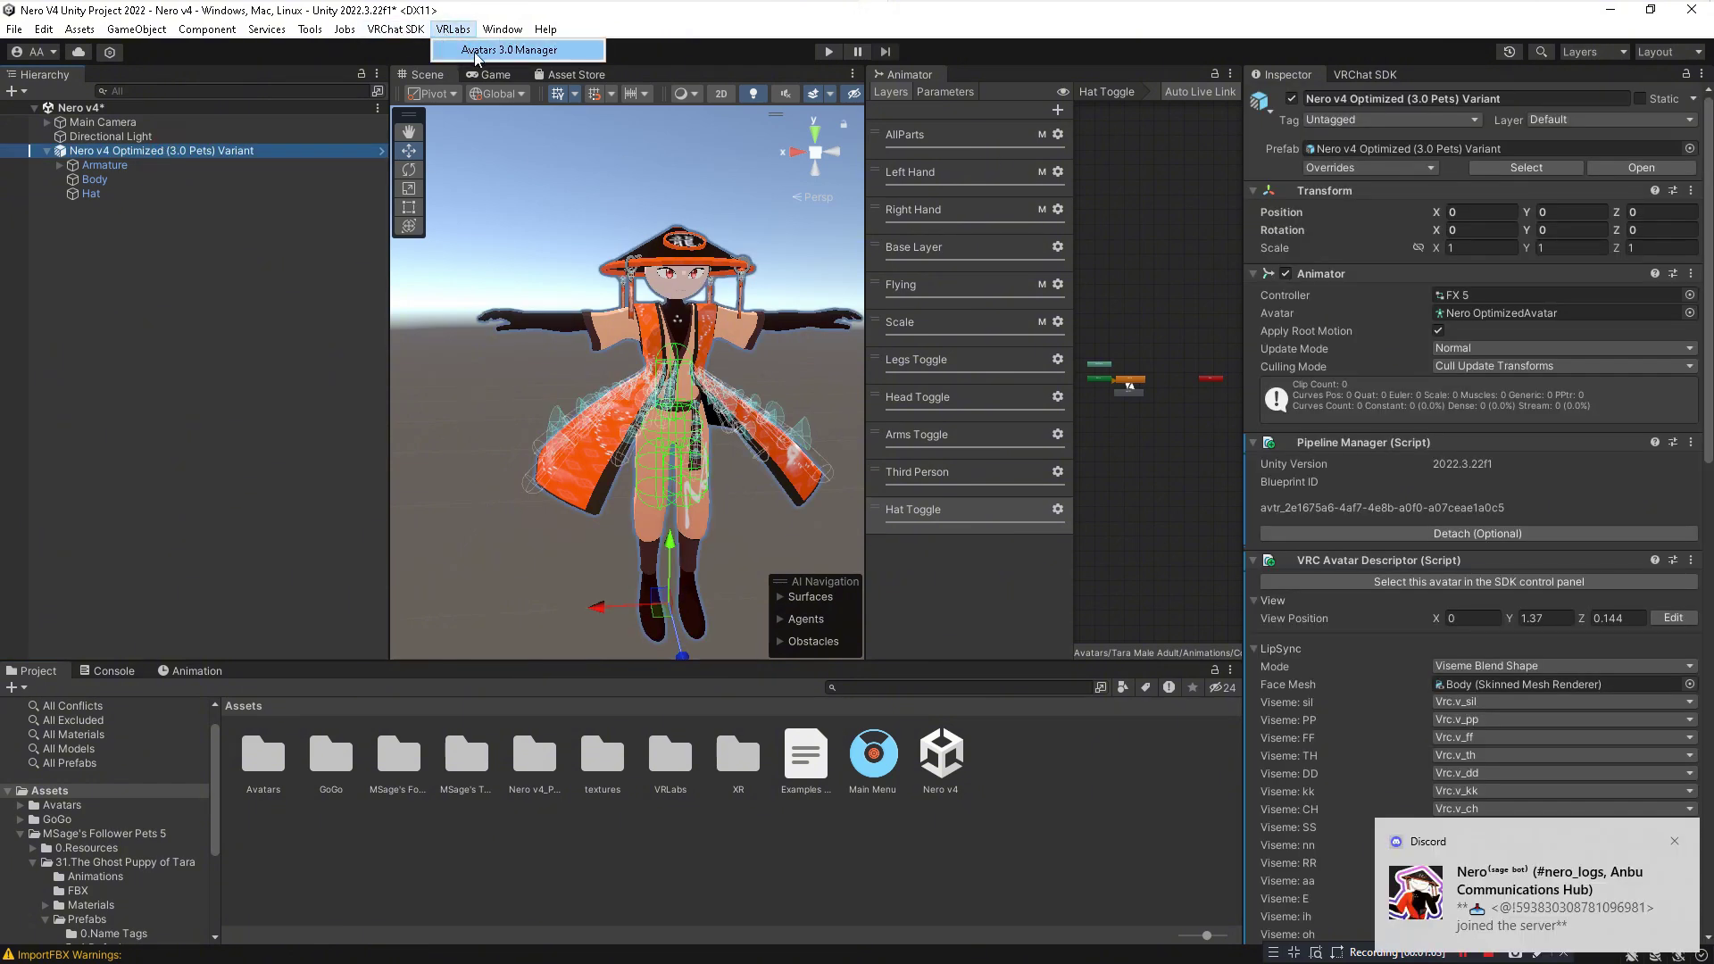
Load the Nero v4 avatar into the Avatars 3.0 Manager and add an FX animator-to-merge slot
{"action": "left_click", "coordinate": [476, 51]}
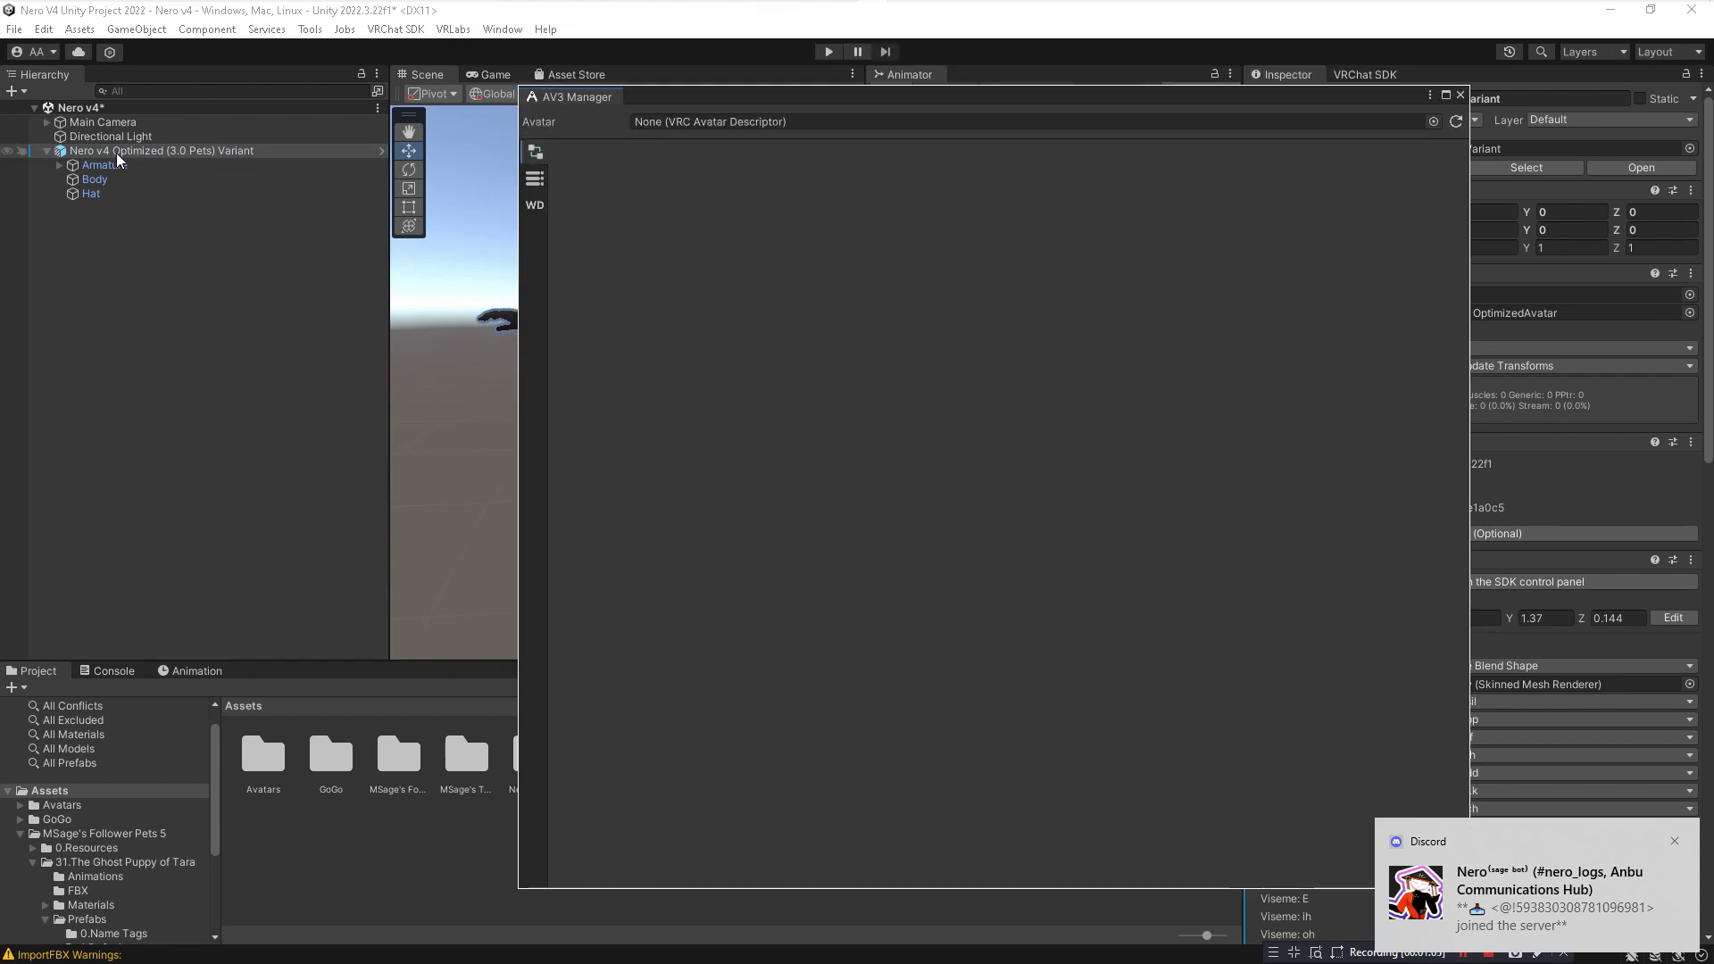
{"action": "left_click_drag", "start_coordinate": [119, 159], "coordinate": [708, 130]}
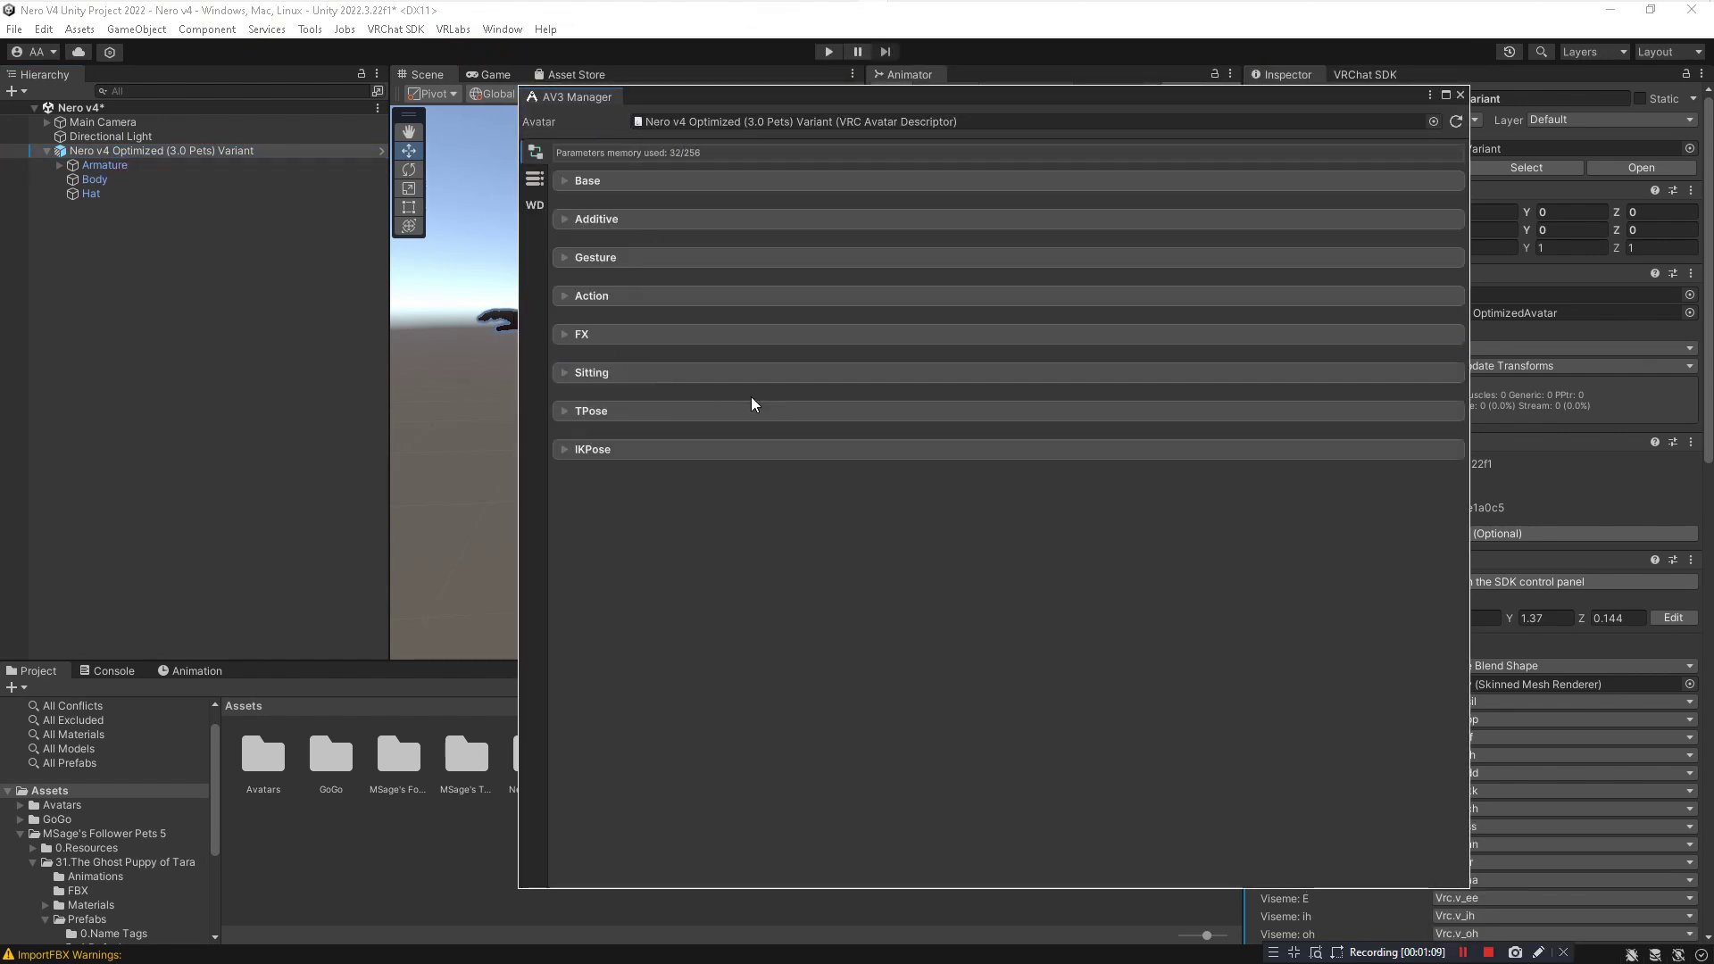
{"action": "left_click", "coordinate": [566, 337]}
{"action": "scroll", "coordinate": [899, 415], "scroll_direction": "down", "scroll_amount": 2}
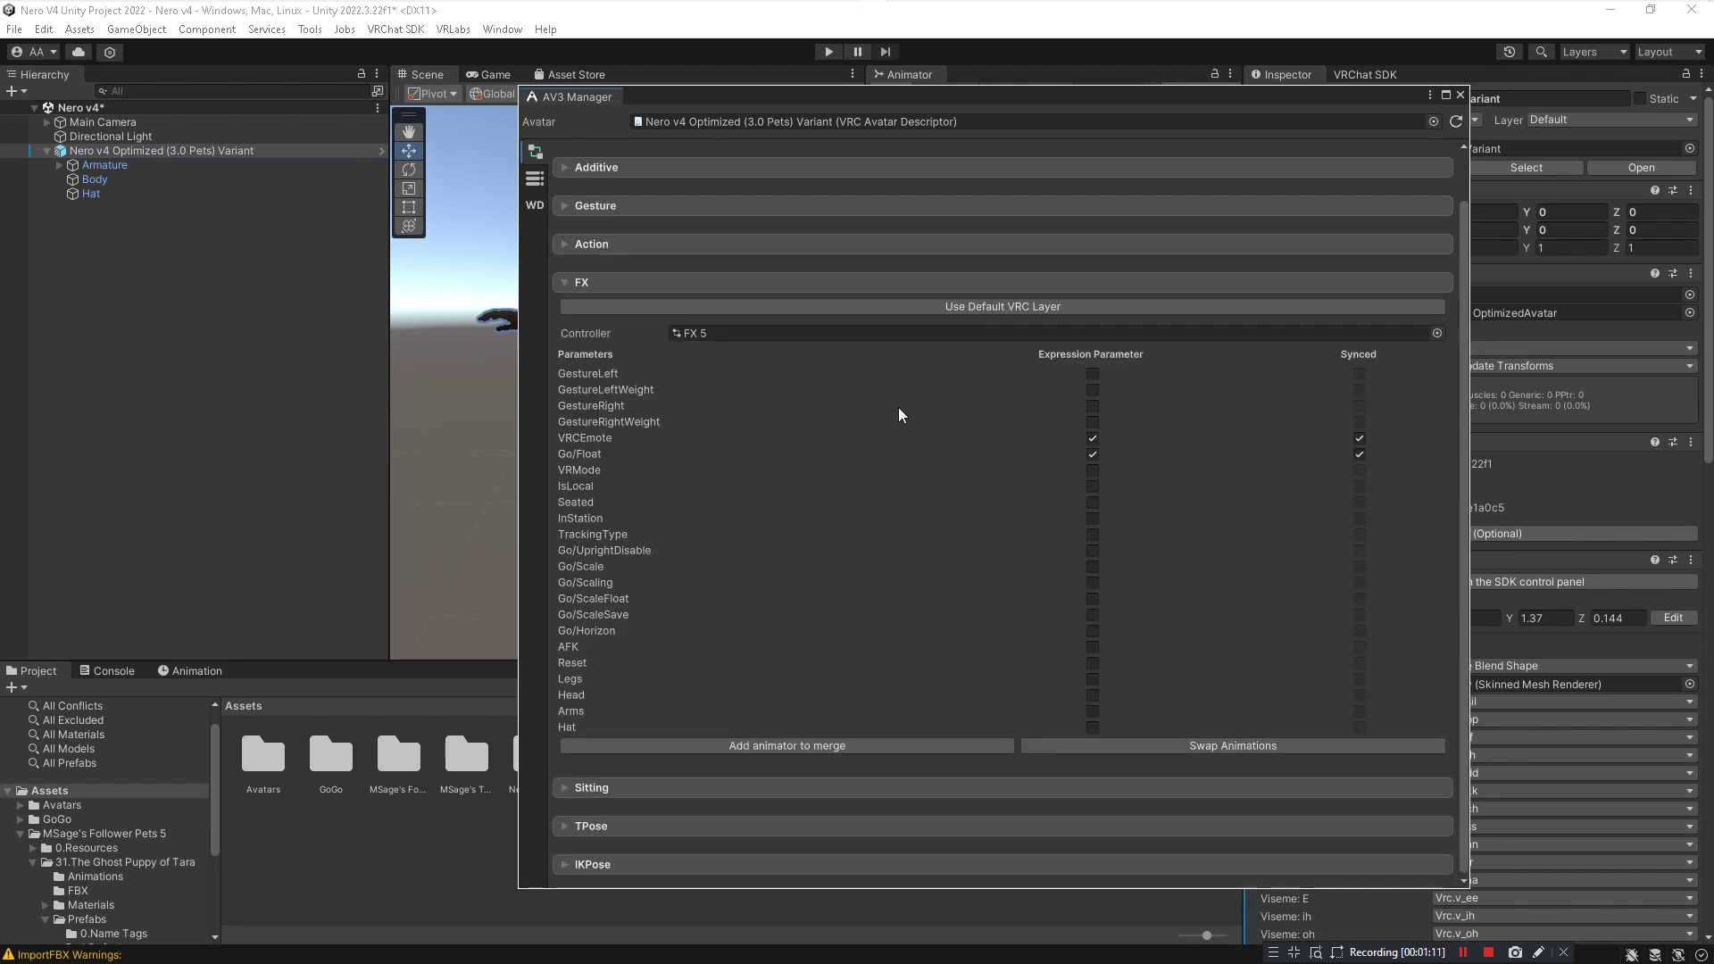
{"action": "left_click", "coordinate": [778, 746]}
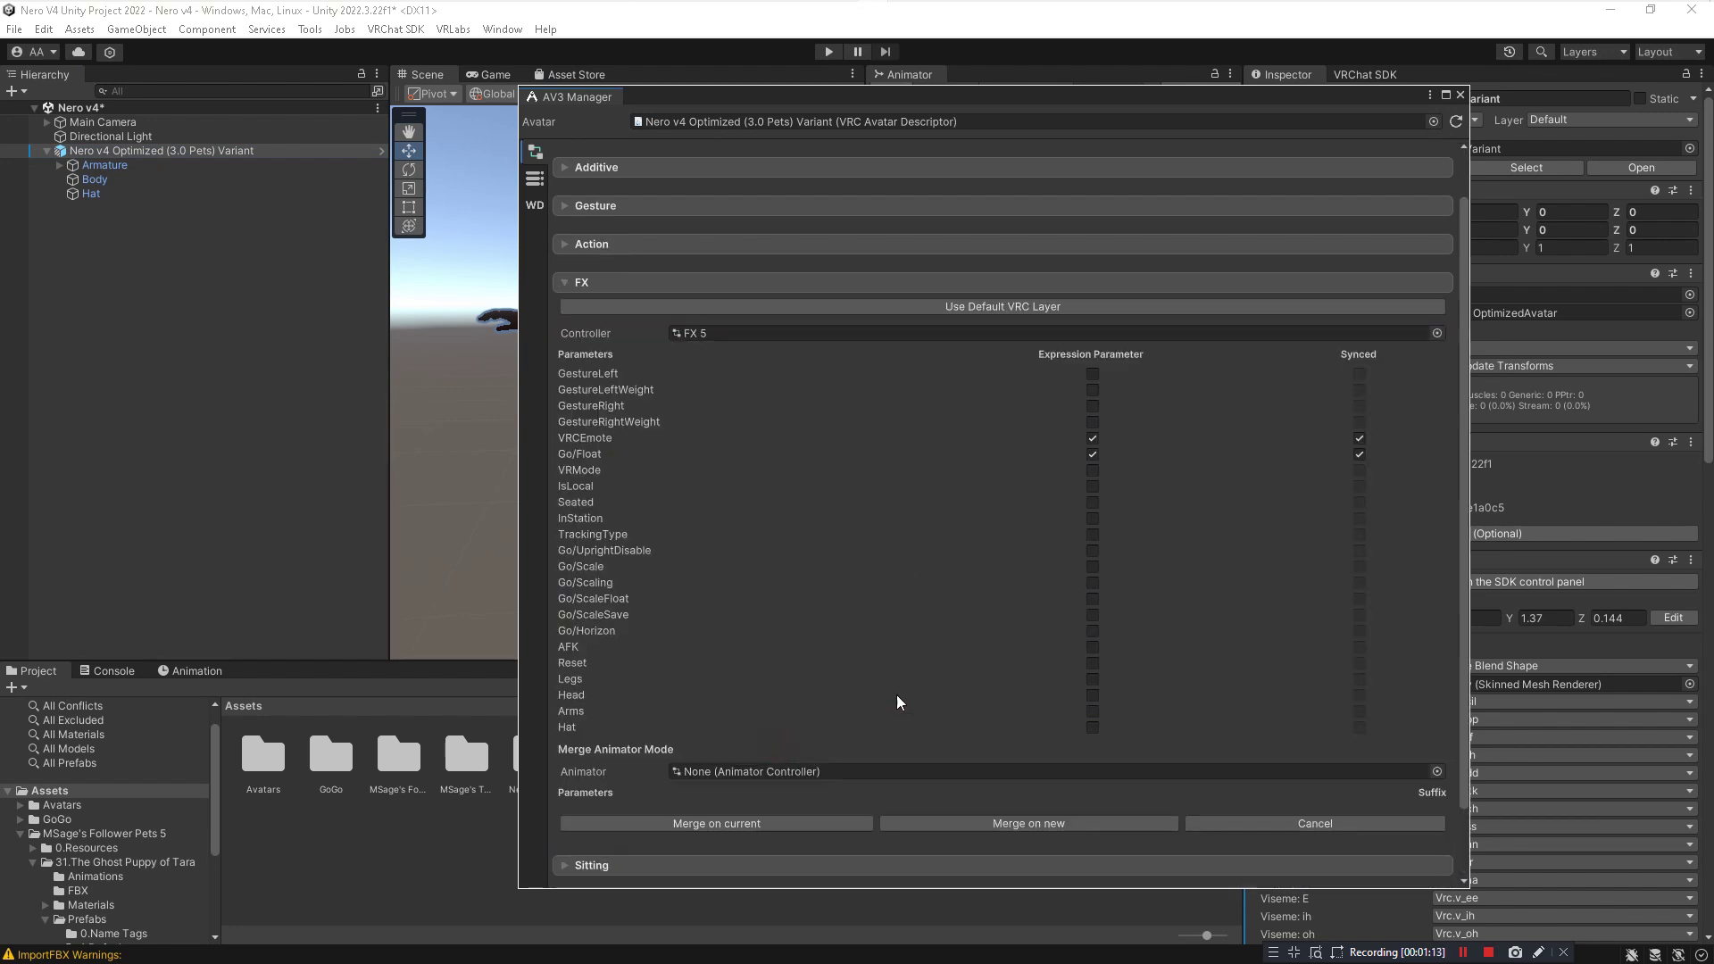
{"action": "scroll", "coordinate": [1015, 598], "scroll_direction": "down", "scroll_amount": 2}
Set Pet.FullSystem.FX from MSage's Follower Pets 5 folder as the animator to merge
{"action": "left_click_drag", "start_coordinate": [812, 98], "coordinate": [1386, 59]}
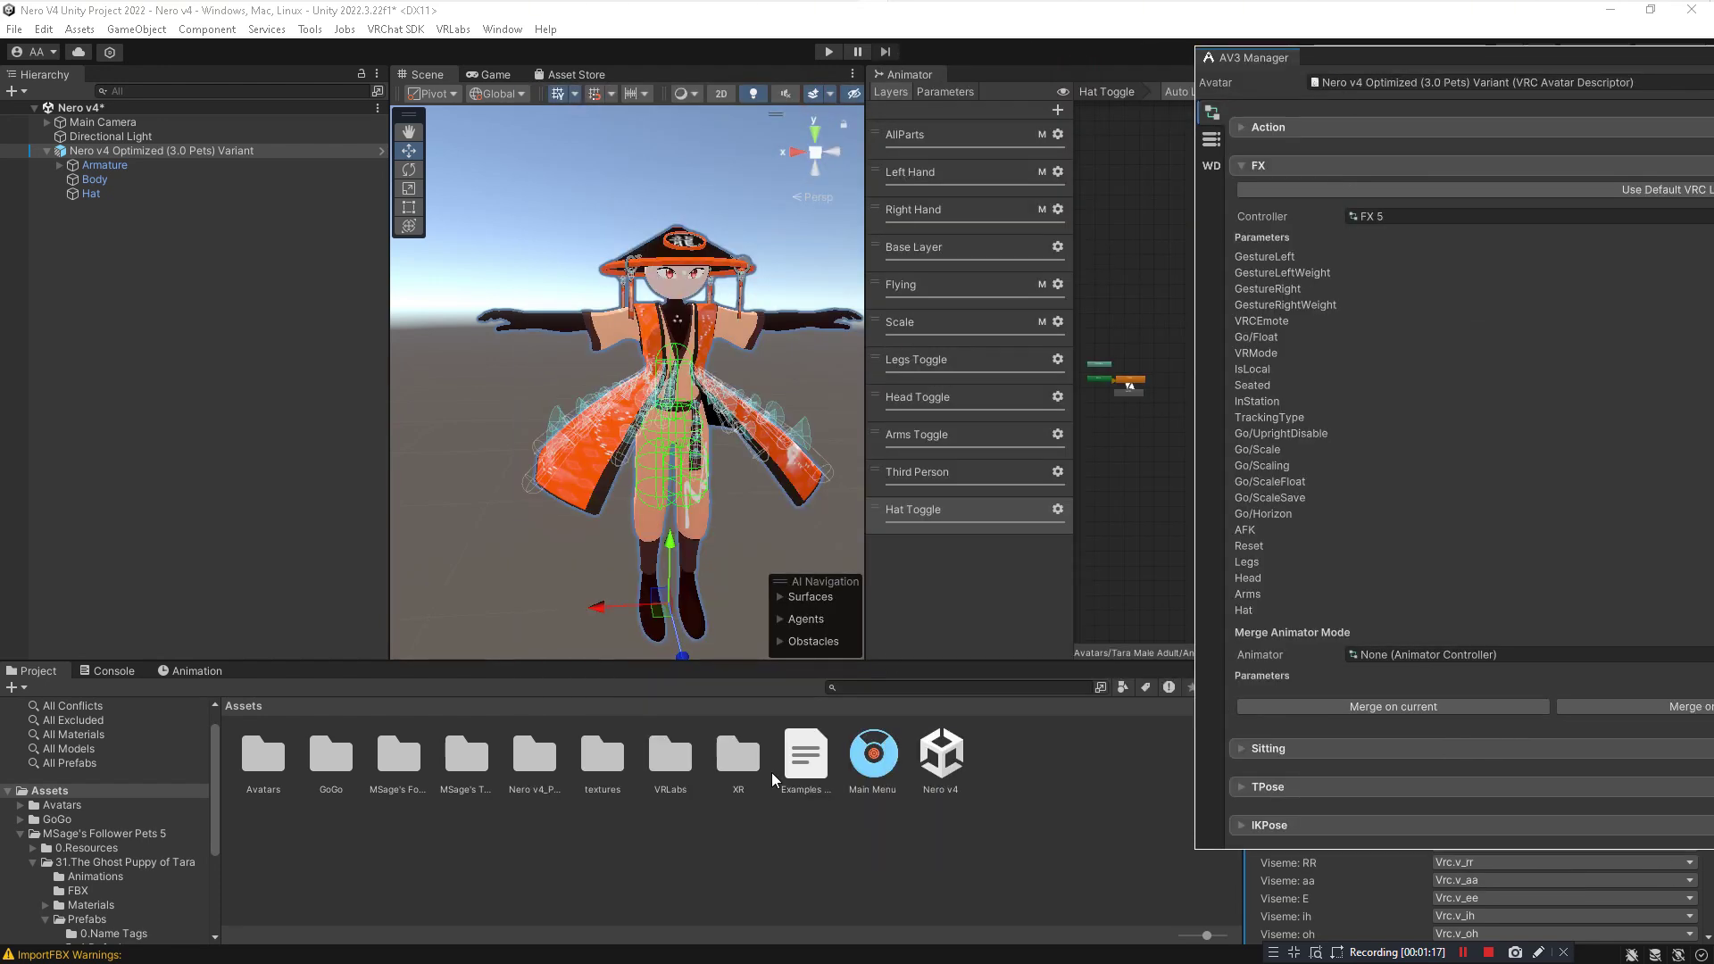
{"action": "double_click", "coordinate": [396, 759]}
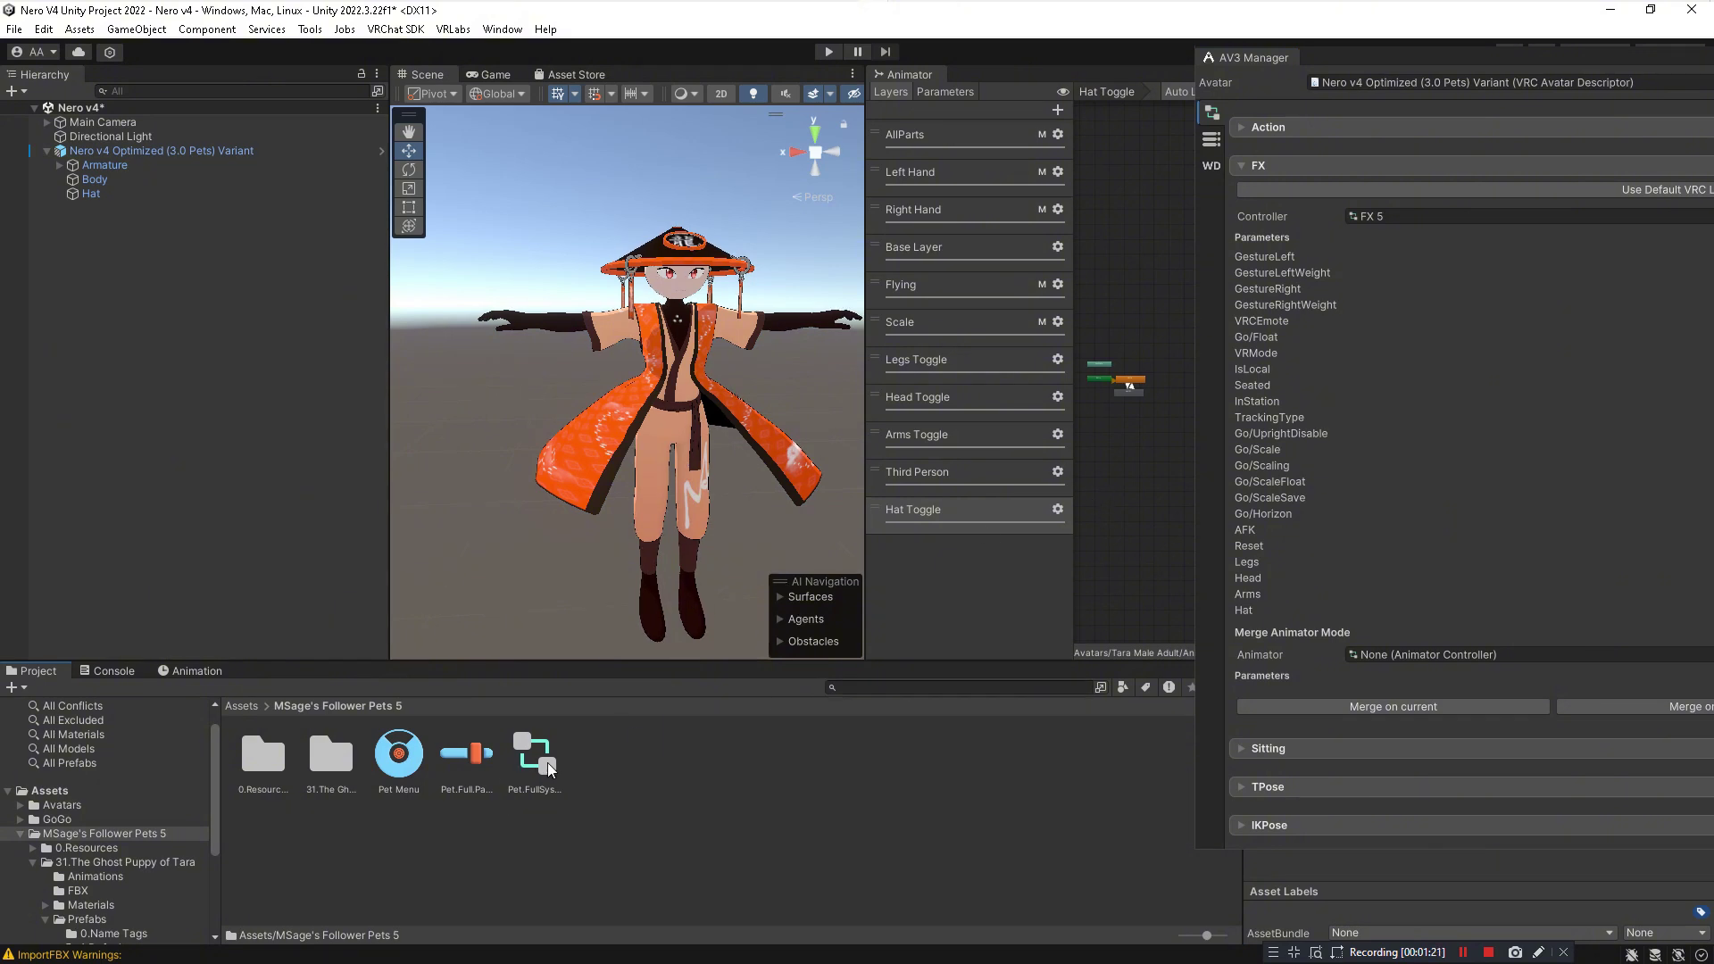
{"action": "left_click_drag", "start_coordinate": [1397, 56], "coordinate": [929, 97]}
{"action": "left_click_drag", "start_coordinate": [534, 757], "coordinate": [986, 683]}
{"action": "scroll", "coordinate": [987, 684], "scroll_direction": "down", "scroll_amount": 9}
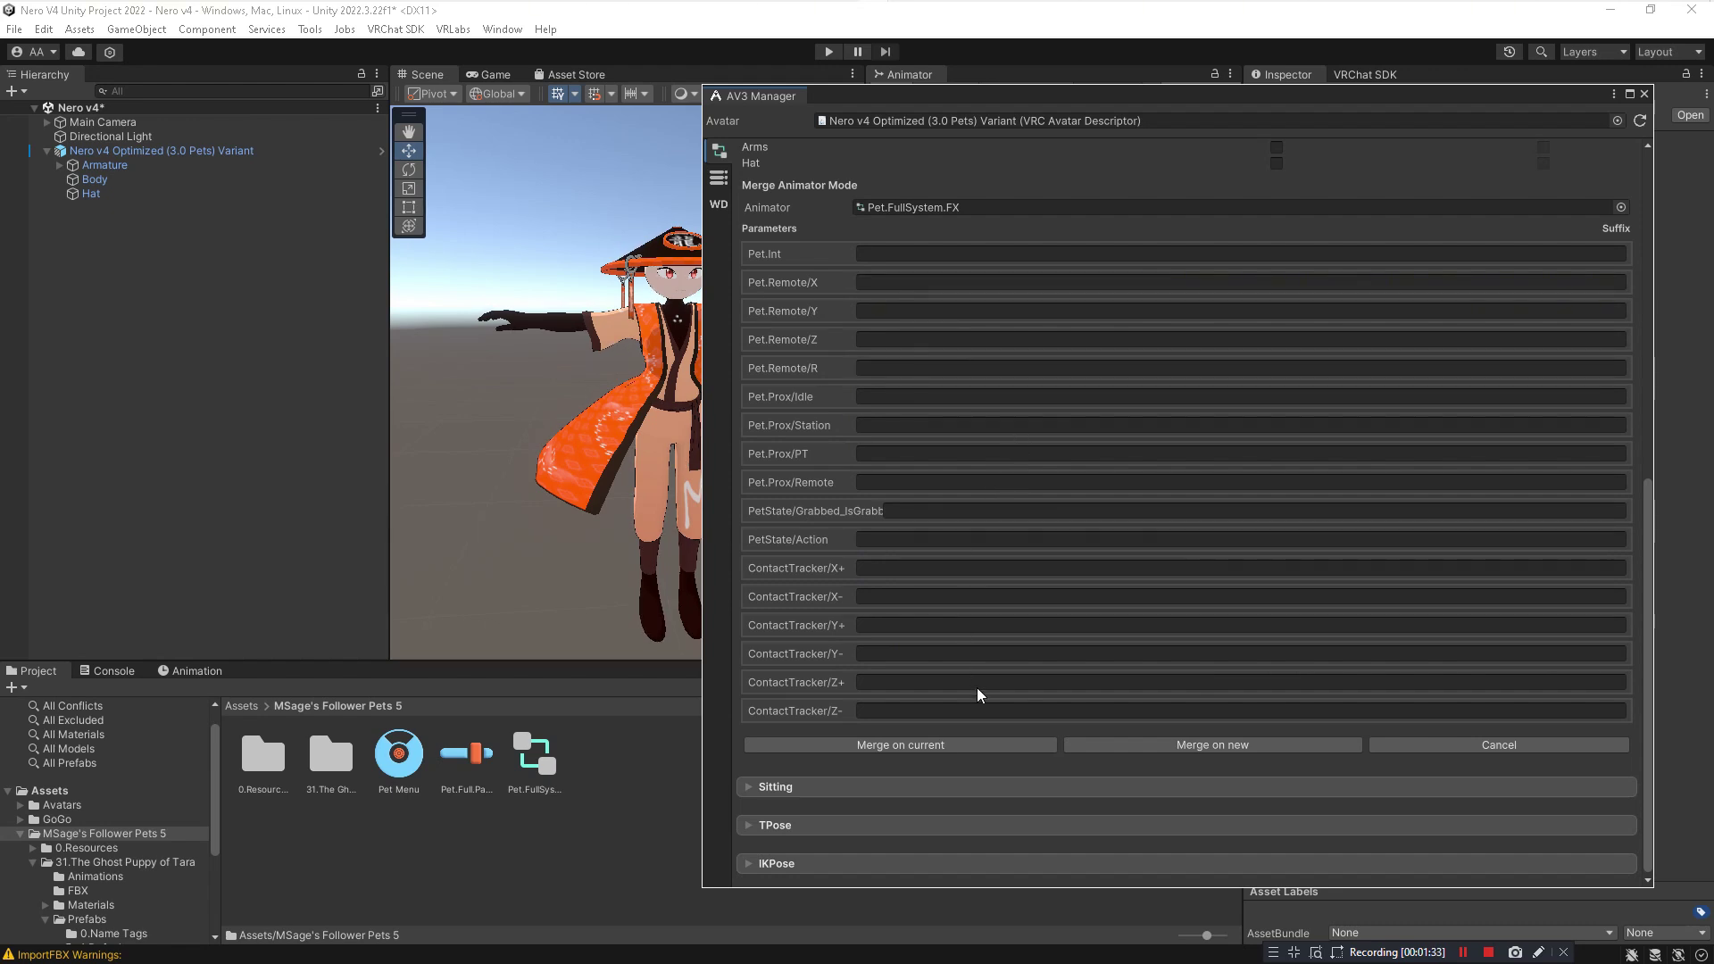
Merge Pet.FullSystem.FX into the current FX controller and make Pet.Remote/Y an expression parameter
{"action": "left_click", "coordinate": [937, 746]}
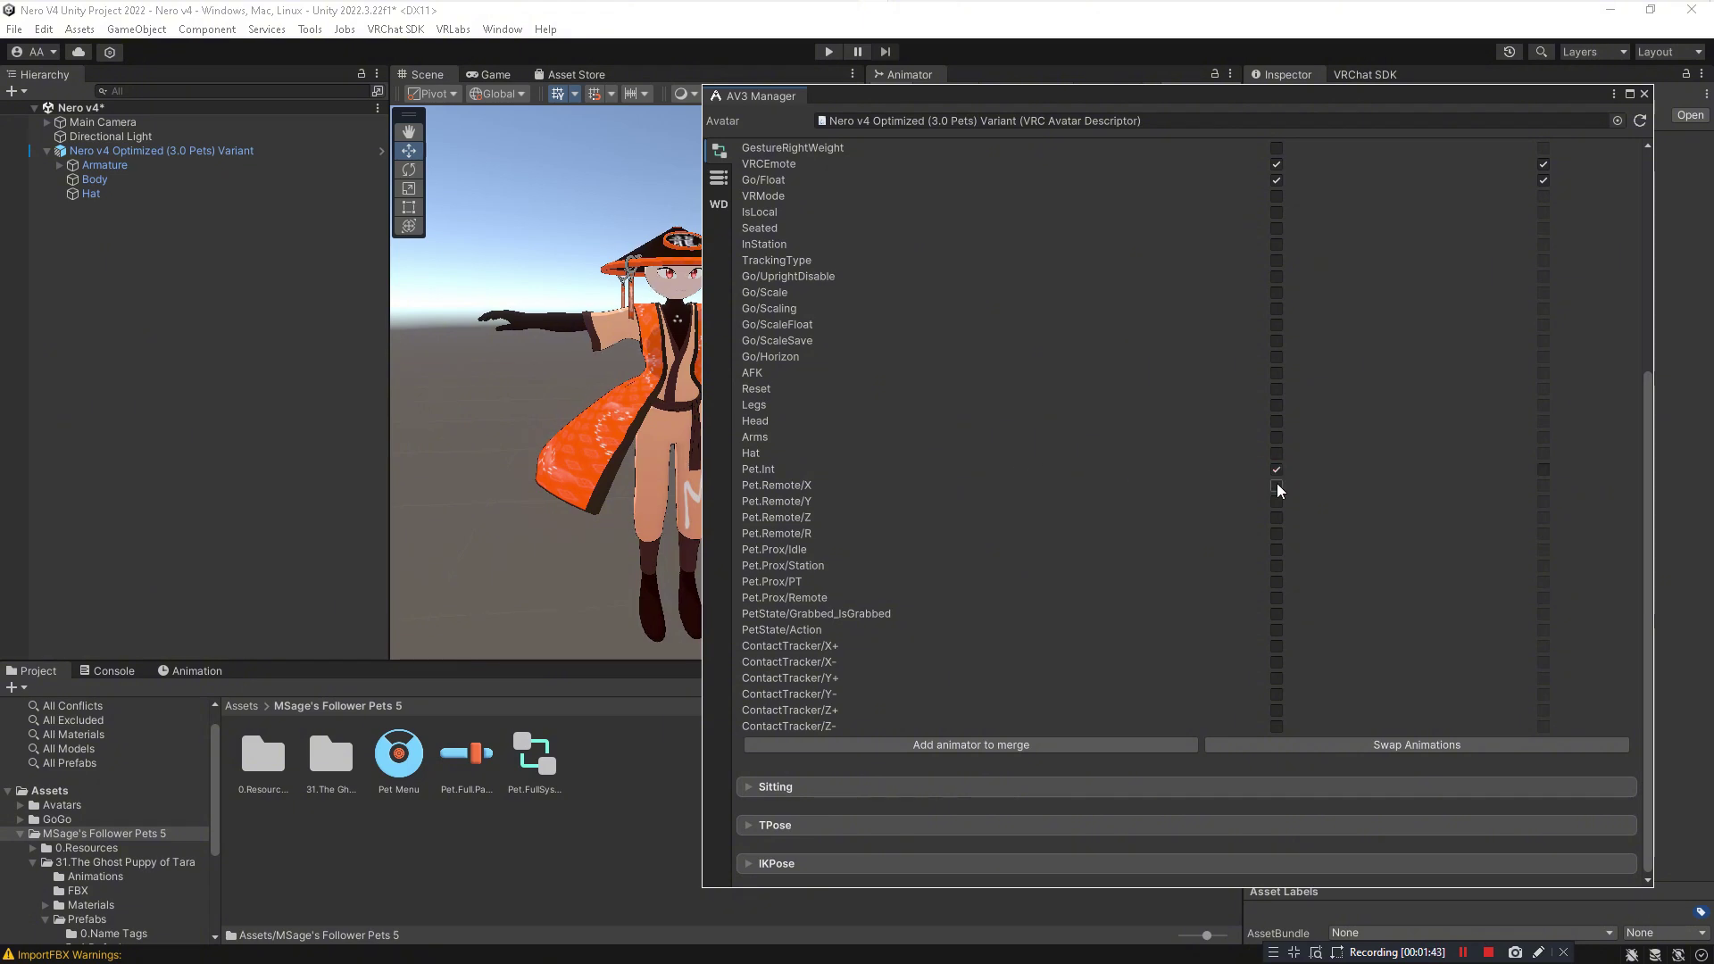
{"action": "left_click", "coordinate": [1276, 502]}
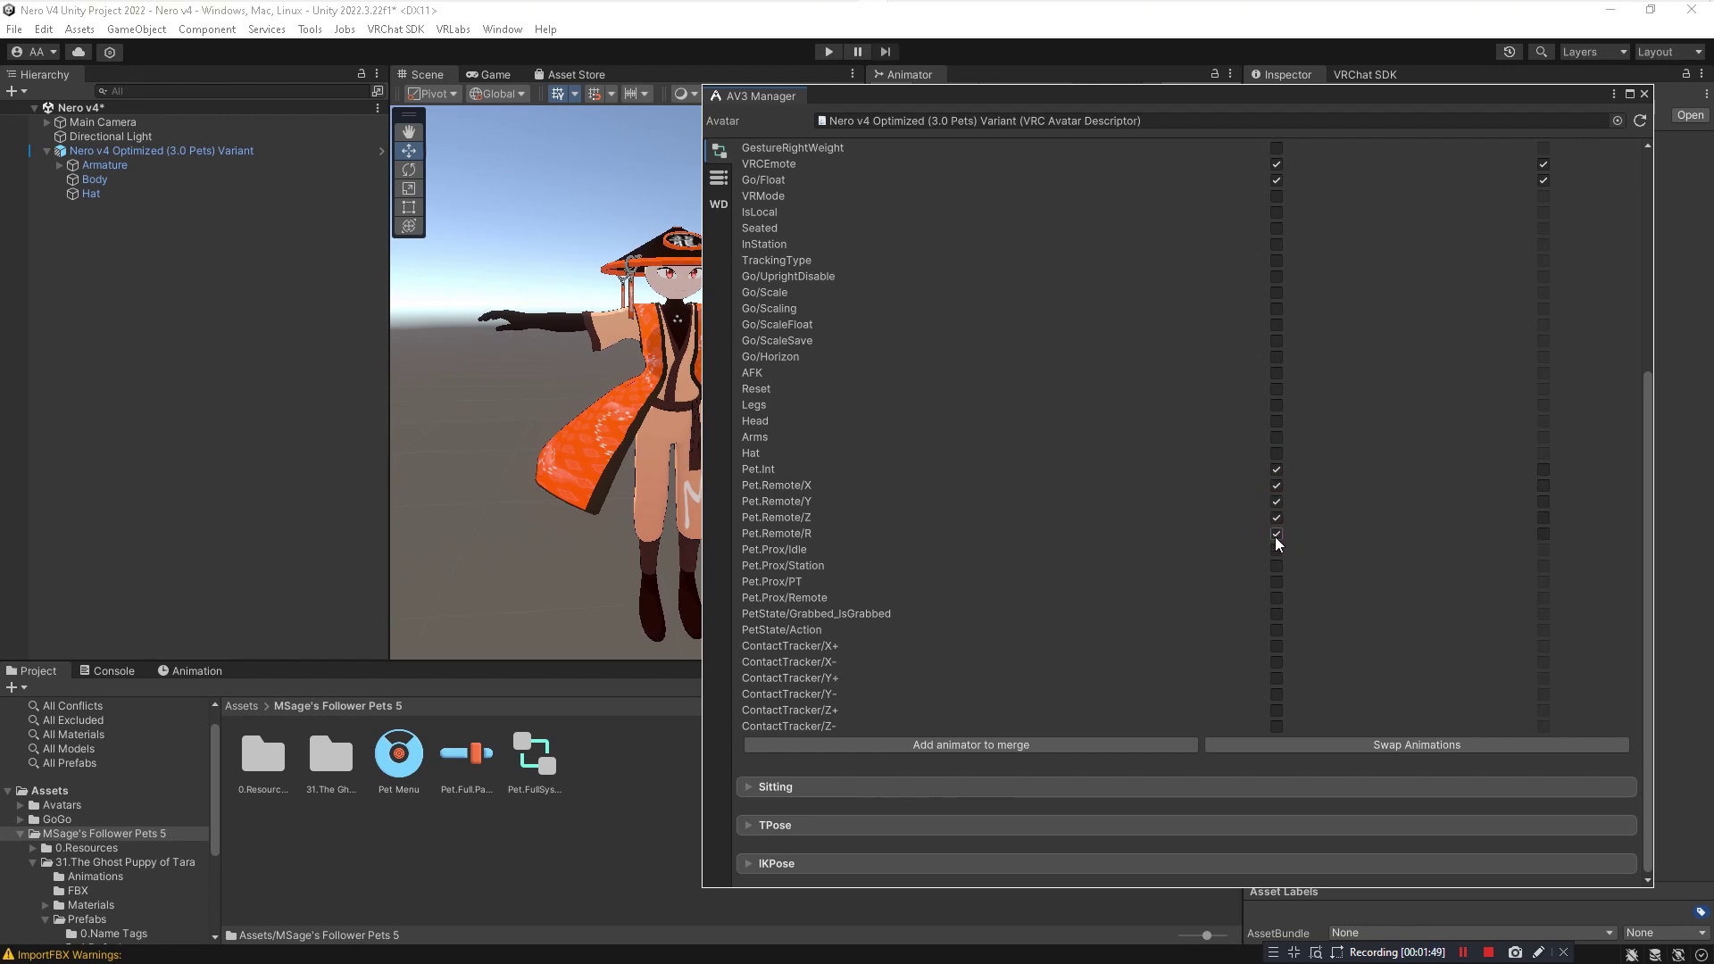
{"action": "scroll", "coordinate": [1464, 509], "scroll_direction": "up", "scroll_amount": 3}
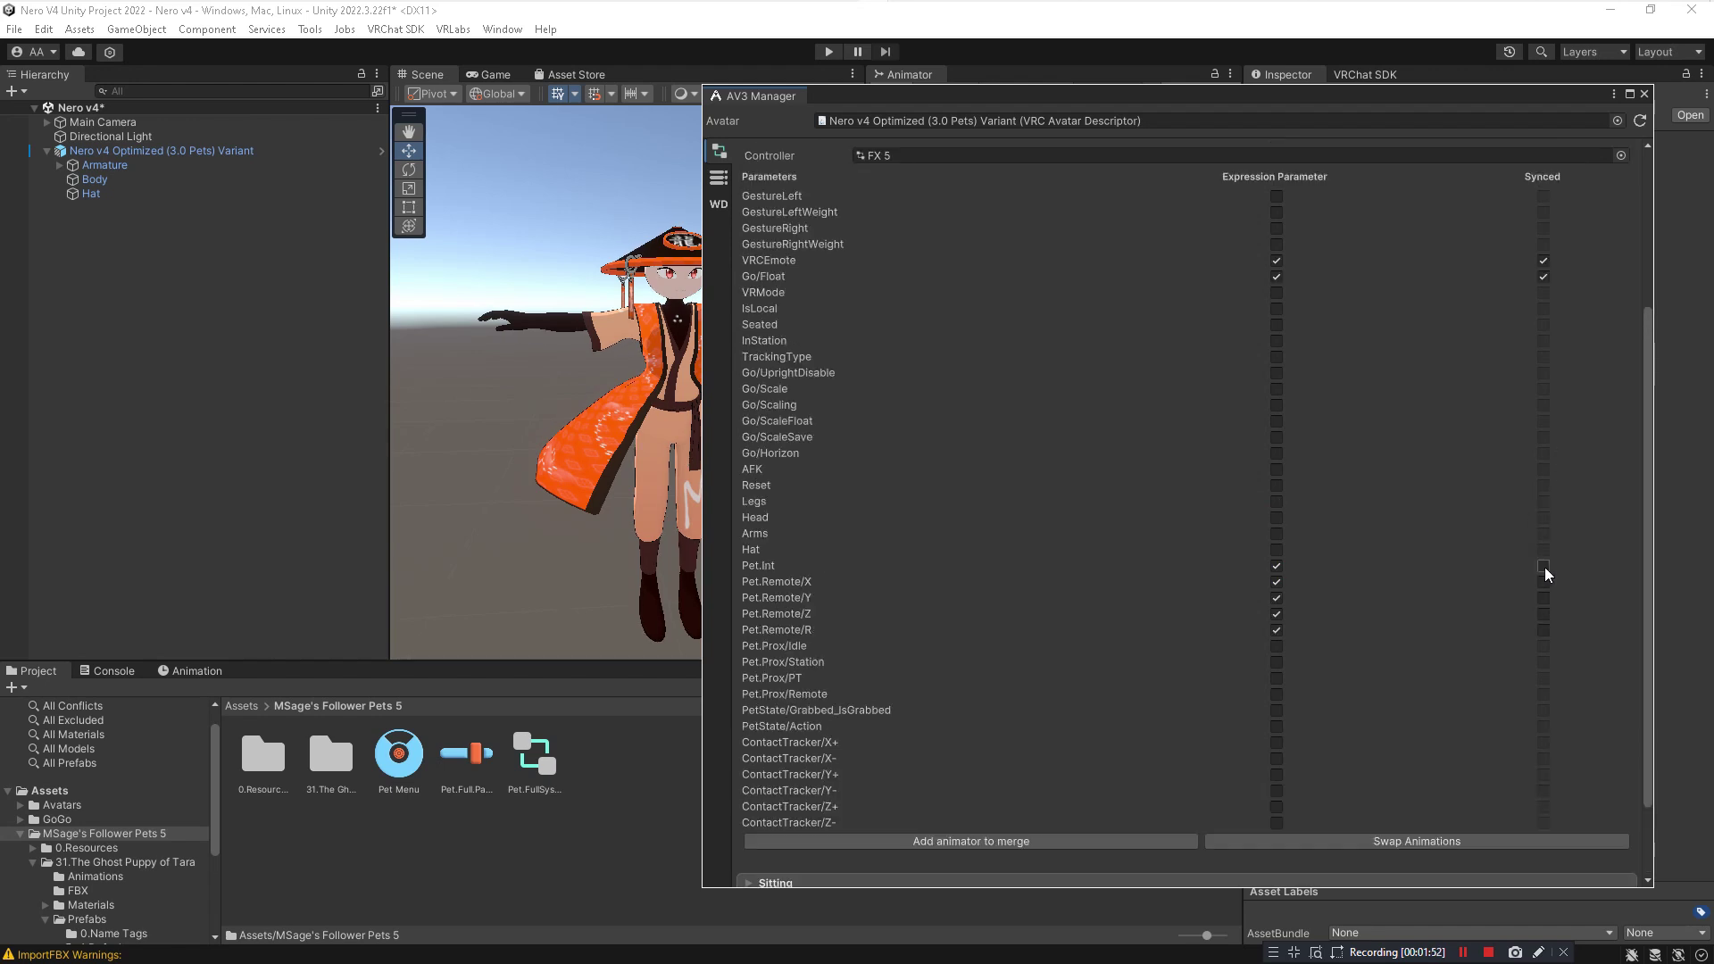
Mark Pet.Int and Pet.Remote X, Y, Z as synced parameters
{"action": "left_click", "coordinate": [1544, 566]}
{"action": "left_click", "coordinate": [1543, 582]}
{"action": "left_click", "coordinate": [1543, 598]}
{"action": "left_click", "coordinate": [1543, 614]}
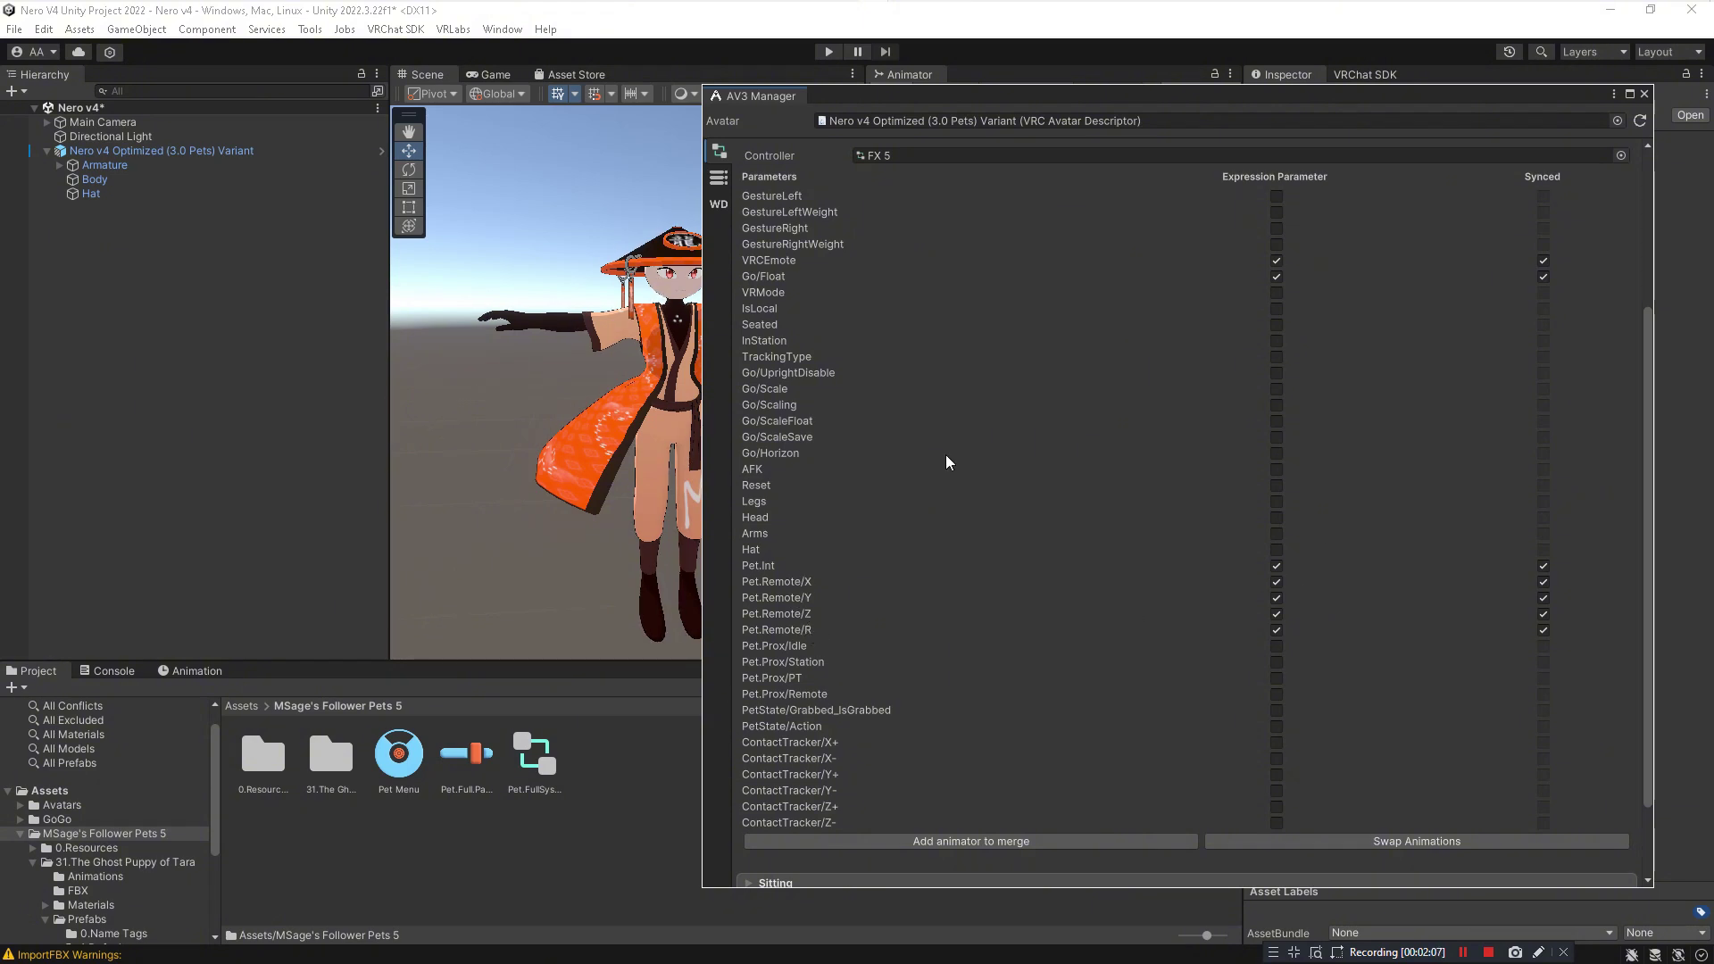
{"action": "scroll", "coordinate": [991, 460], "scroll_direction": "down", "scroll_amount": 3}
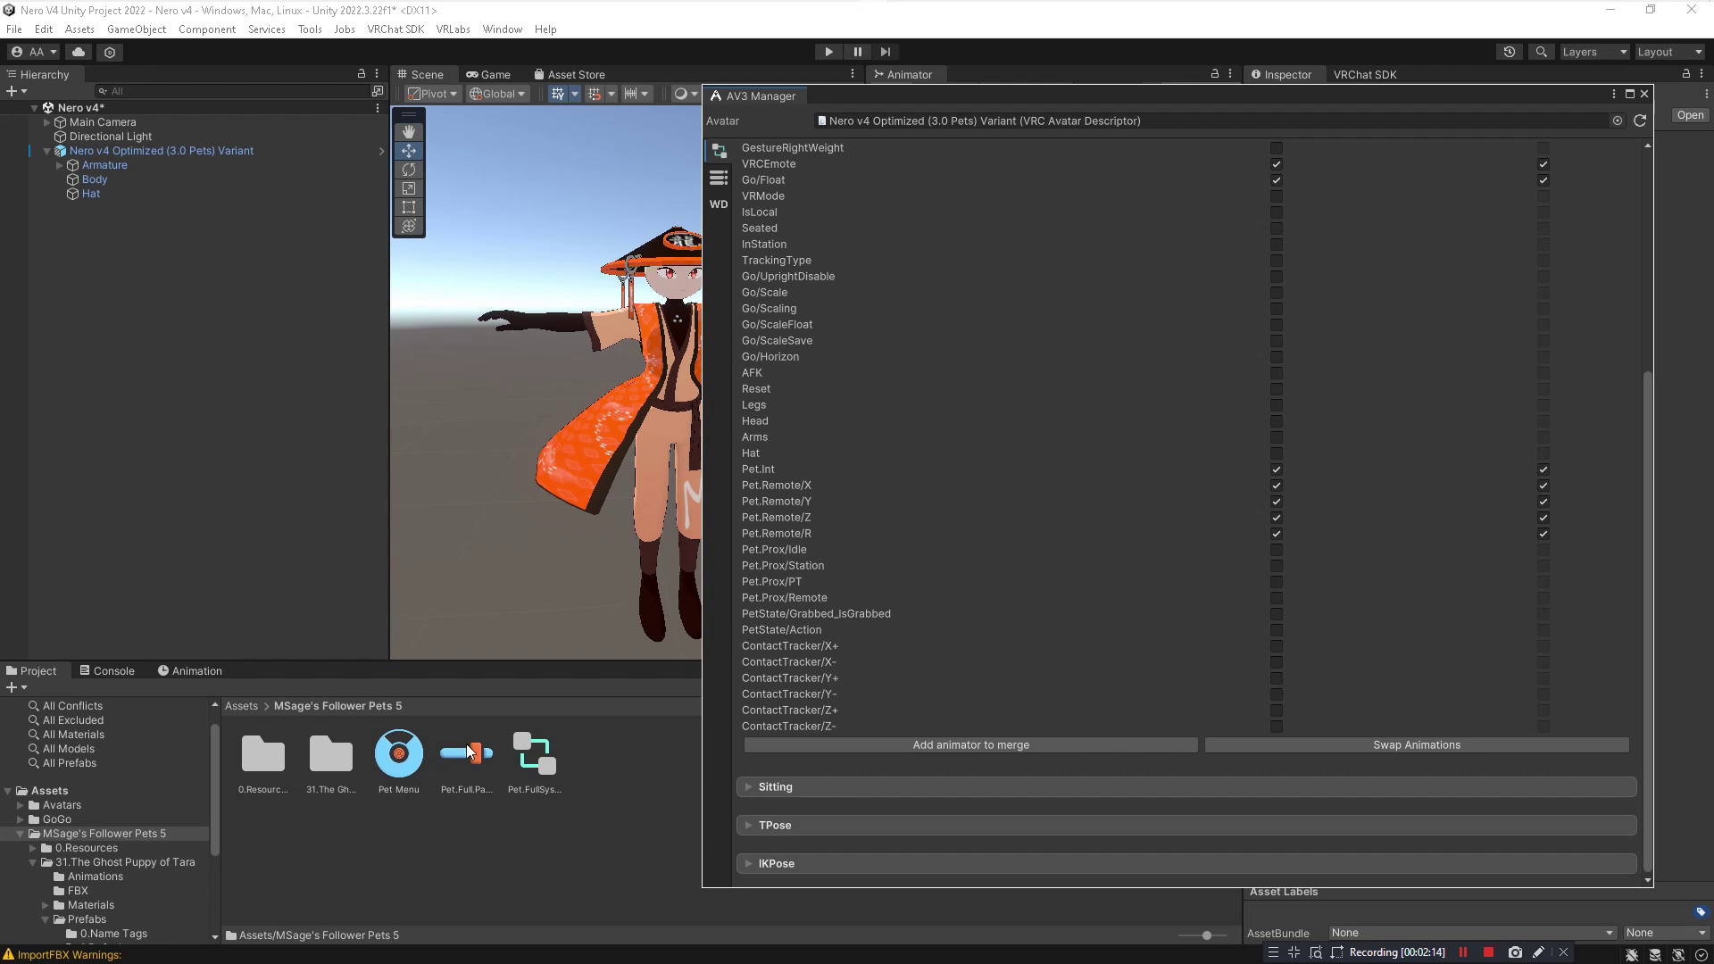
Set PetAnimations.TheGhostPuppy.FX from 31.The Ghost Puppy of Tara as the animator to merge
{"action": "left_click", "coordinate": [331, 764]}
{"action": "double_click", "coordinate": [331, 764]}
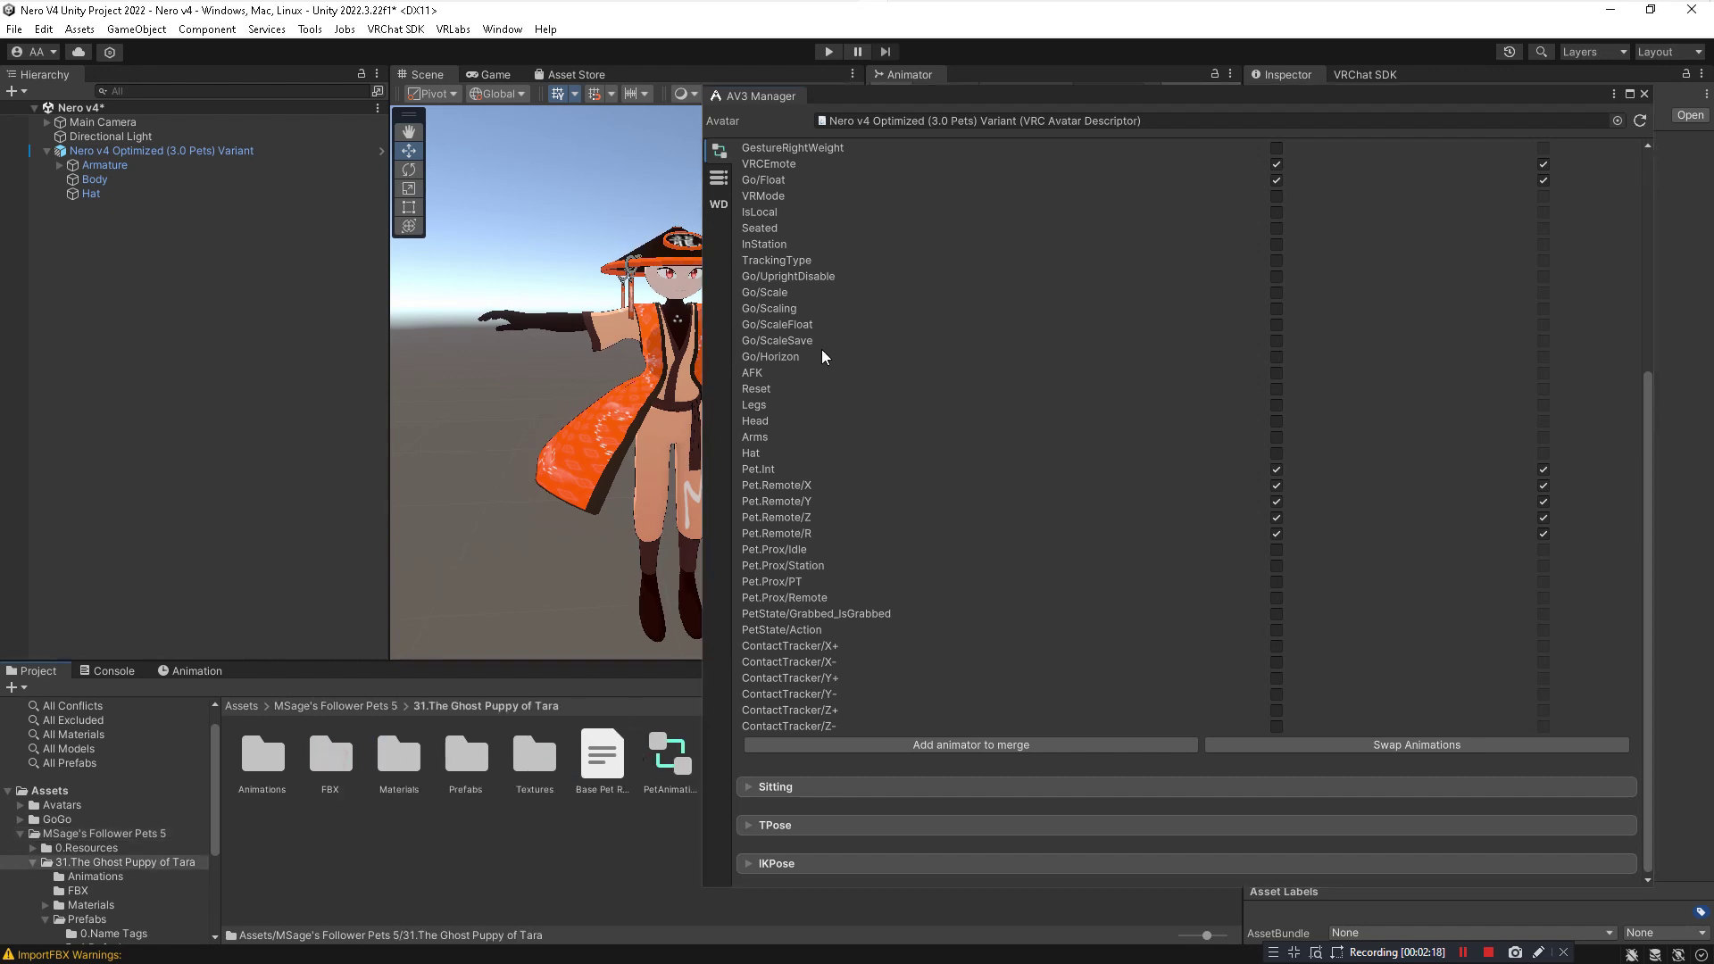
{"action": "left_click_drag", "start_coordinate": [993, 105], "coordinate": [1159, 99]}
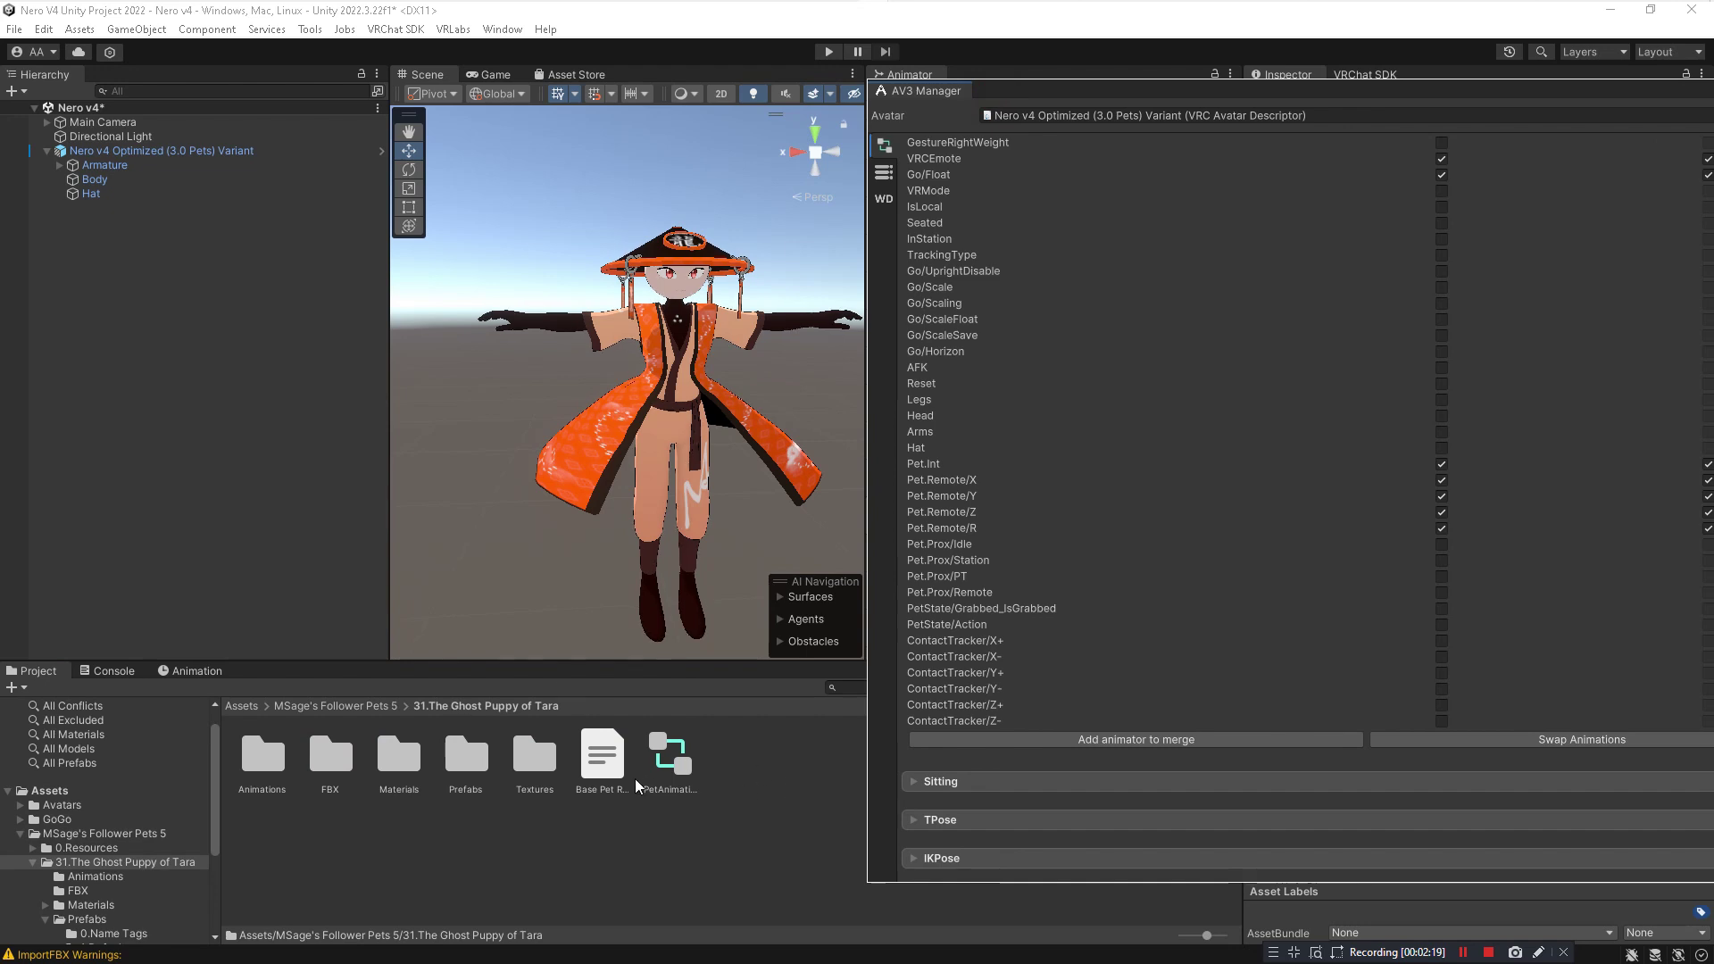
{"action": "left_click", "coordinate": [681, 766]}
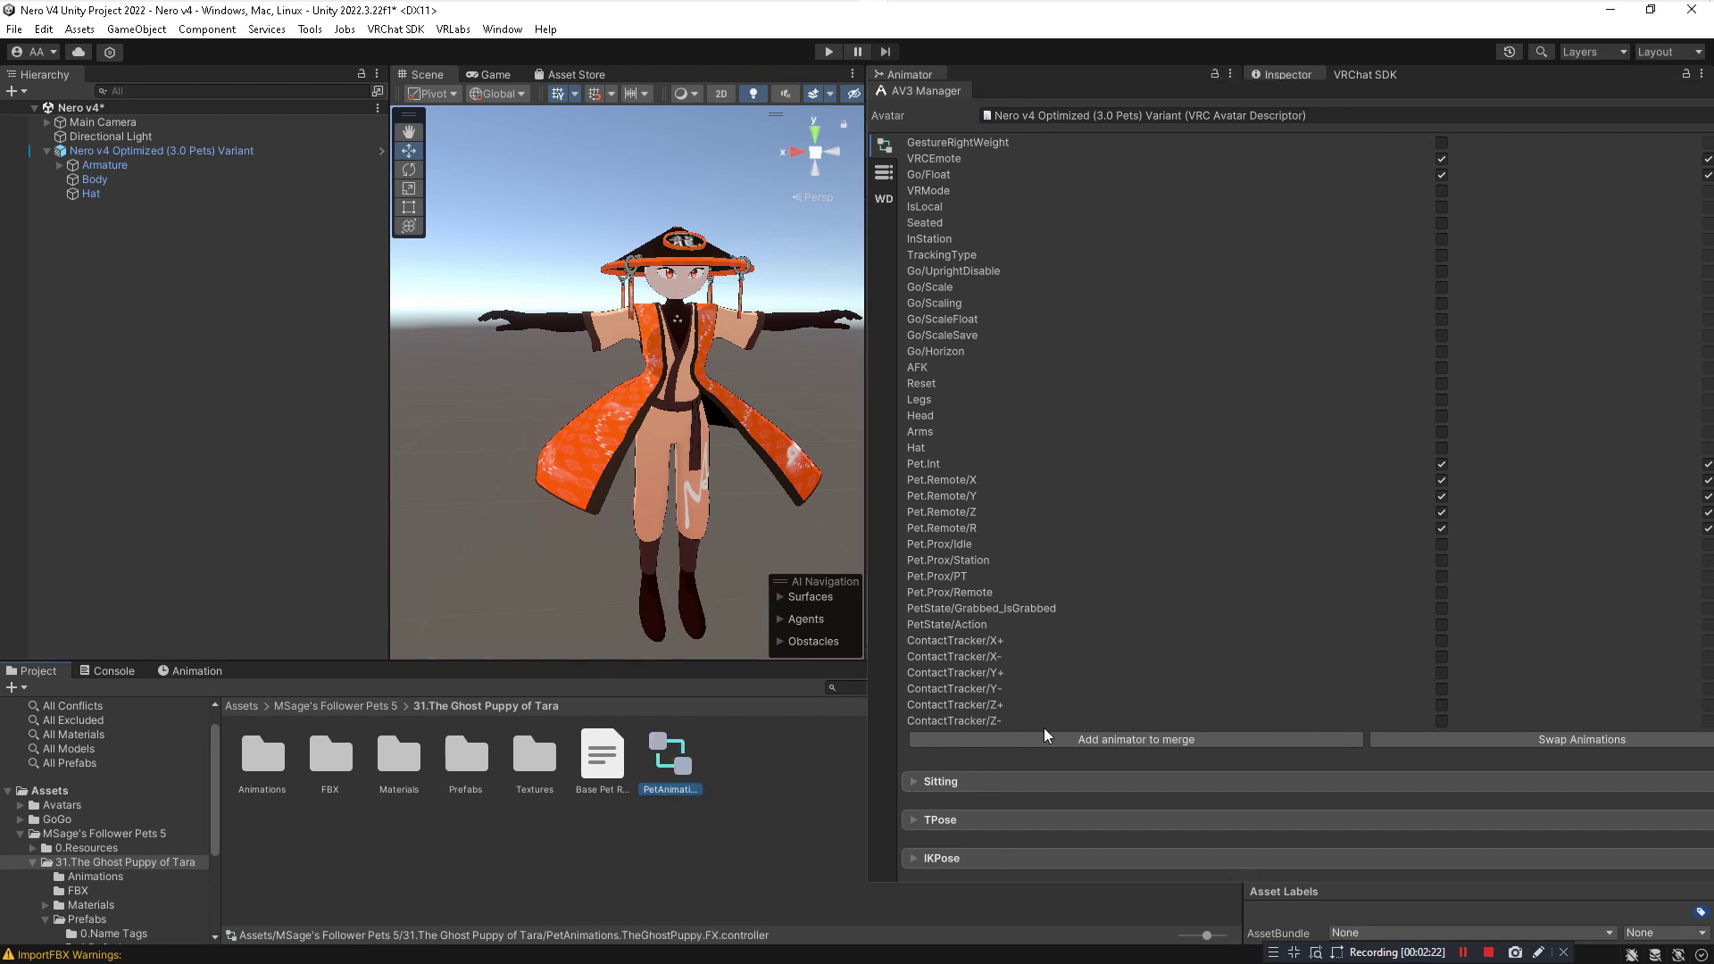
{"action": "left_click", "coordinate": [1117, 741]}
{"action": "scroll", "coordinate": [1042, 783], "scroll_direction": "down", "scroll_amount": 2}
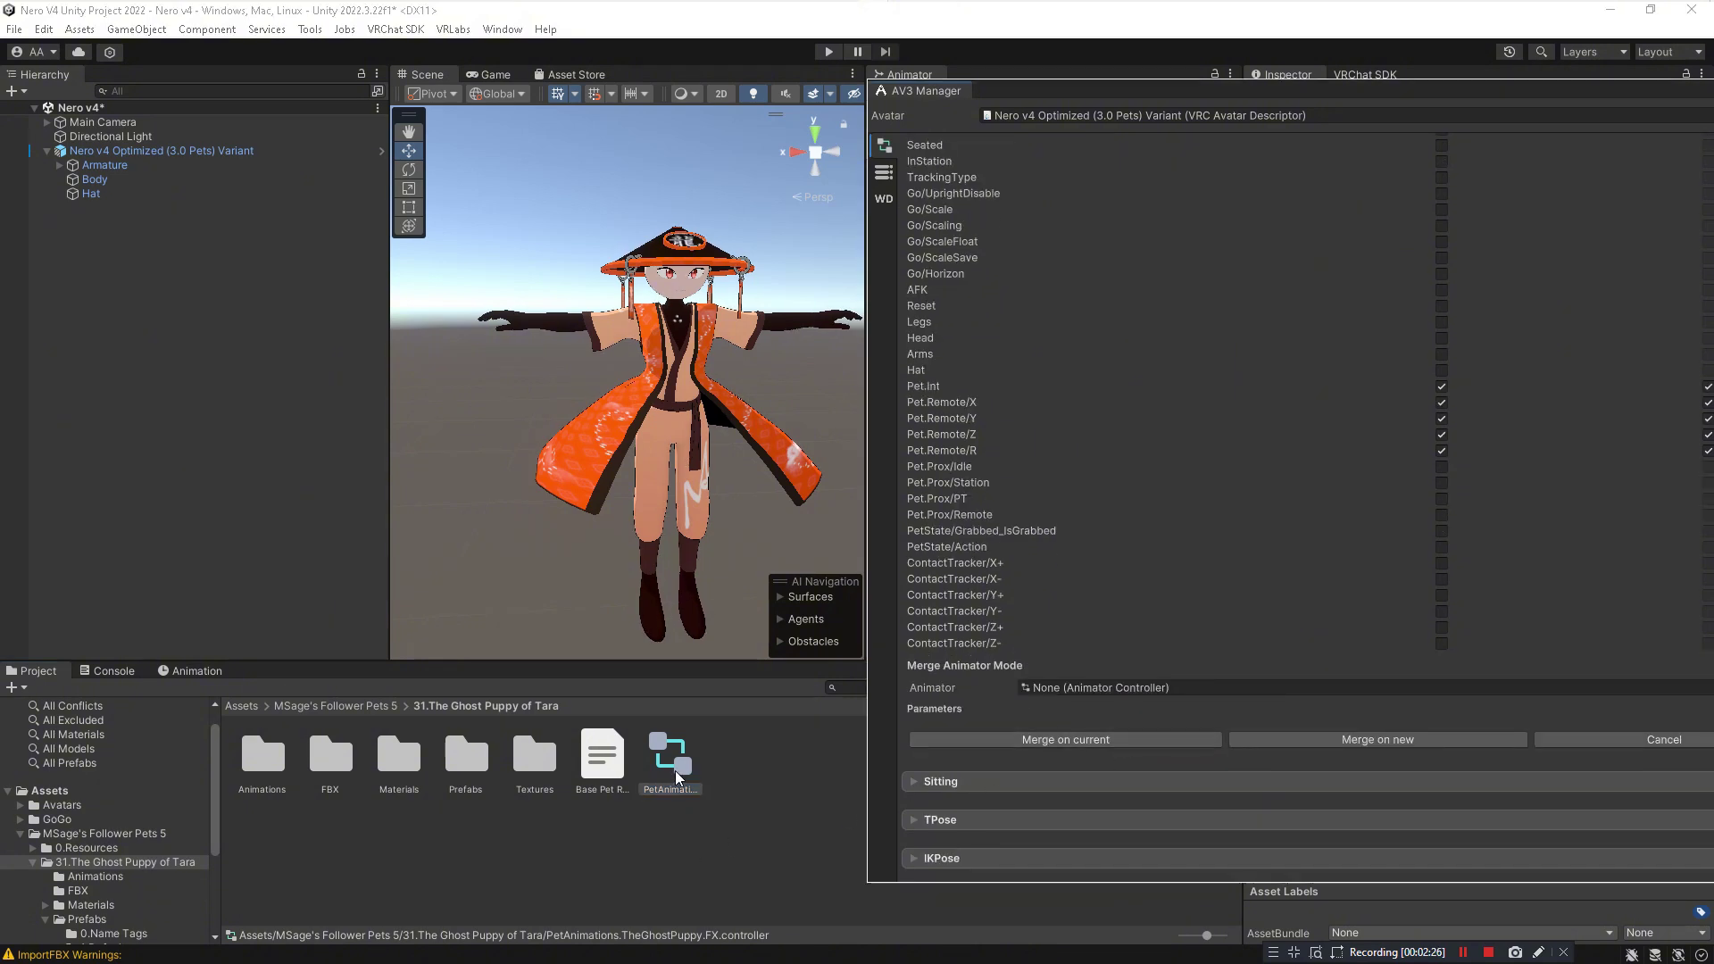
{"action": "left_click_drag", "start_coordinate": [677, 769], "coordinate": [1090, 693]}
Merge the Ghost Puppy animations into the current FX 5 controller and reselect the avatar
{"action": "scroll", "coordinate": [1246, 688], "scroll_direction": "down", "scroll_amount": 4}
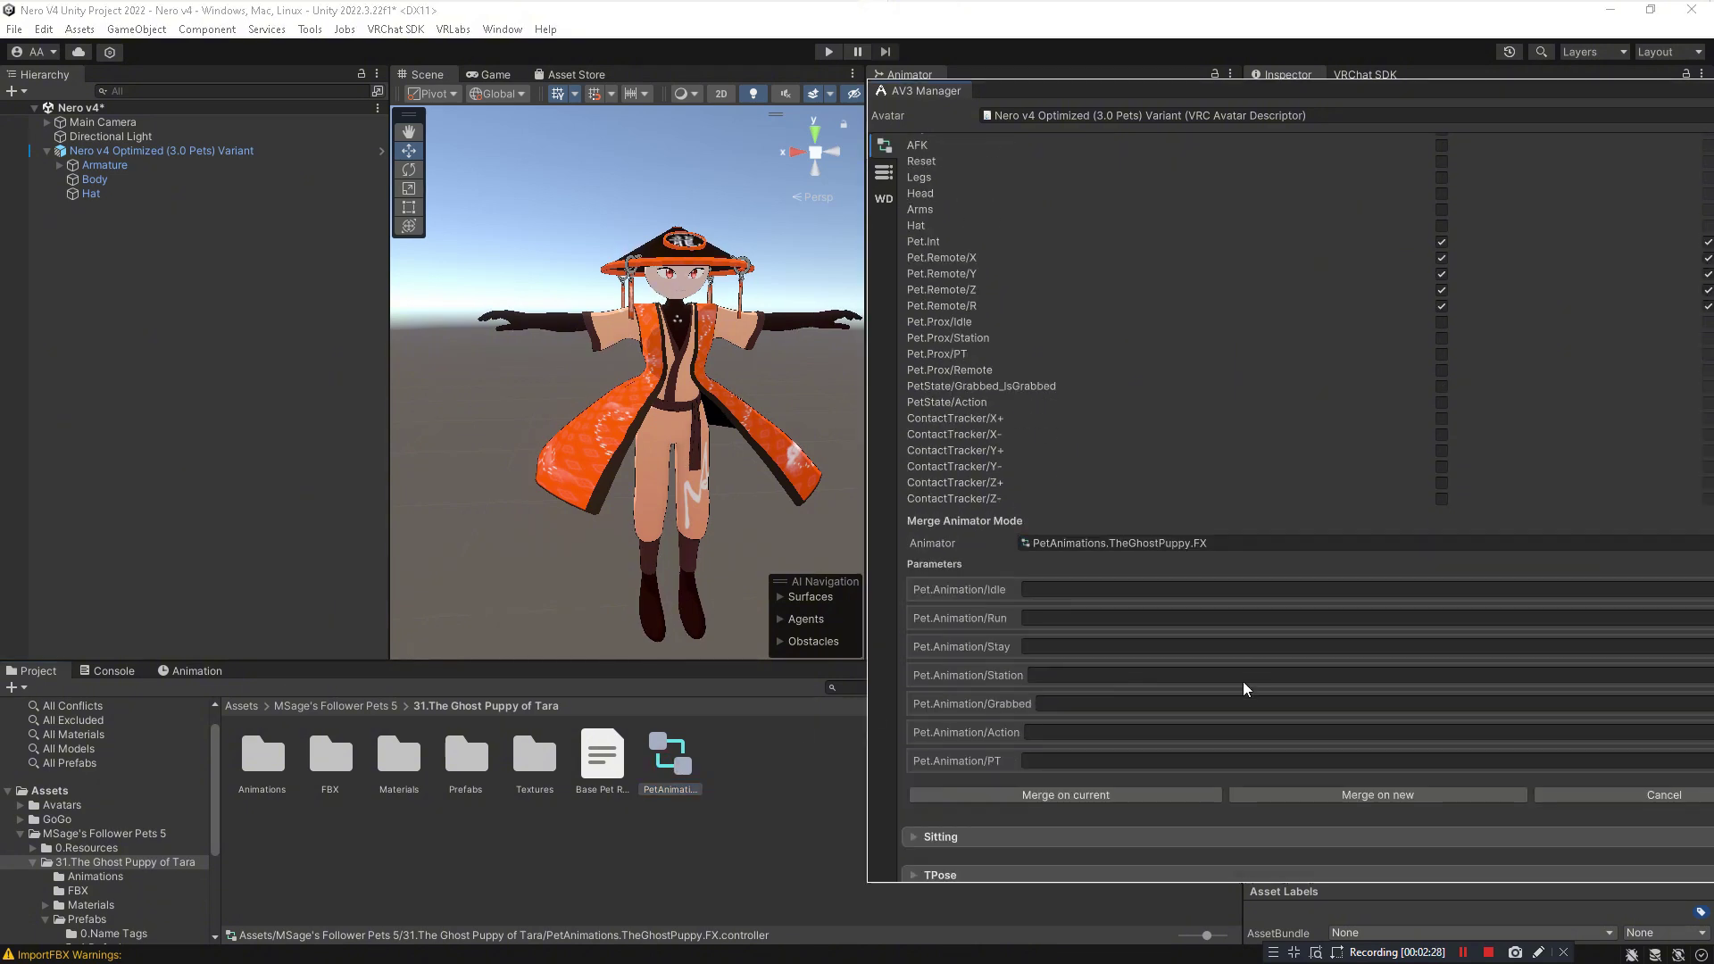
{"action": "scroll", "coordinate": [1246, 688], "scroll_direction": "down", "scroll_amount": 2}
{"action": "left_click", "coordinate": [1070, 740]}
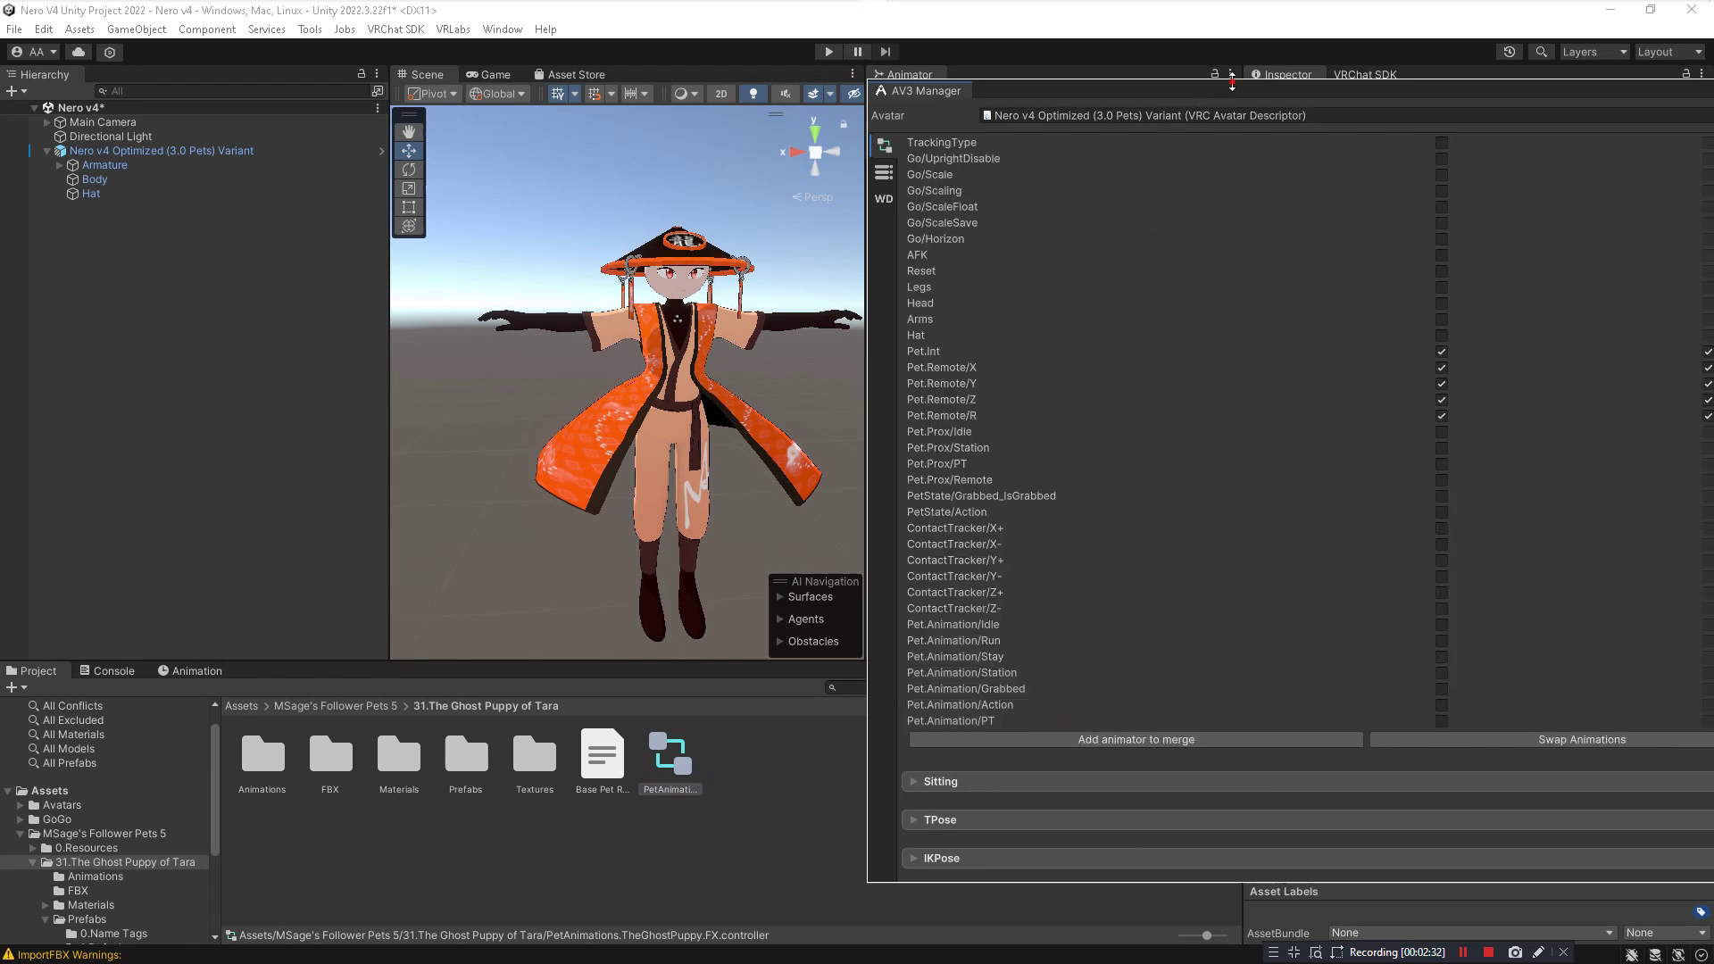
{"action": "left_click_drag", "start_coordinate": [1001, 91], "coordinate": [537, 98]}
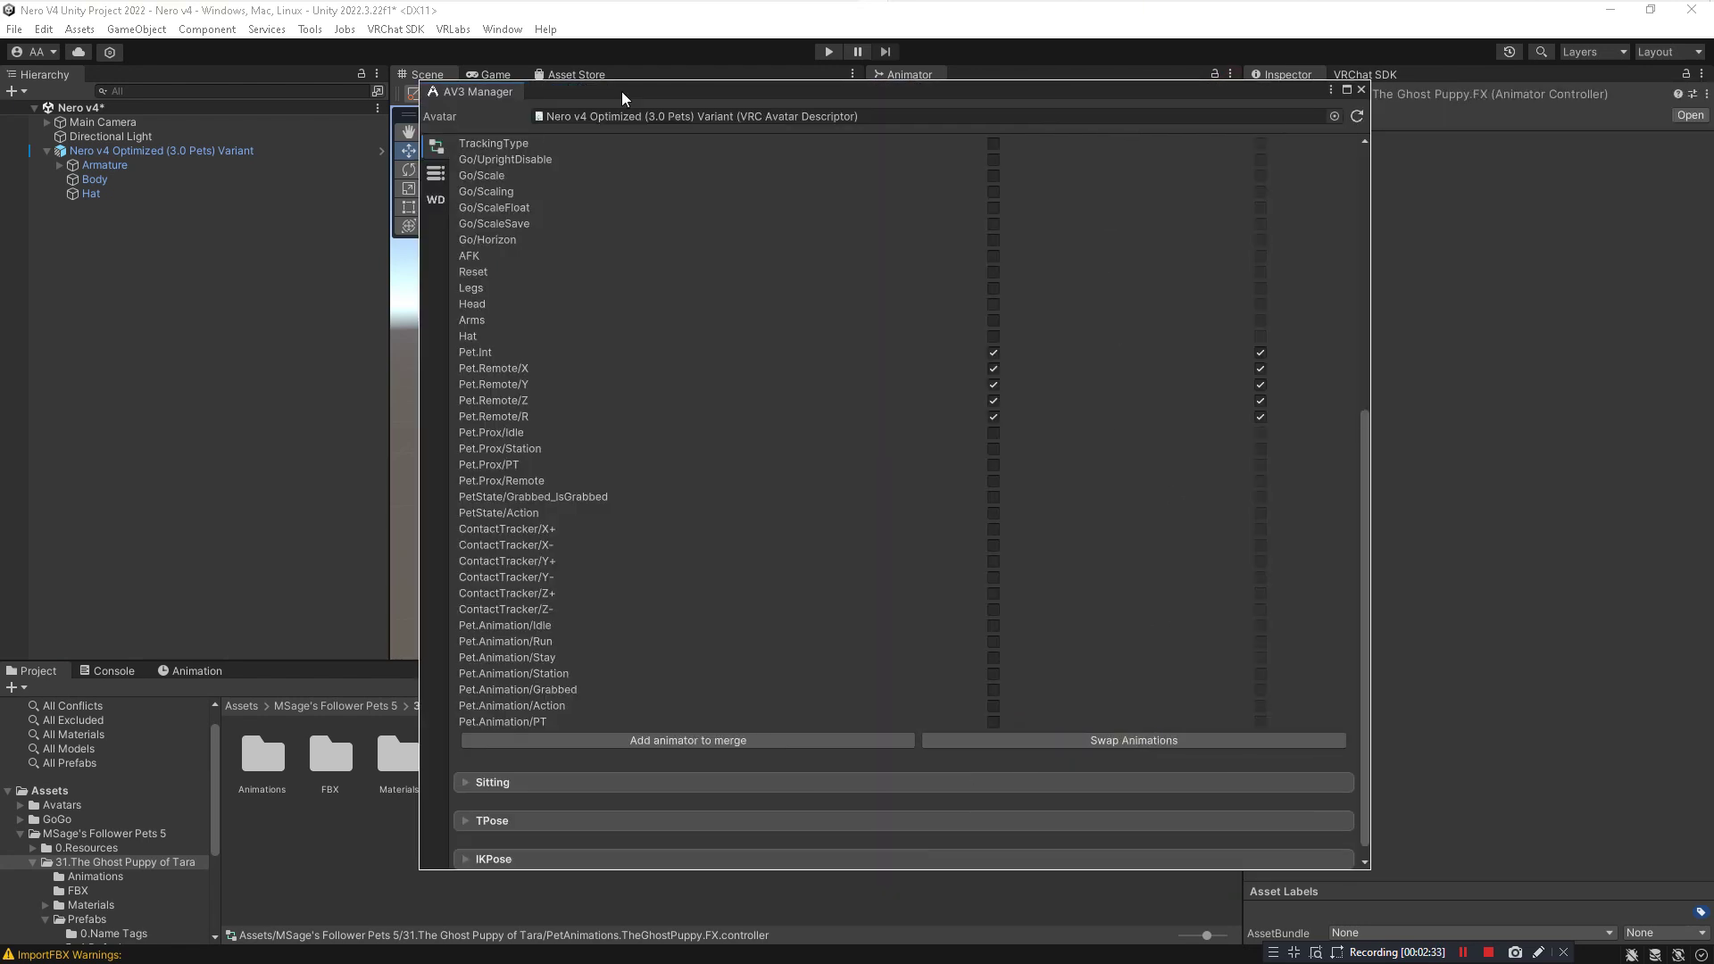
{"action": "left_click", "coordinate": [161, 150]}
{"action": "scroll", "coordinate": [1639, 789], "scroll_direction": "down", "scroll_amount": 15}
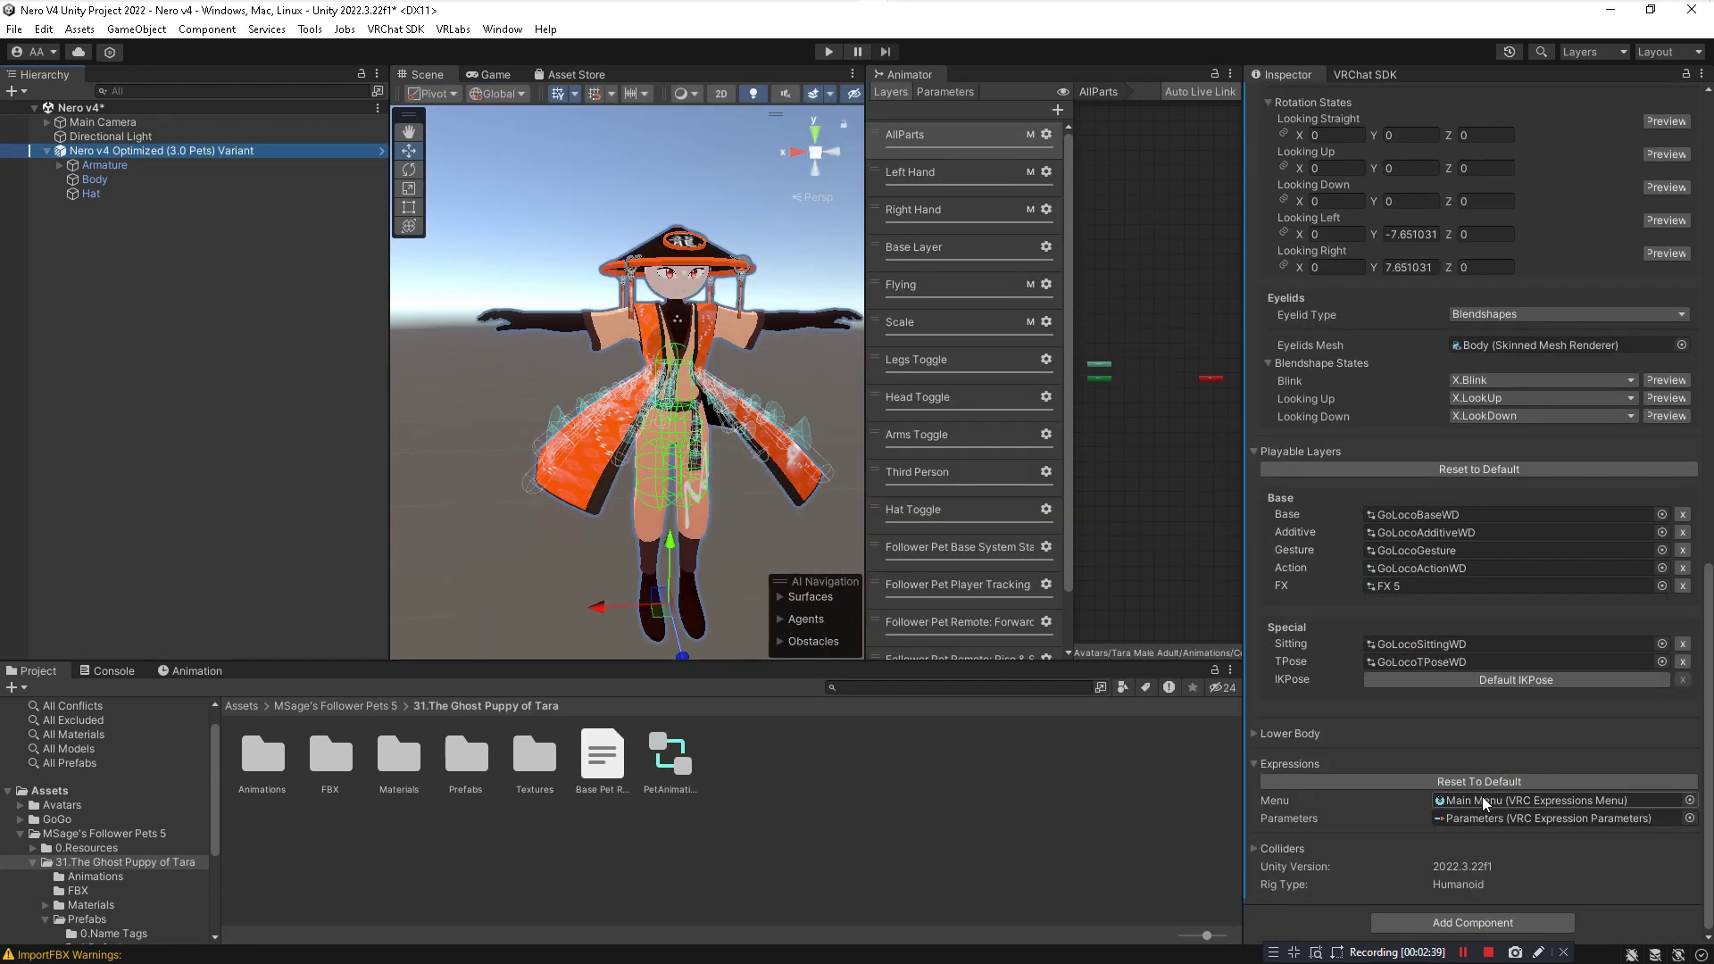
Add a SubMenu control to the Main Menu that opens the Pet Menu asset
{"action": "left_click", "coordinate": [1488, 800]}
{"action": "left_click", "coordinate": [869, 769]}
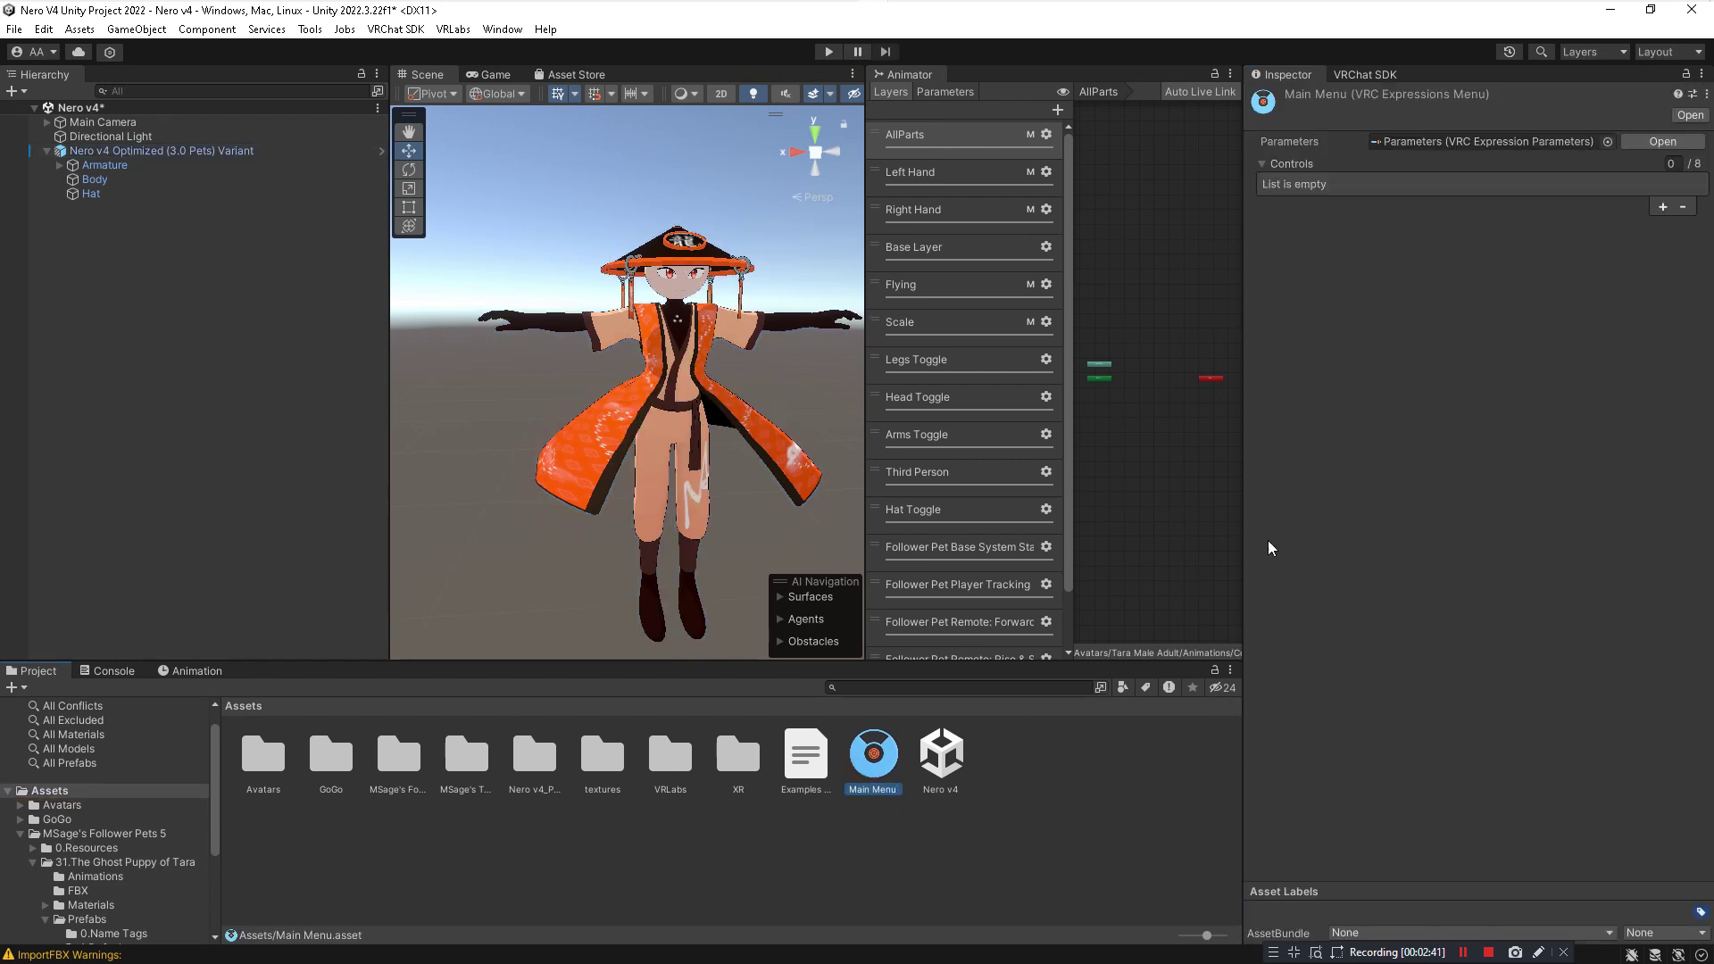
{"action": "left_click", "coordinate": [1662, 206]}
{"action": "left_click", "coordinate": [1466, 255]}
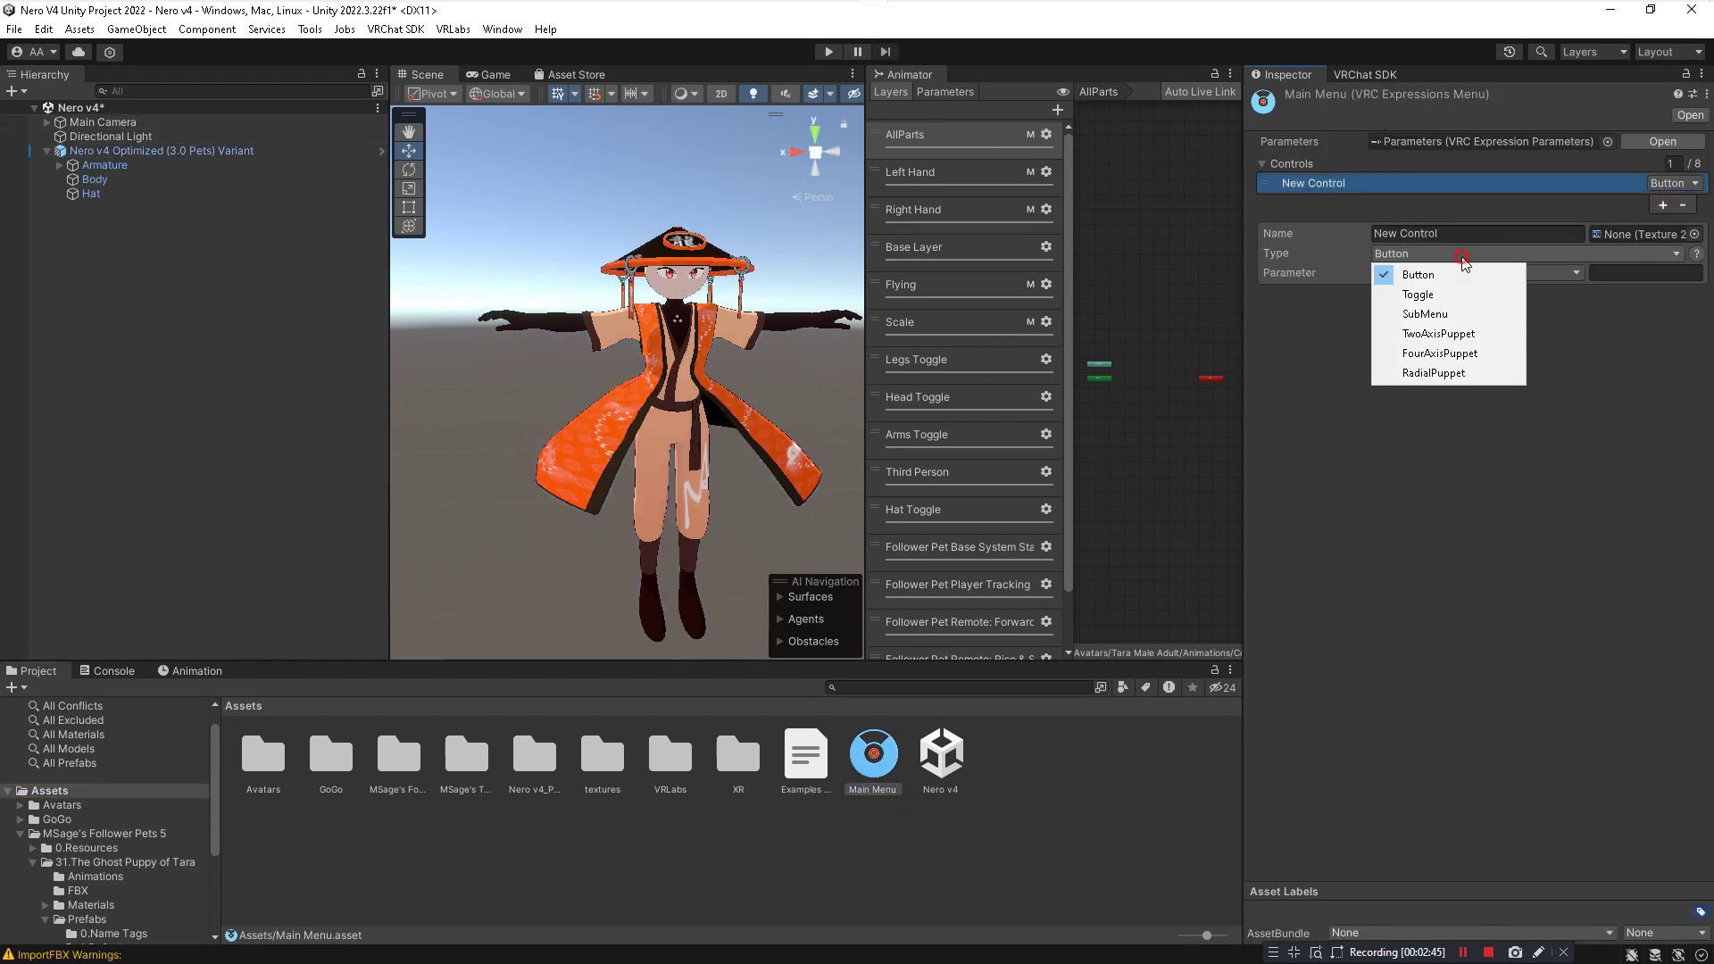
{"action": "left_click", "coordinate": [1464, 314]}
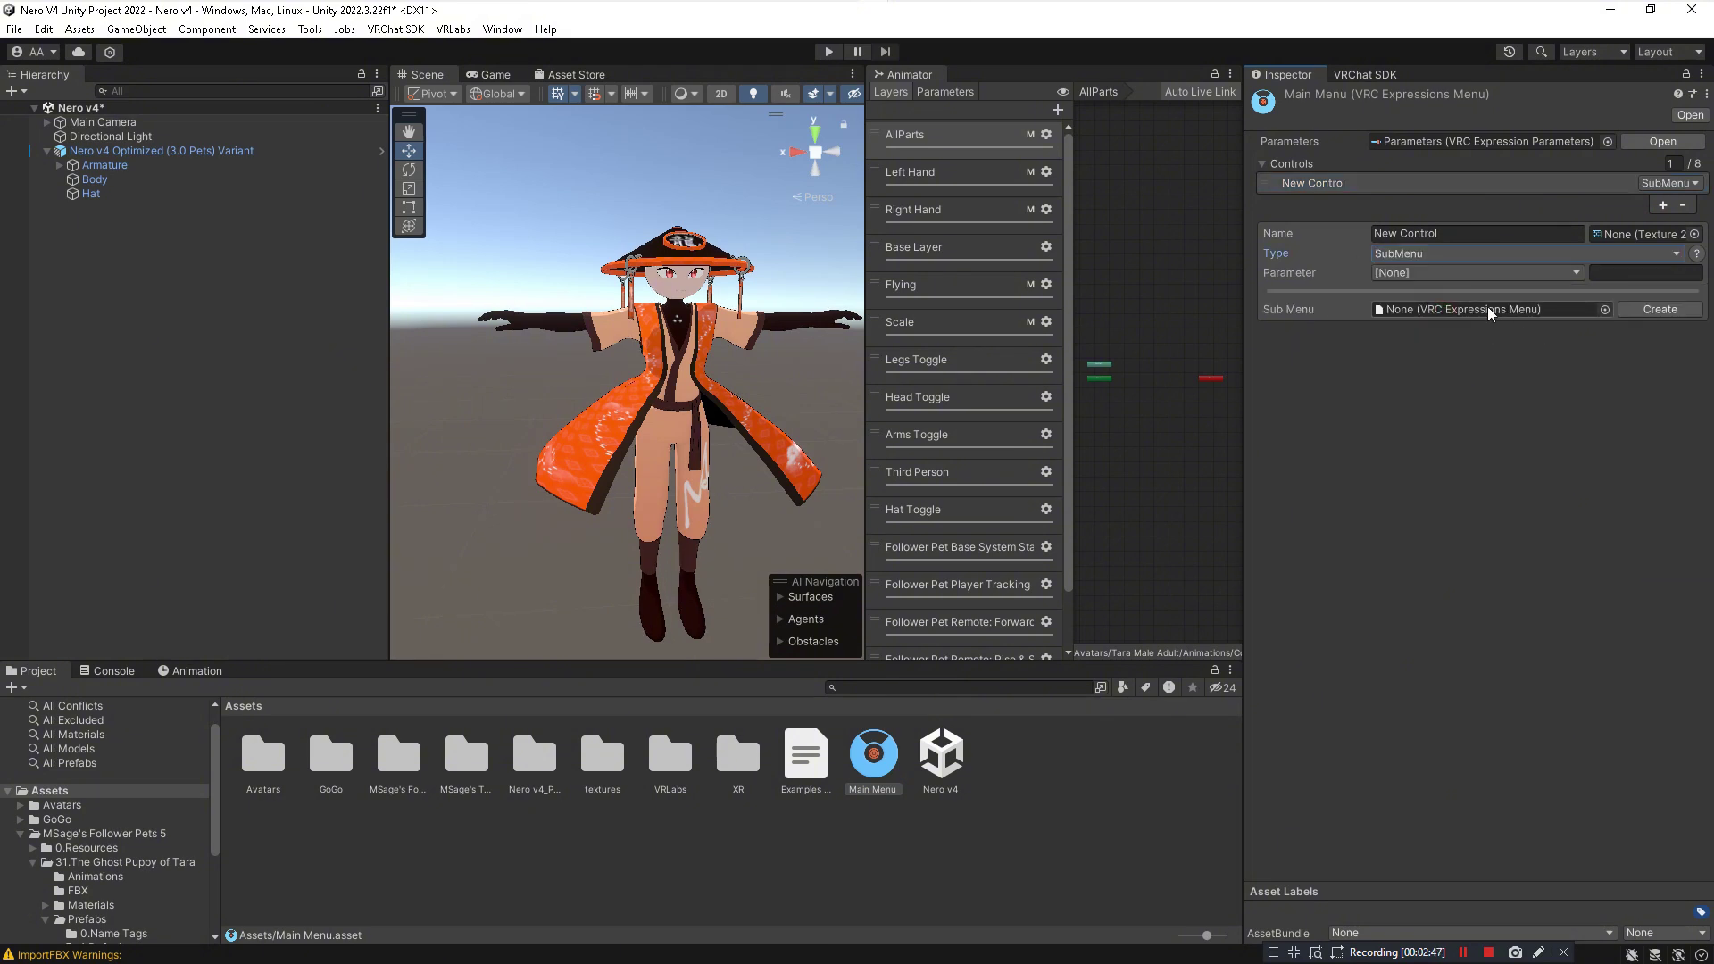
{"action": "left_click", "coordinate": [1604, 309]}
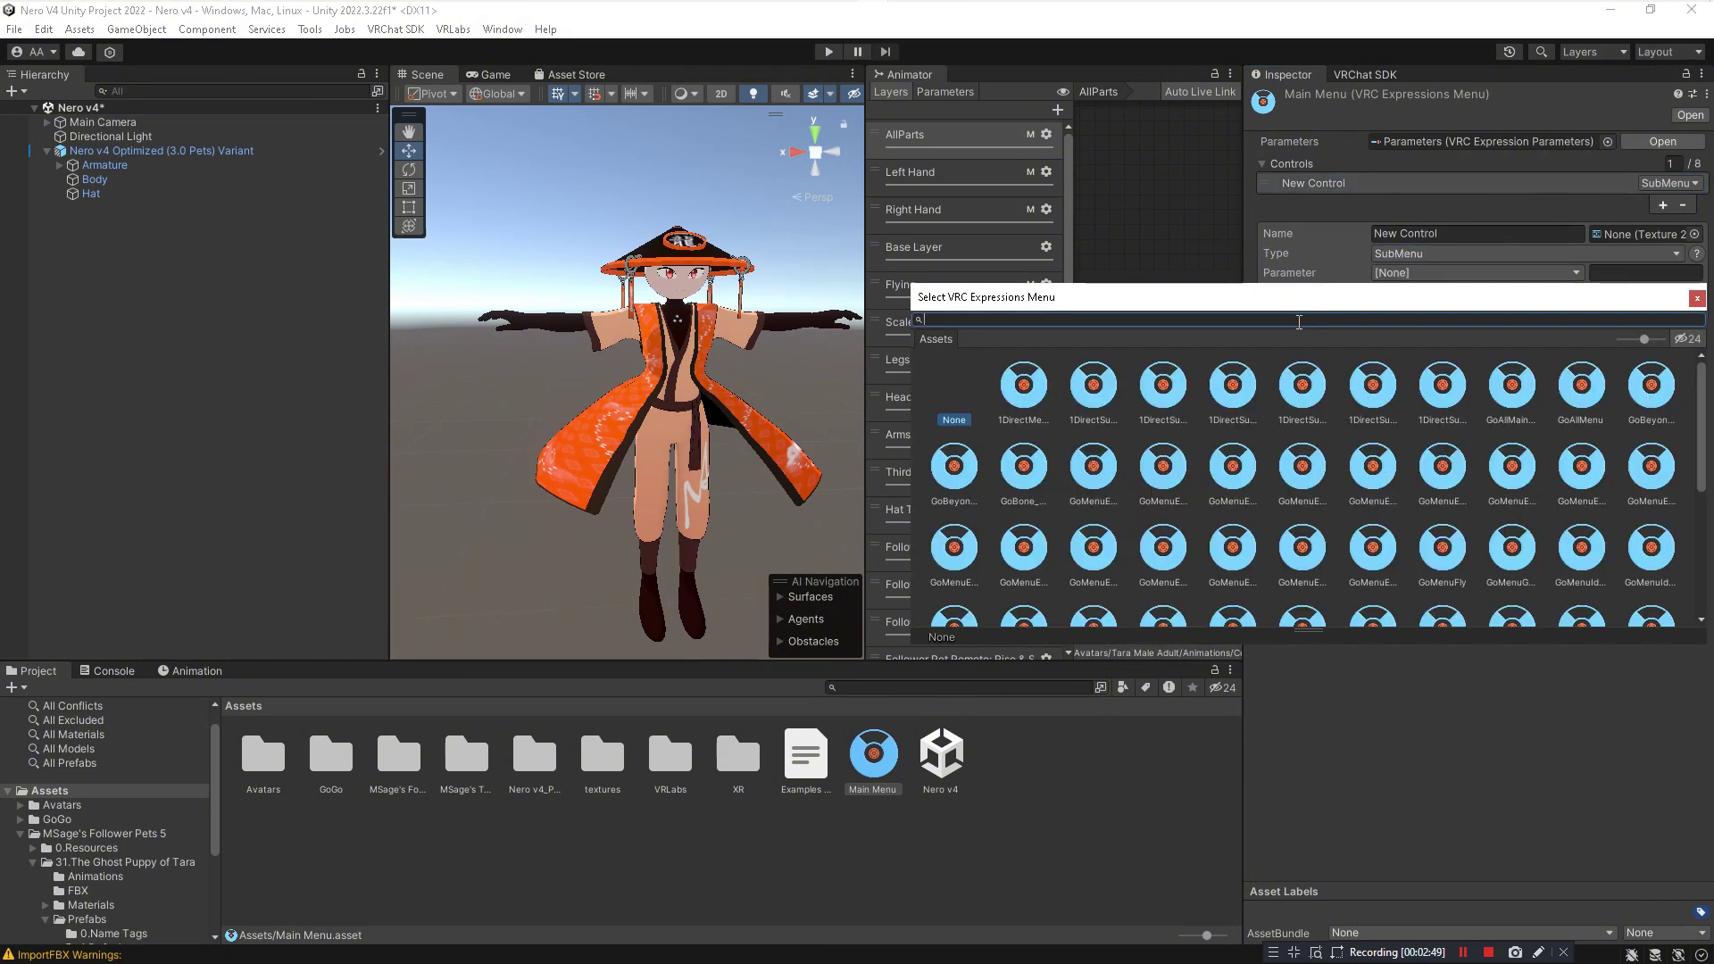
{"action": "type", "text": "pet menu"}
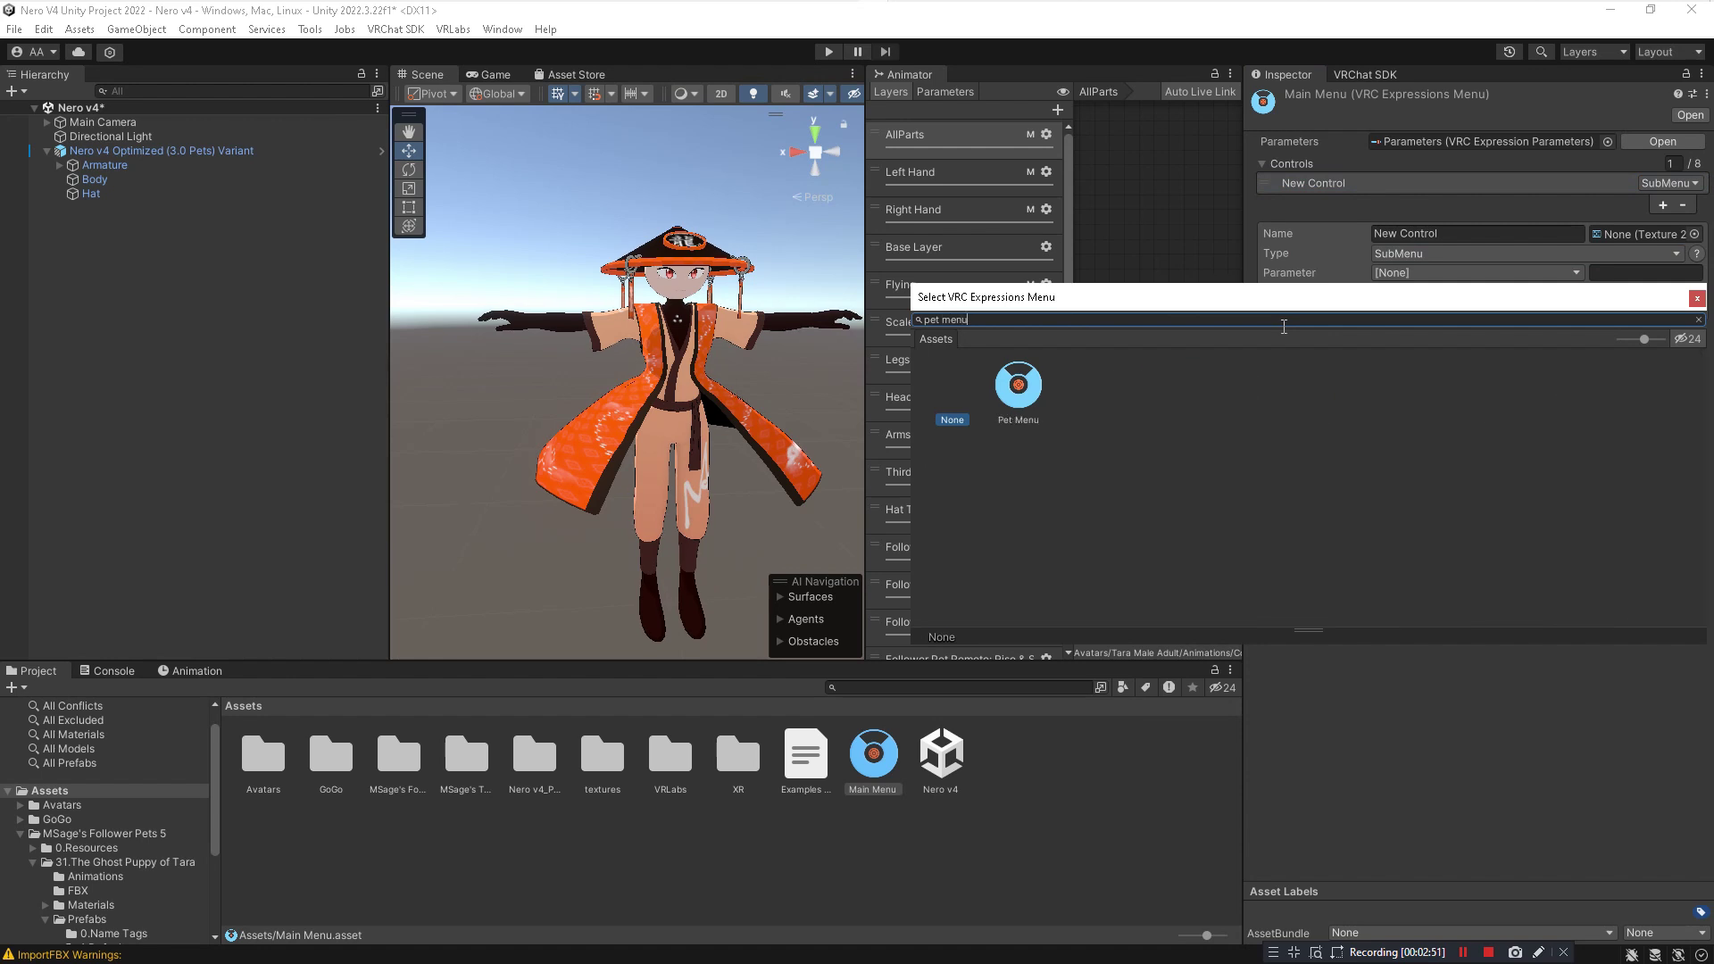
{"action": "double_click", "coordinate": [1018, 386]}
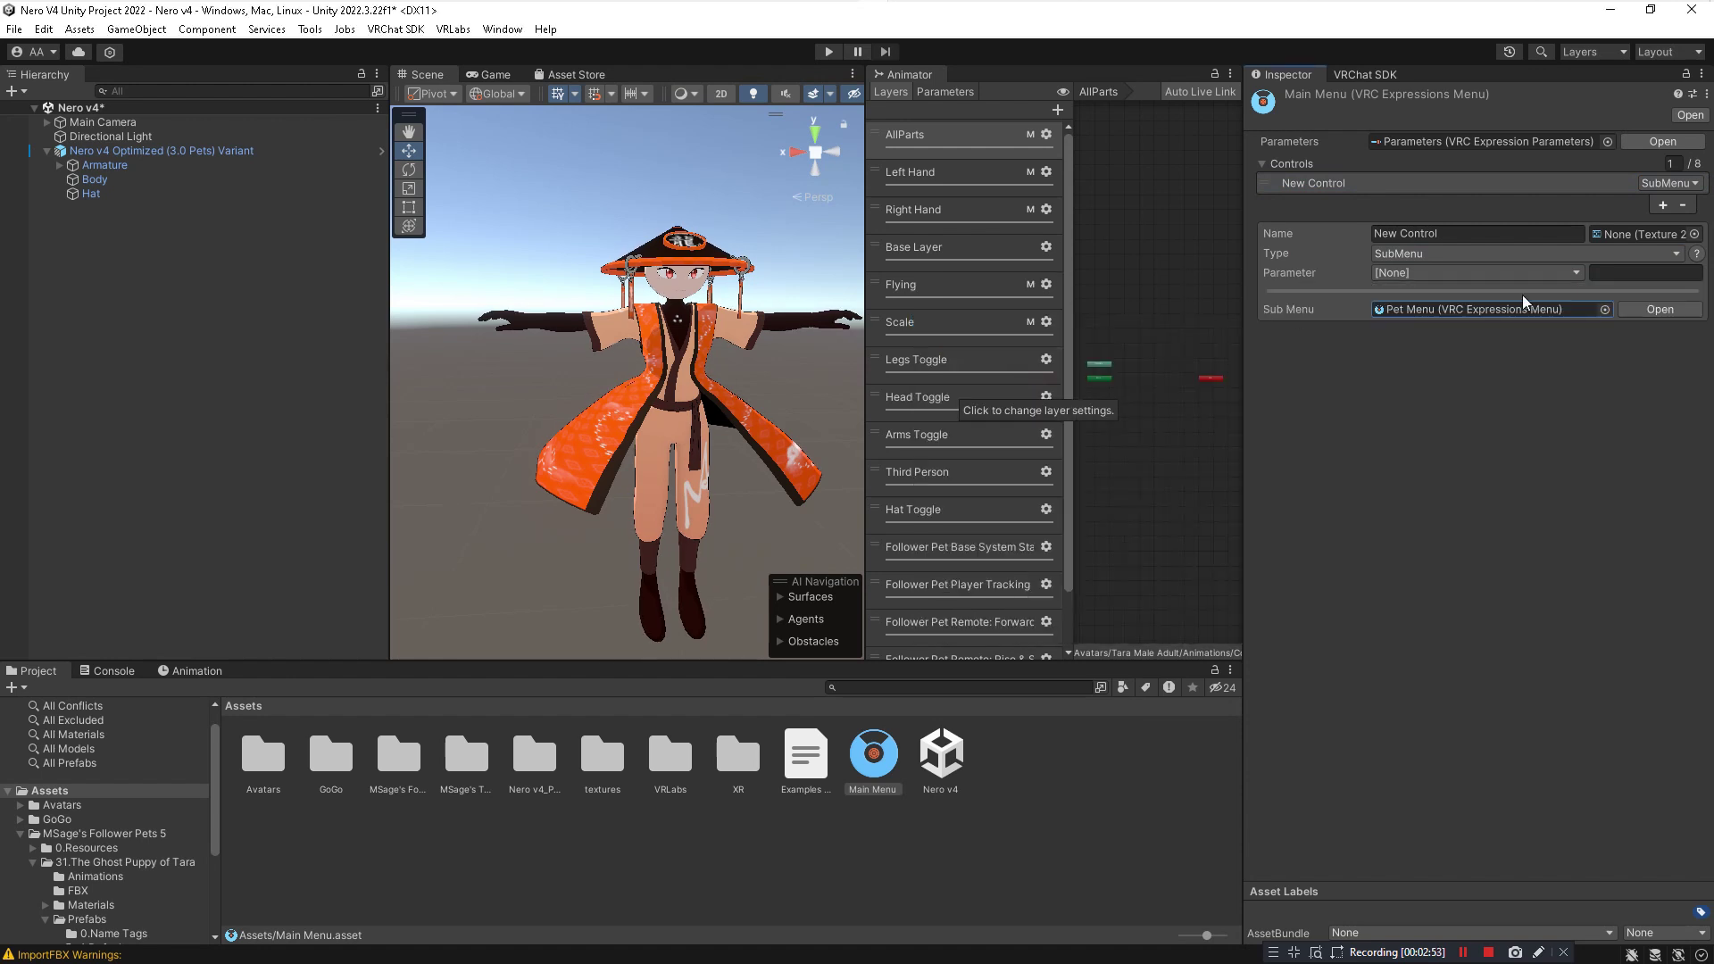
Rename the new control to 'Pet Menu'
{"action": "left_click", "coordinate": [1497, 236]}
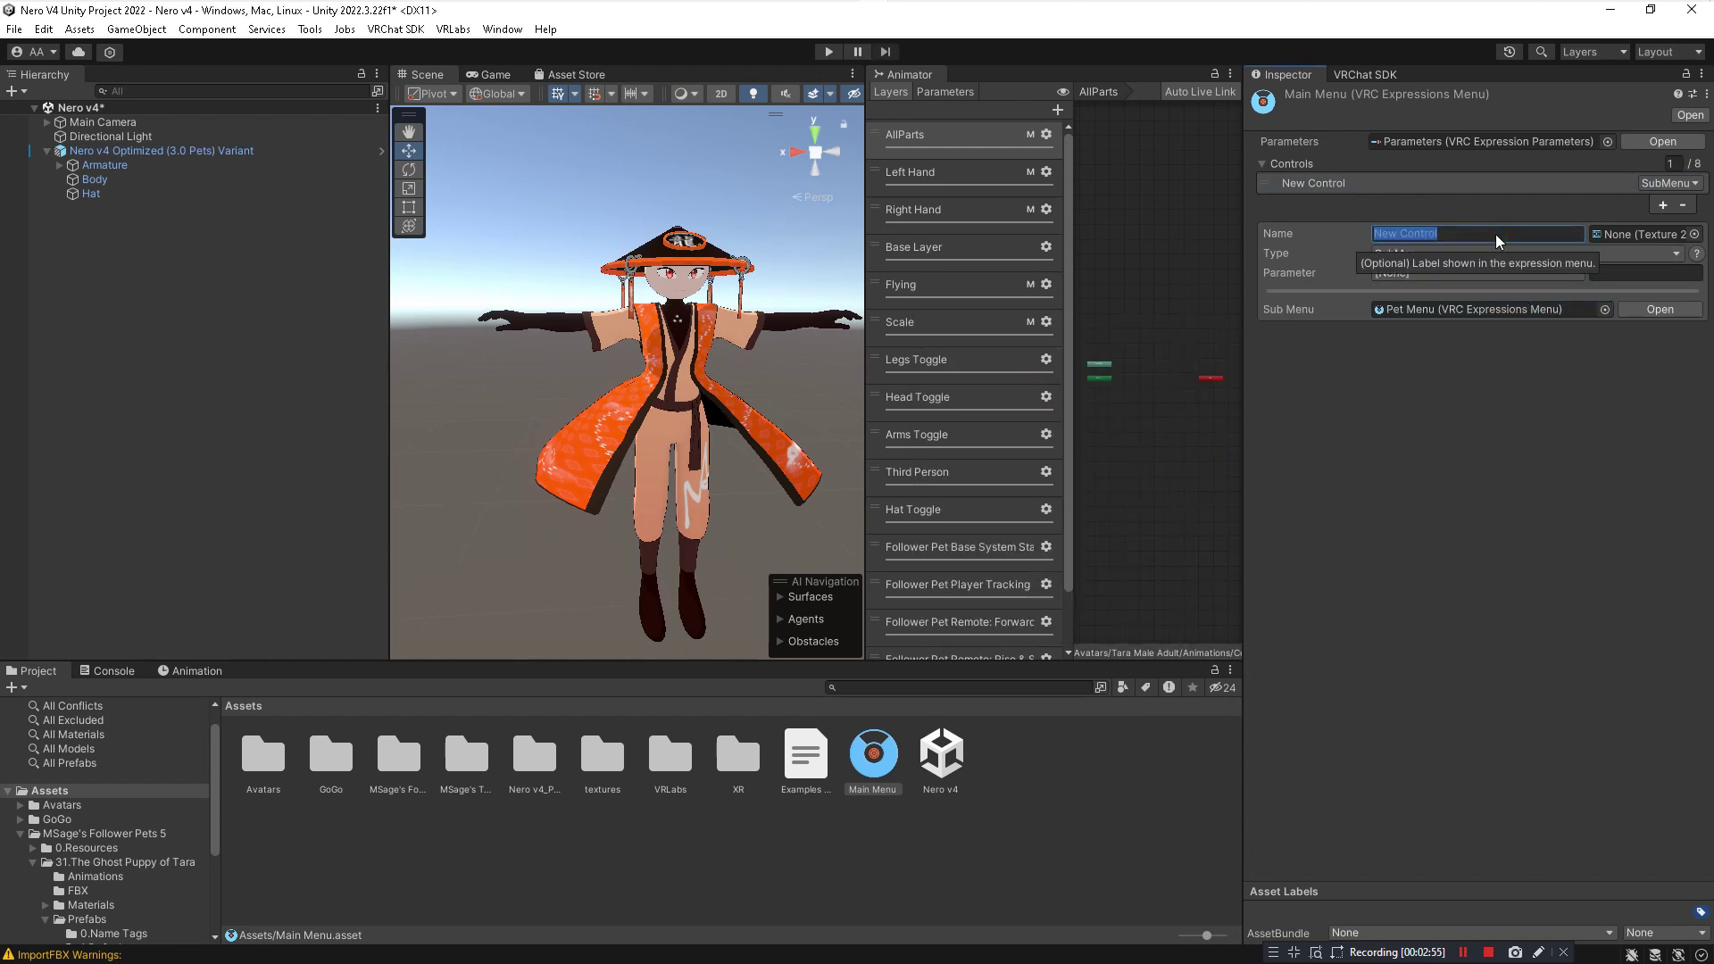
{"action": "type", "text": "Pet Menu"}
{"action": "left_click", "coordinate": [1424, 587]}
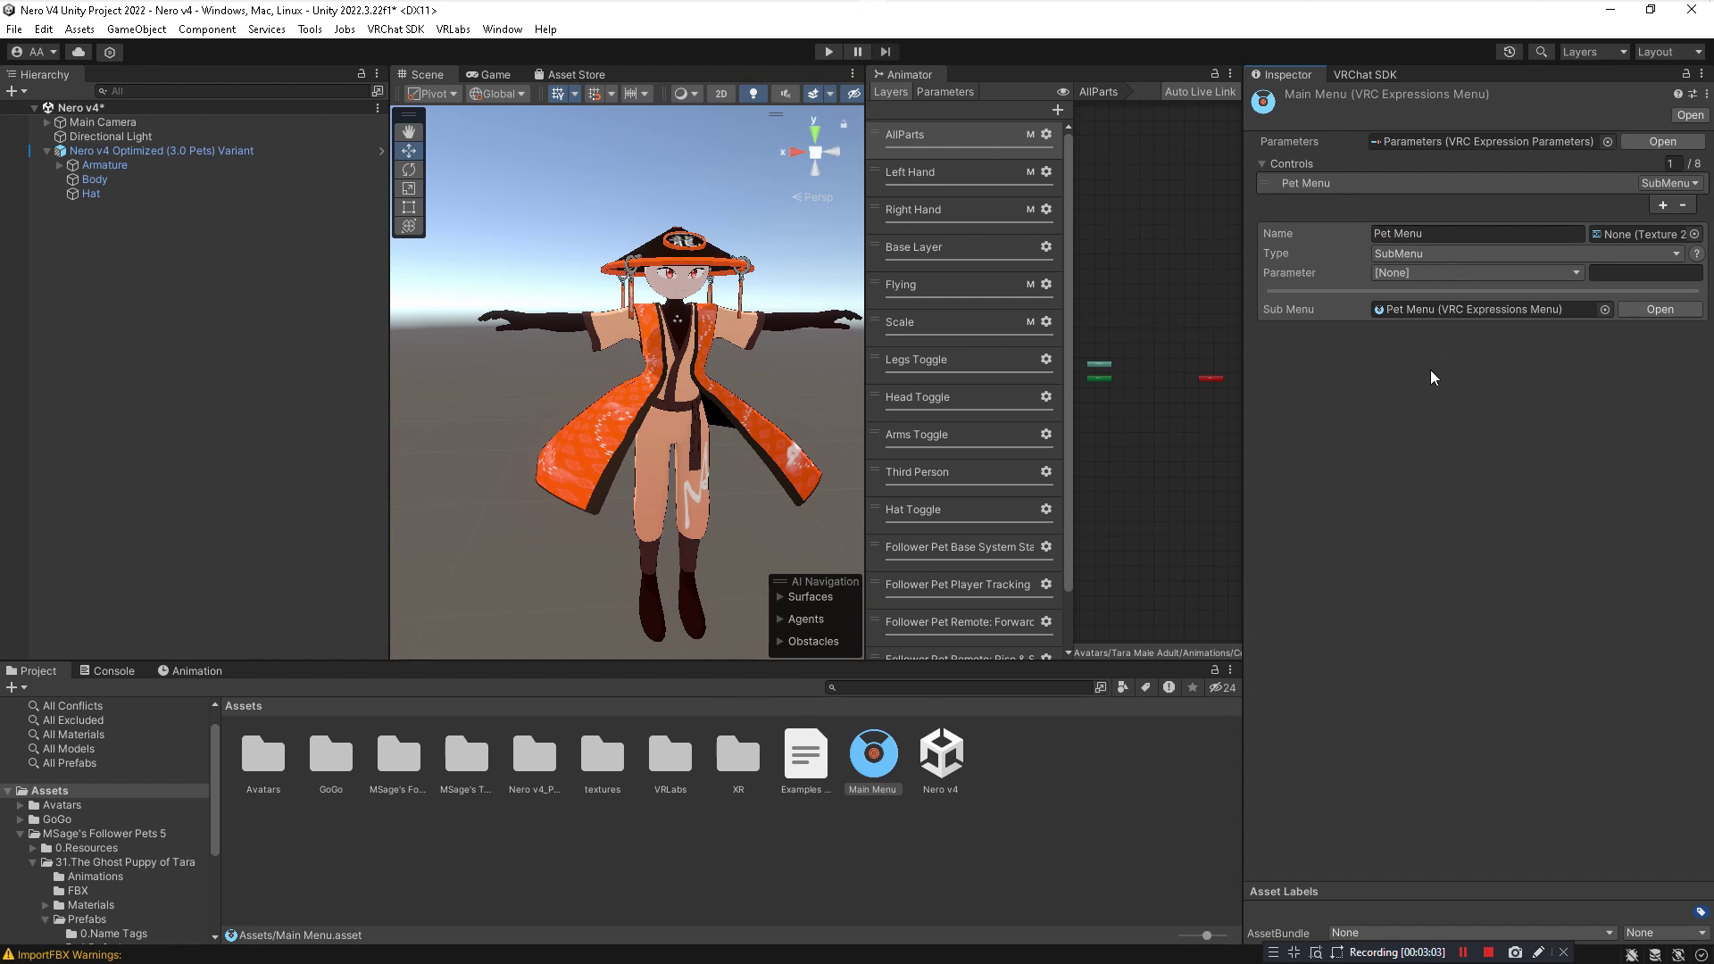
{"action": "left_click", "coordinate": [1428, 141]}
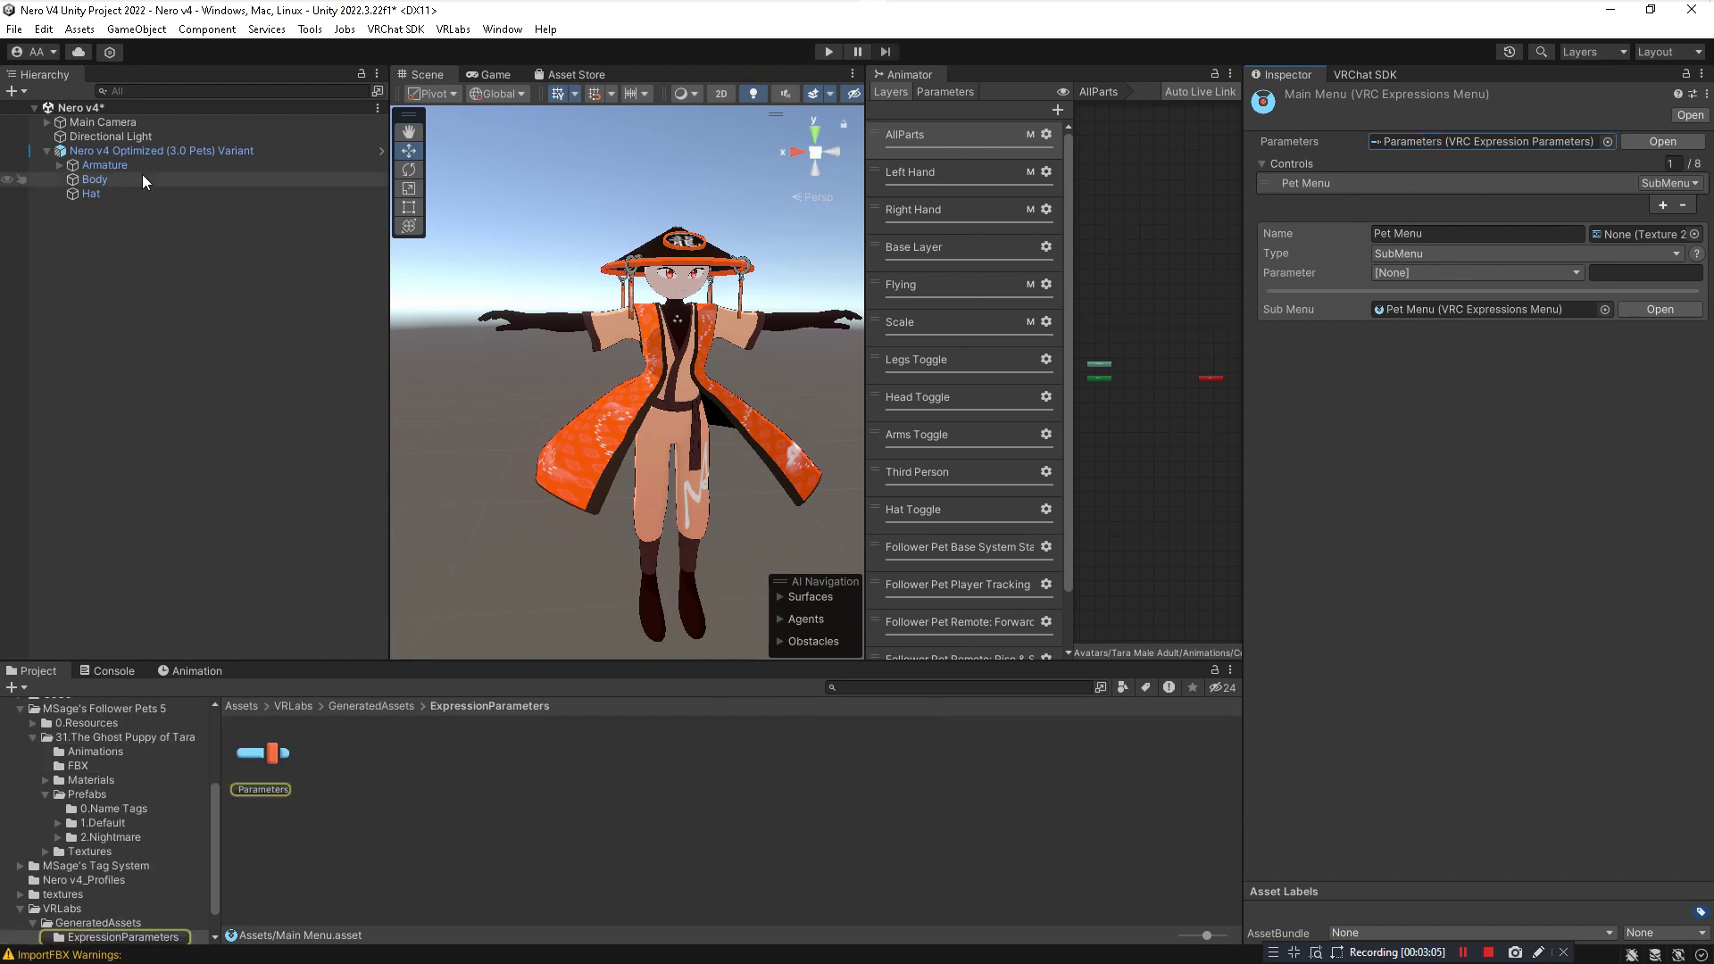
Tick Saved for Pet.Int in the avatar's expression parameters, then reselect Nero v4
{"action": "left_click", "coordinate": [153, 151]}
{"action": "scroll", "coordinate": [1419, 731], "scroll_direction": "down", "scroll_amount": 10}
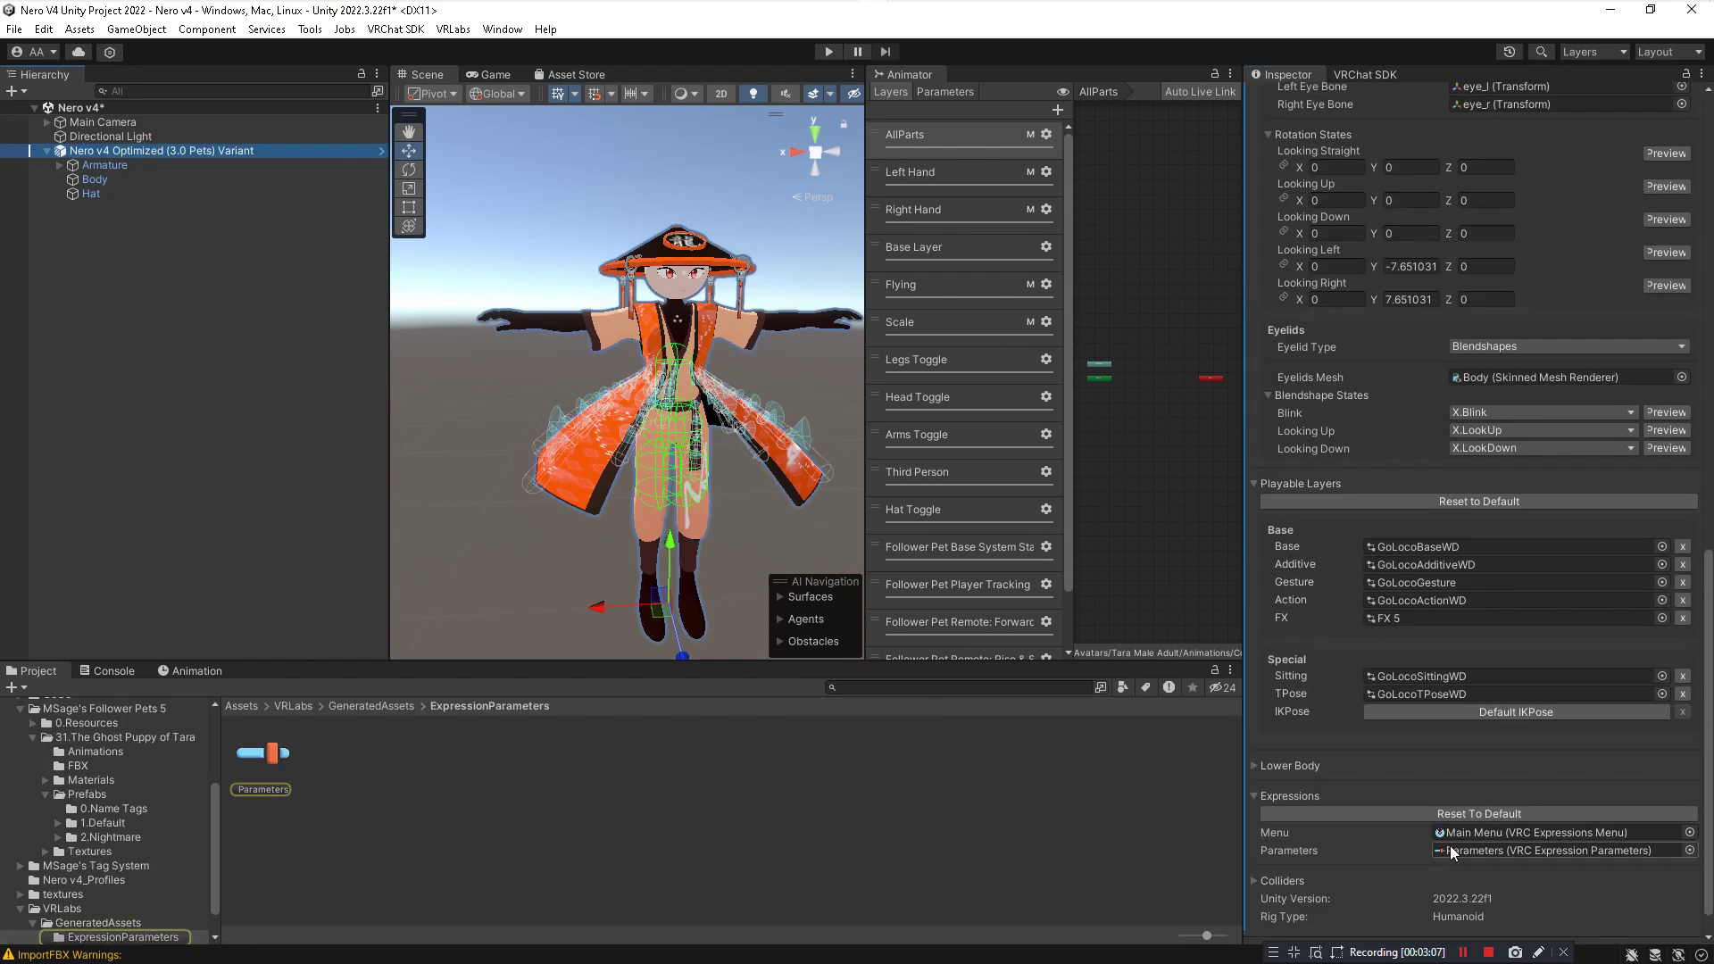
{"action": "left_click", "coordinate": [1450, 850]}
{"action": "left_click", "coordinate": [266, 766]}
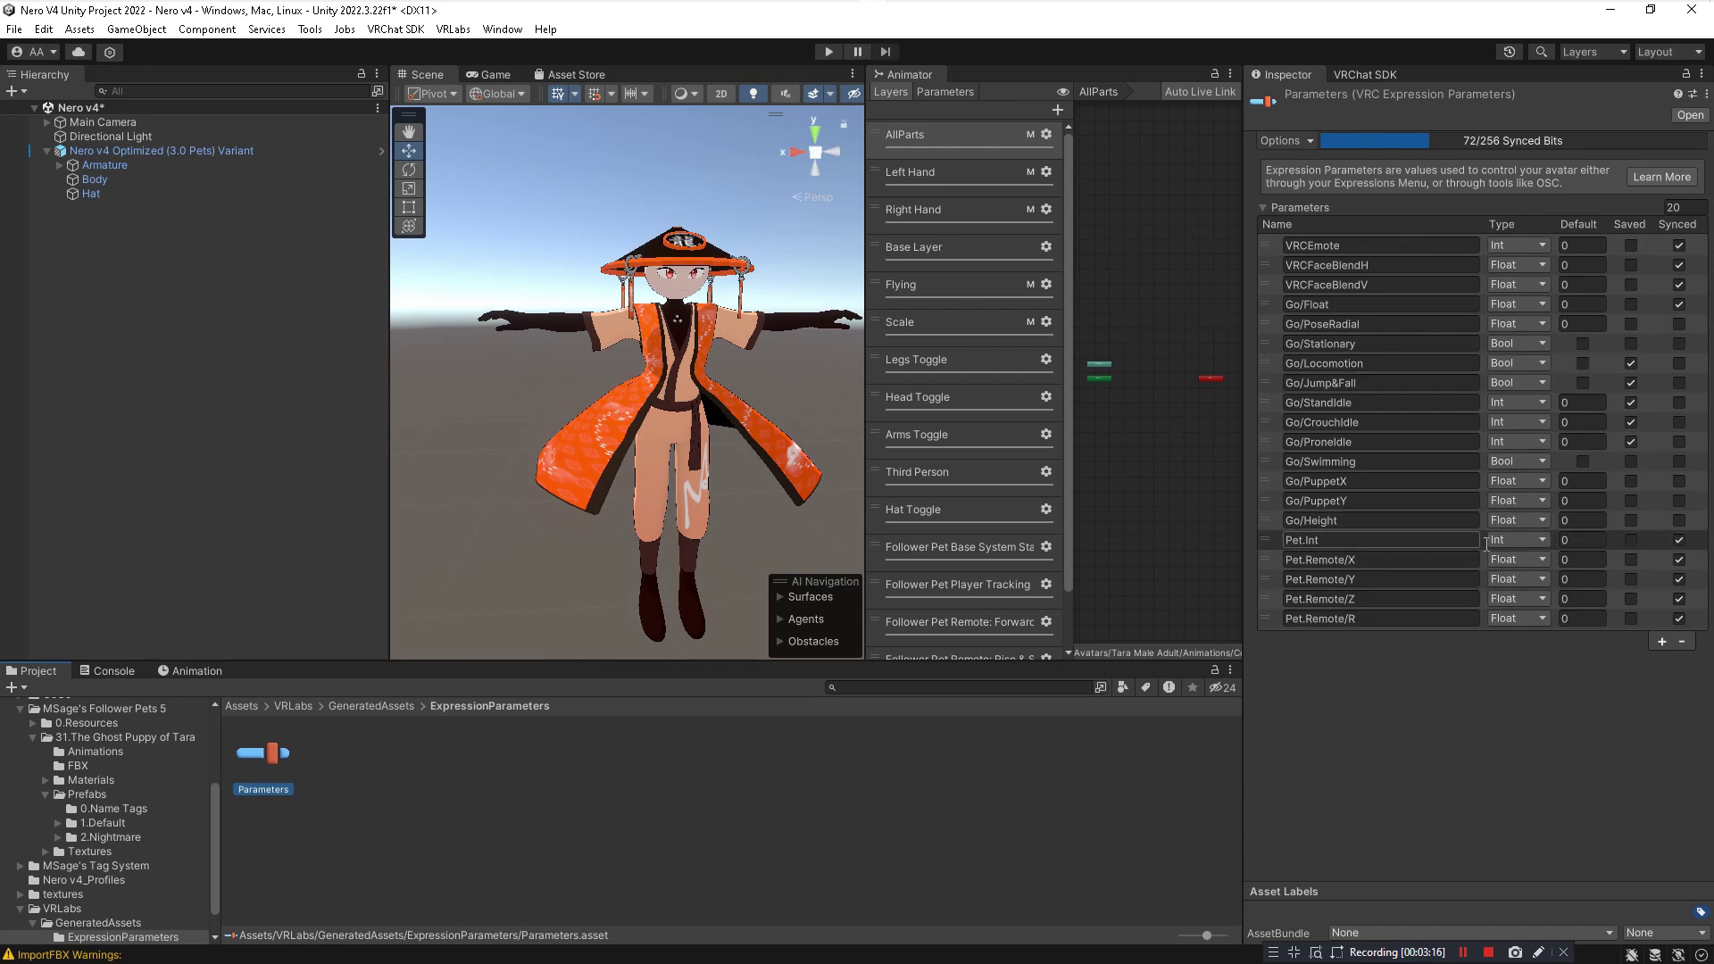
{"action": "left_click", "coordinate": [1630, 541]}
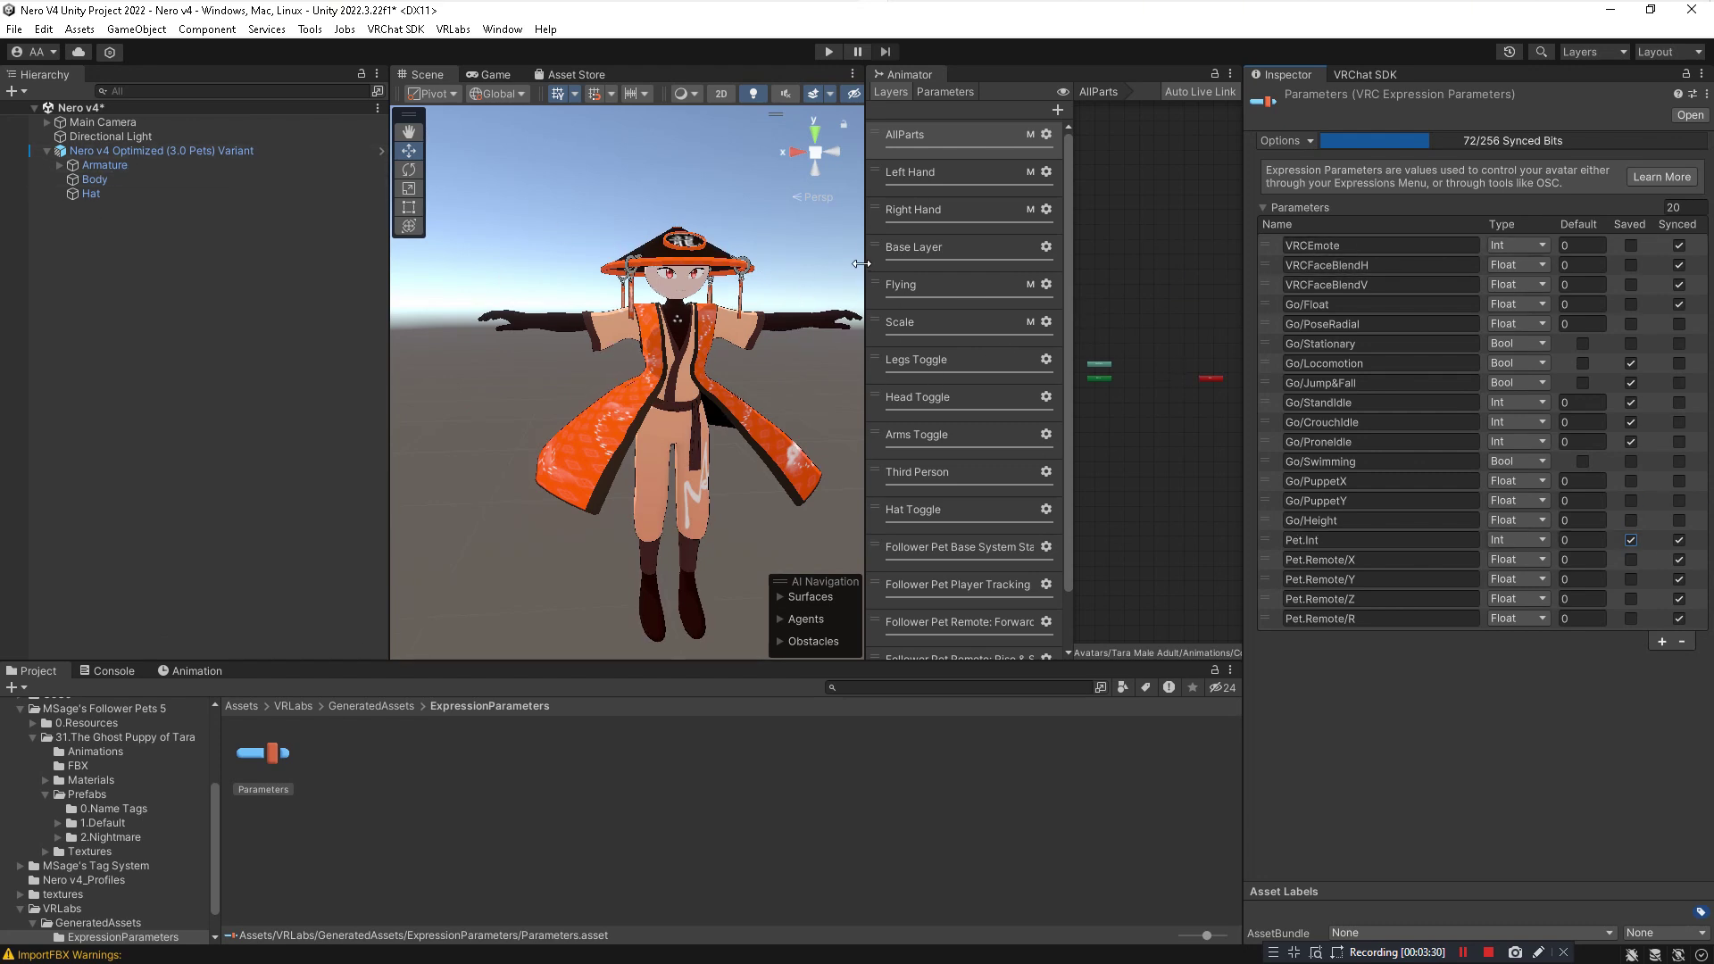
{"action": "left_click", "coordinate": [115, 137]}
{"action": "left_click", "coordinate": [113, 151]}
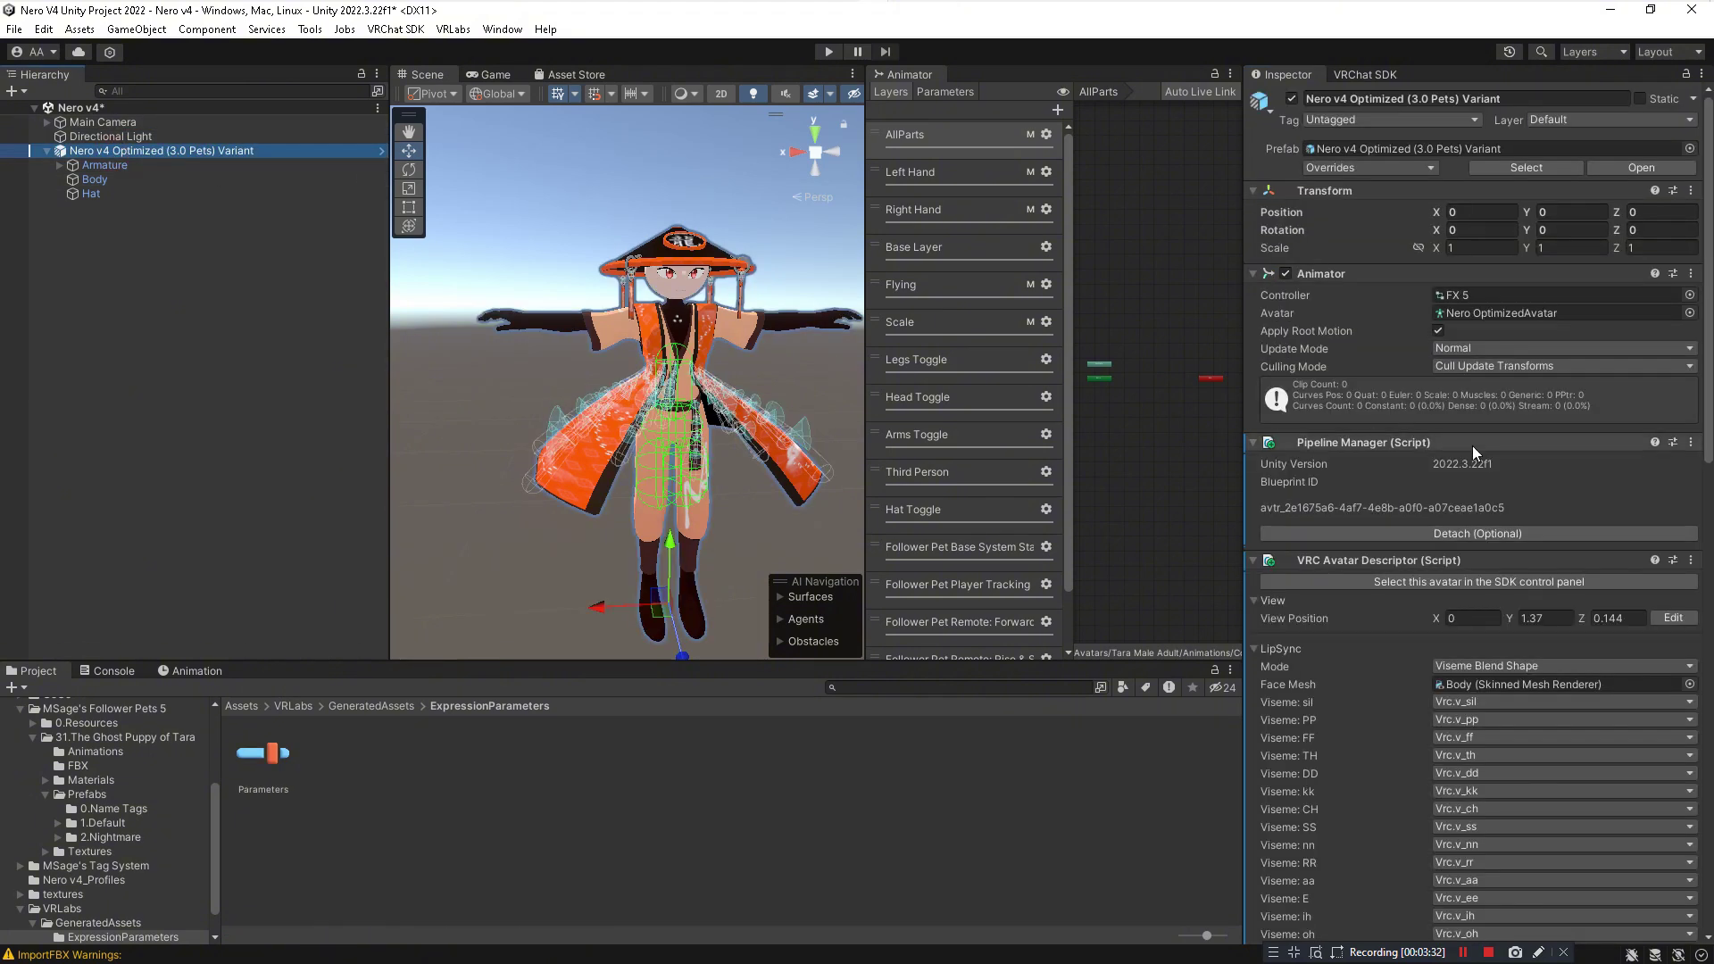
Ping the FX 5 controller, widen the layers panel, and load Nero v4 into the AV3 Manager
{"action": "scroll", "coordinate": [1471, 446], "scroll_direction": "down", "scroll_amount": 1}
{"action": "left_click", "coordinate": [1492, 250]}
{"action": "left_click_drag", "start_coordinate": [865, 259], "coordinate": [668, 256]}
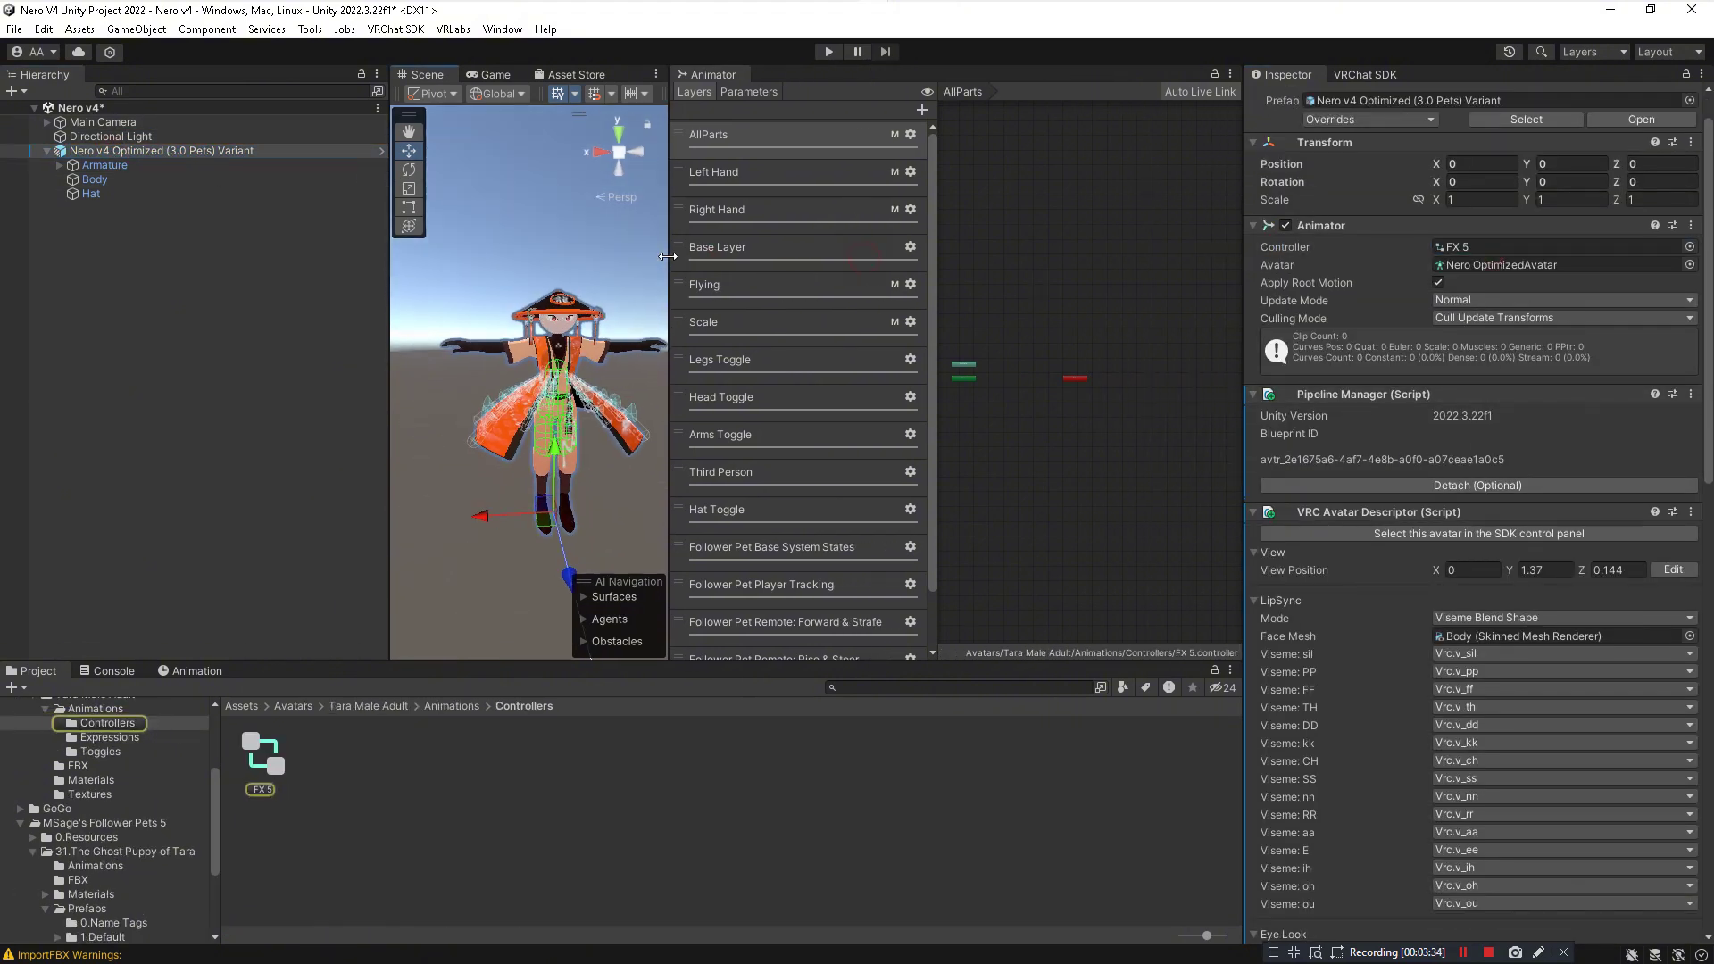
{"action": "scroll", "coordinate": [845, 494], "scroll_direction": "down", "scroll_amount": 2}
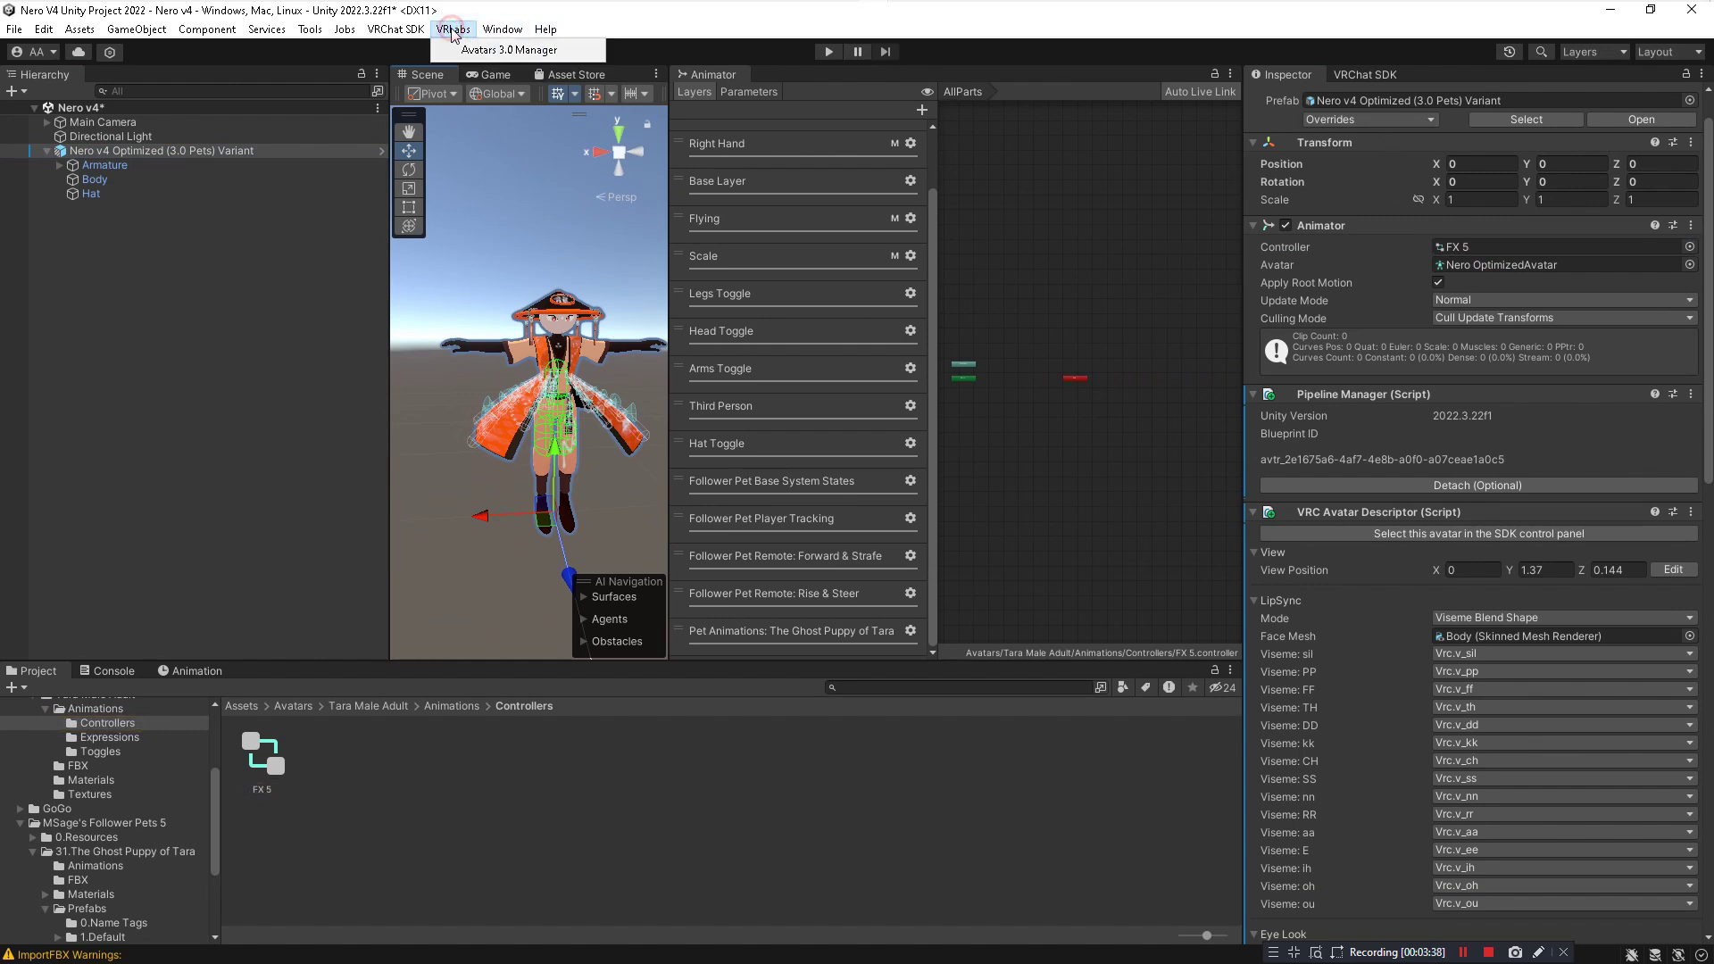
{"action": "left_click_drag", "start_coordinate": [99, 150], "coordinate": [619, 114]}
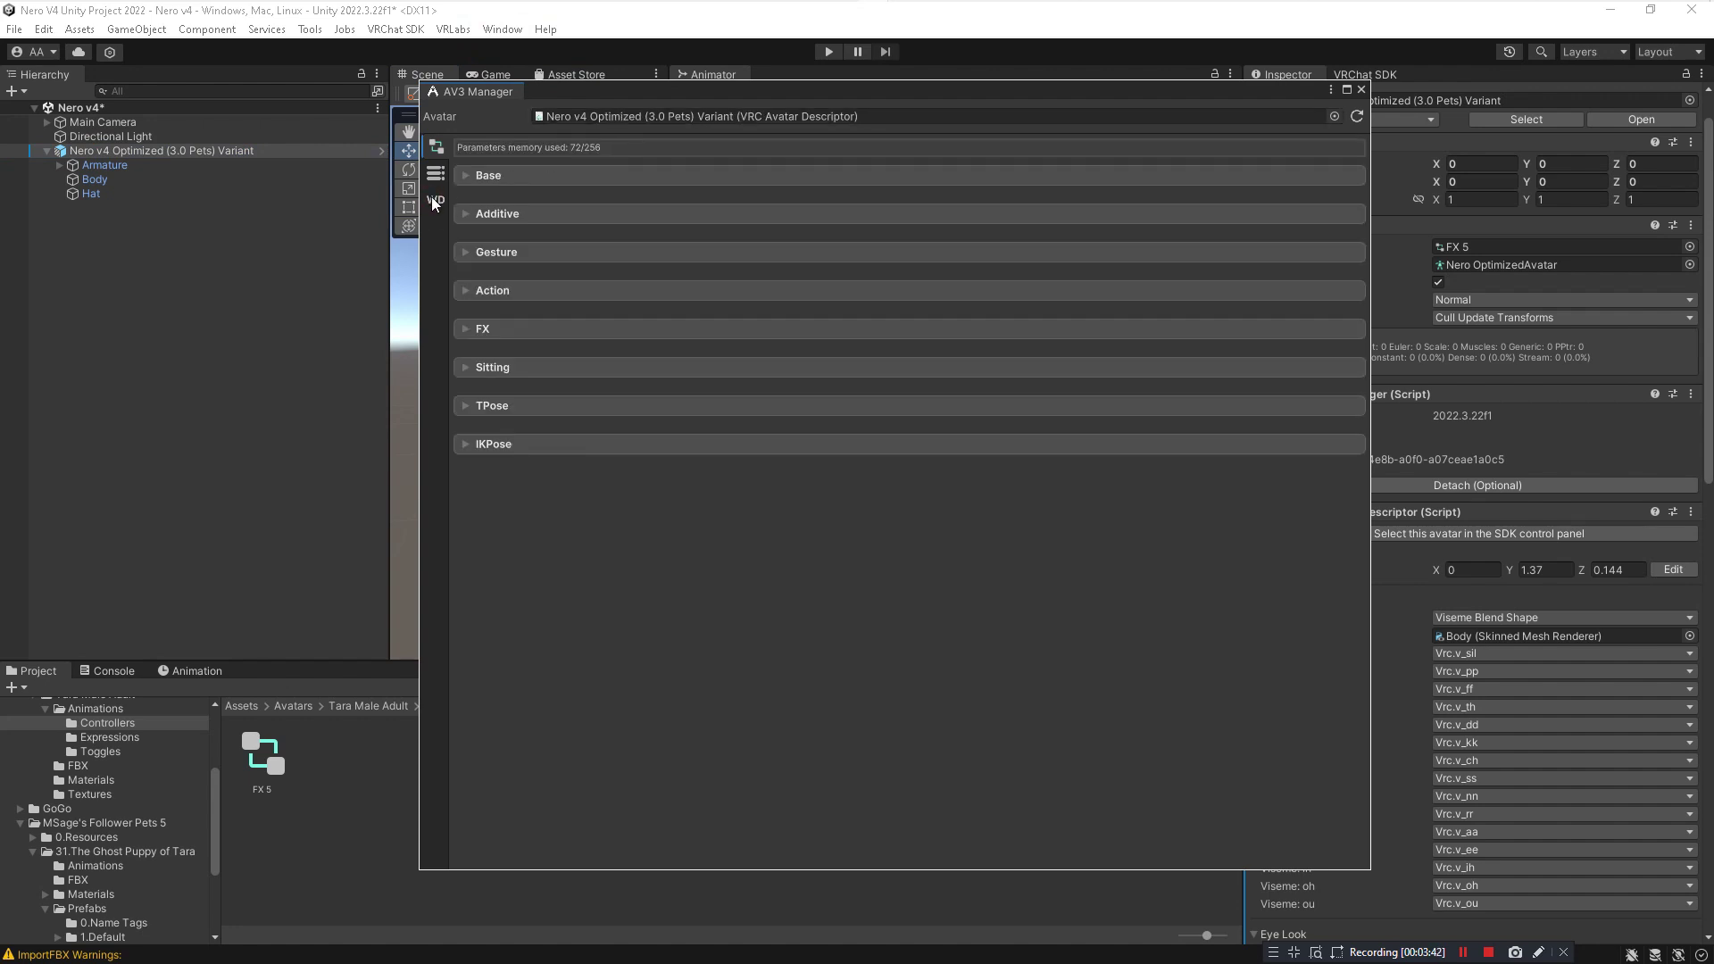
Check each state's Write Defaults in the WD tab, then close the AV3 Manager
{"action": "left_click", "coordinate": [431, 198]}
{"action": "scroll", "coordinate": [1076, 377], "scroll_direction": "down", "scroll_amount": 5}
{"action": "scroll", "coordinate": [1096, 348], "scroll_direction": "up", "scroll_amount": 5}
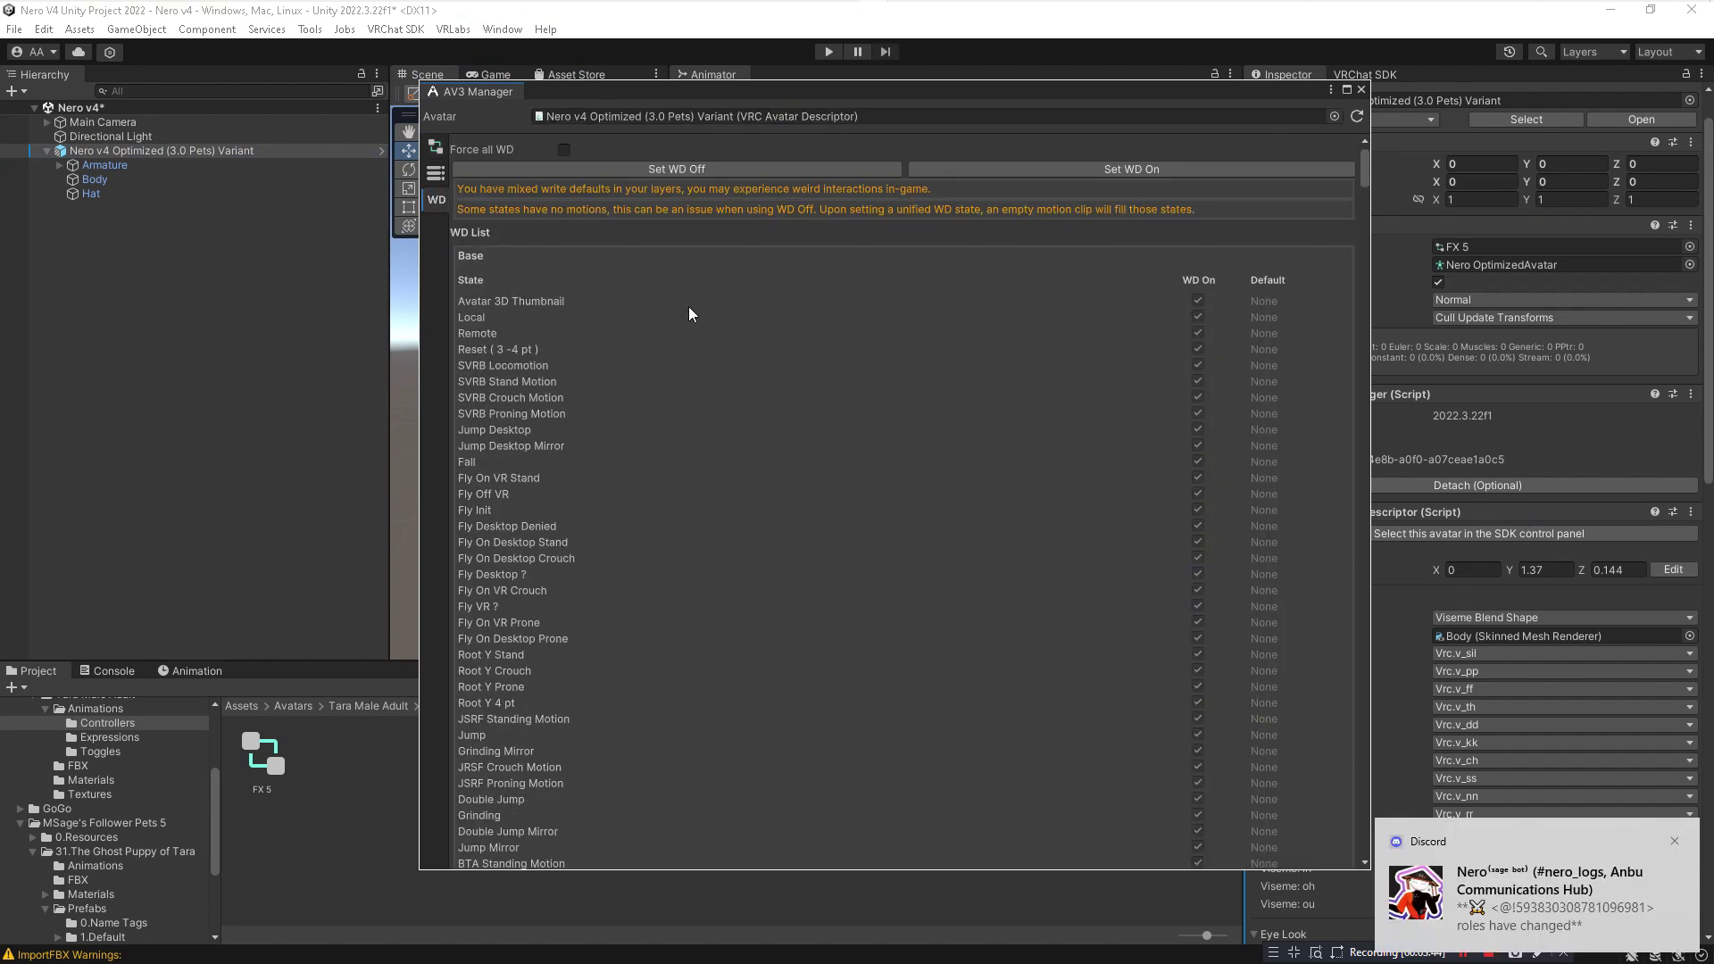
{"action": "scroll", "coordinate": [648, 400], "scroll_direction": "down", "scroll_amount": 20}
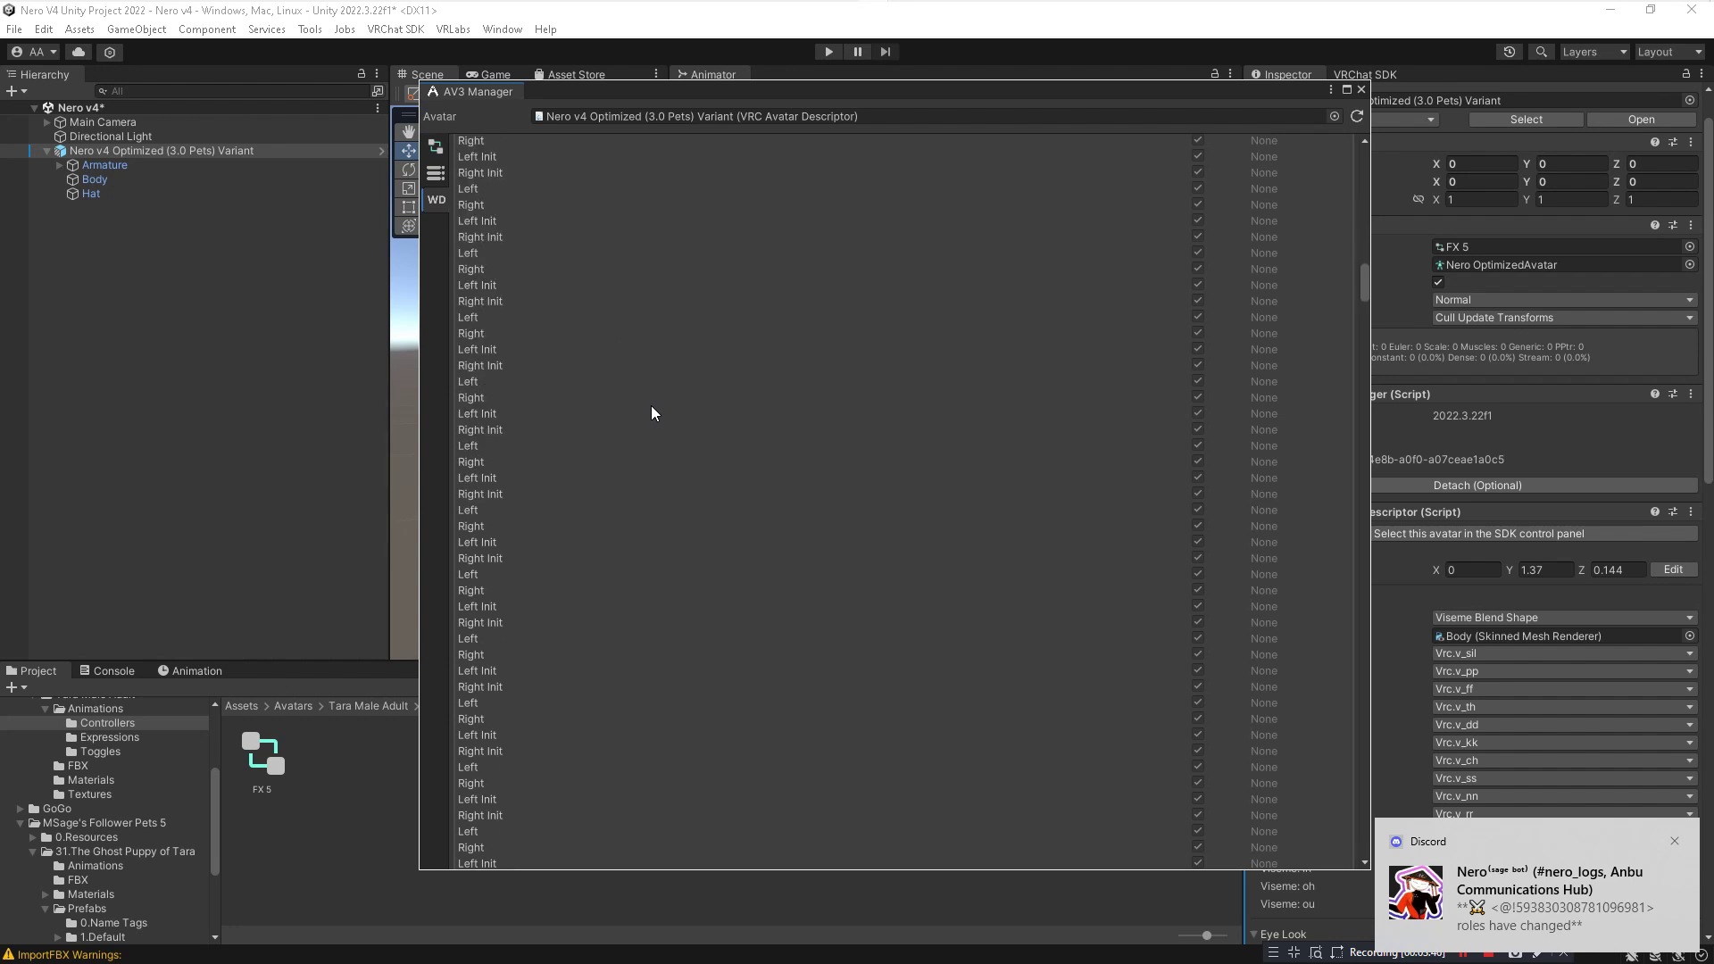
{"action": "left_click_drag", "start_coordinate": [1362, 348], "coordinate": [1352, 741]}
{"action": "scroll", "coordinate": [1298, 366], "scroll_direction": "down", "scroll_amount": 13}
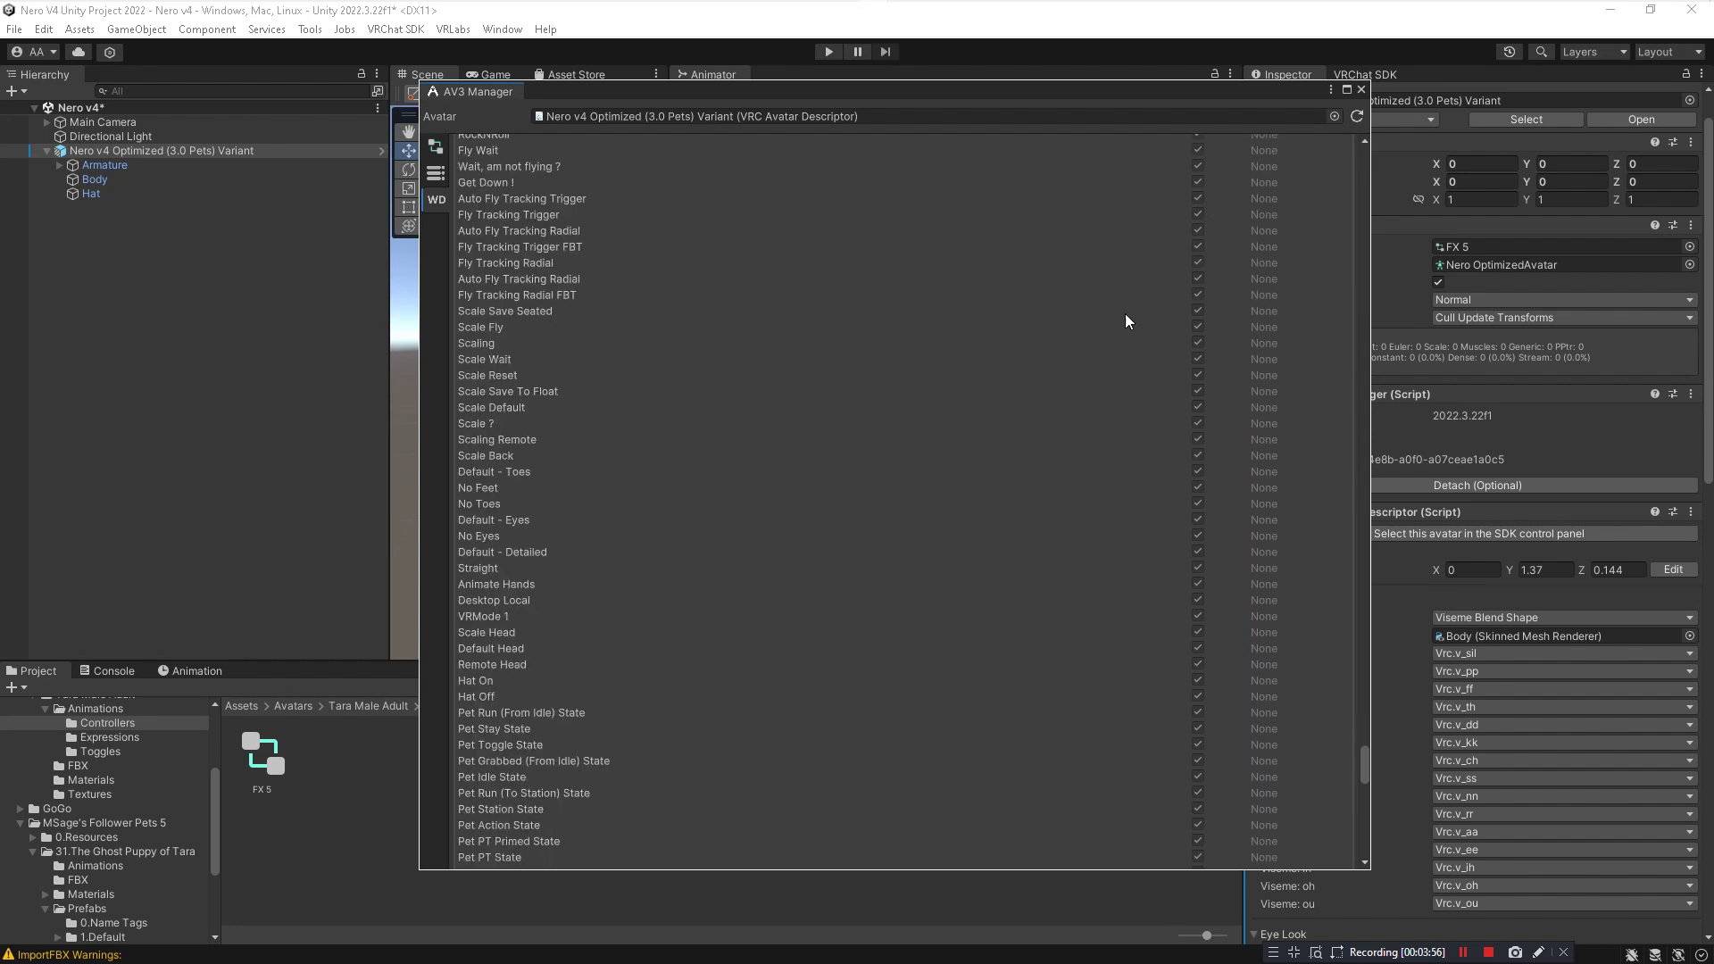
{"action": "left_click", "coordinate": [1360, 89]}
Review the avatar's Playable Layers and Expressions, then browse up to the Avatars folder
{"action": "scroll", "coordinate": [1382, 759], "scroll_direction": "down", "scroll_amount": 10}
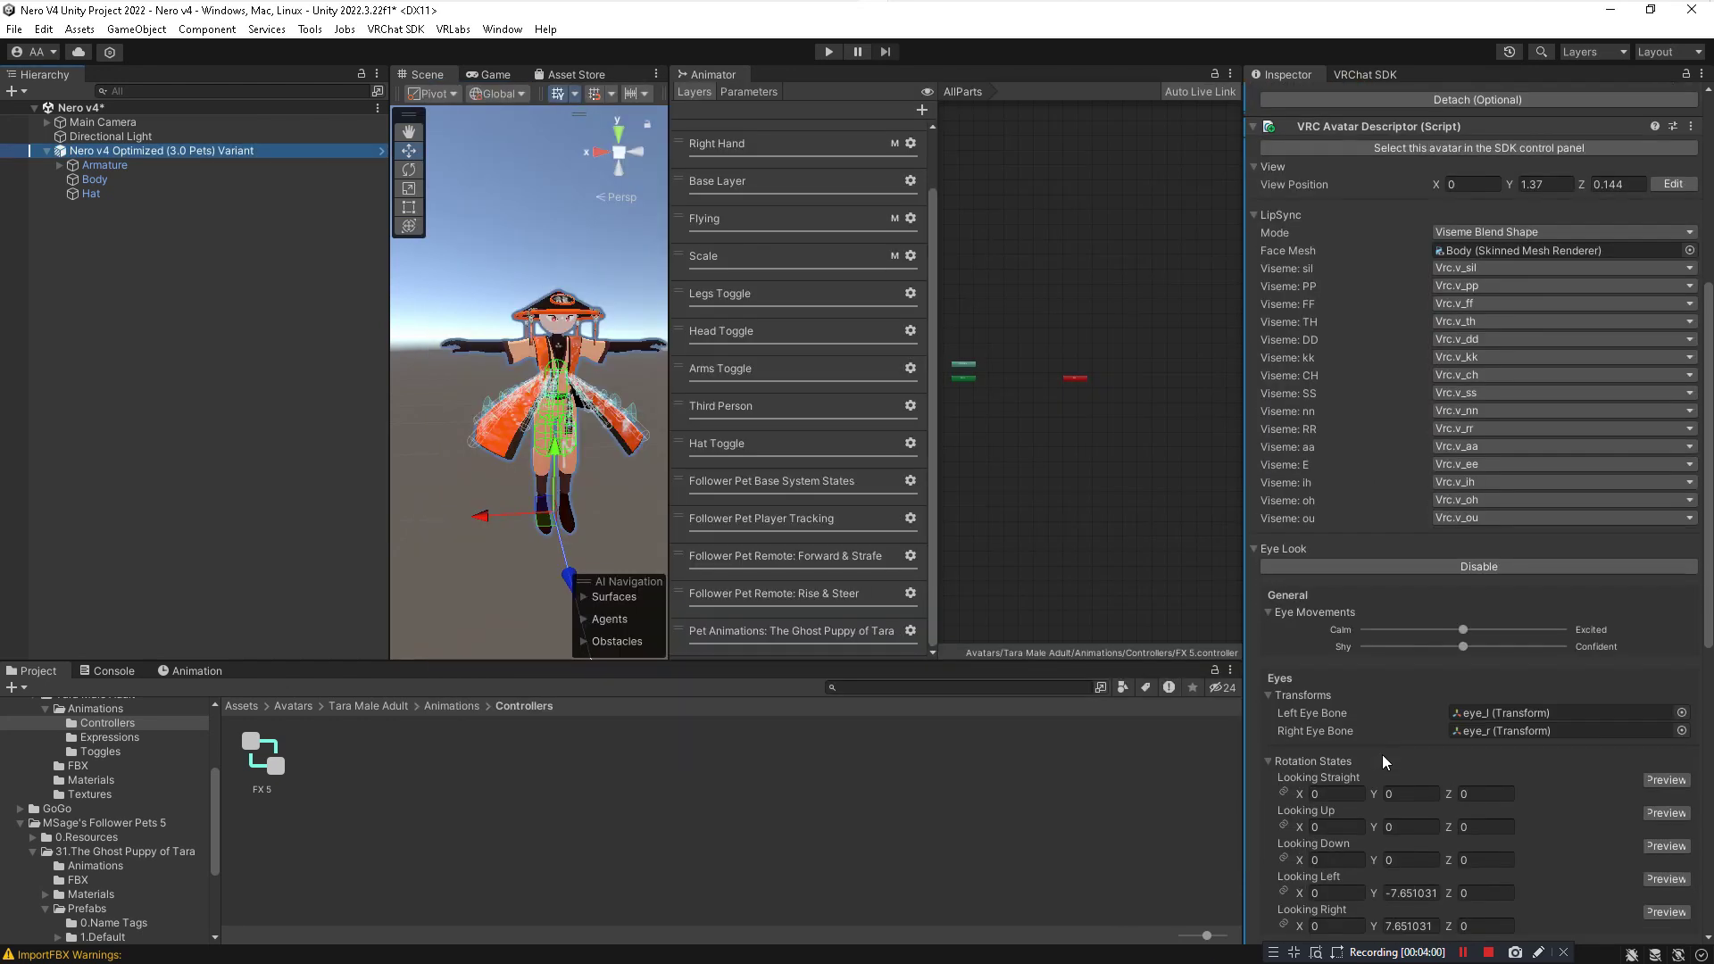
{"action": "scroll", "coordinate": [1383, 755], "scroll_direction": "down", "scroll_amount": 5}
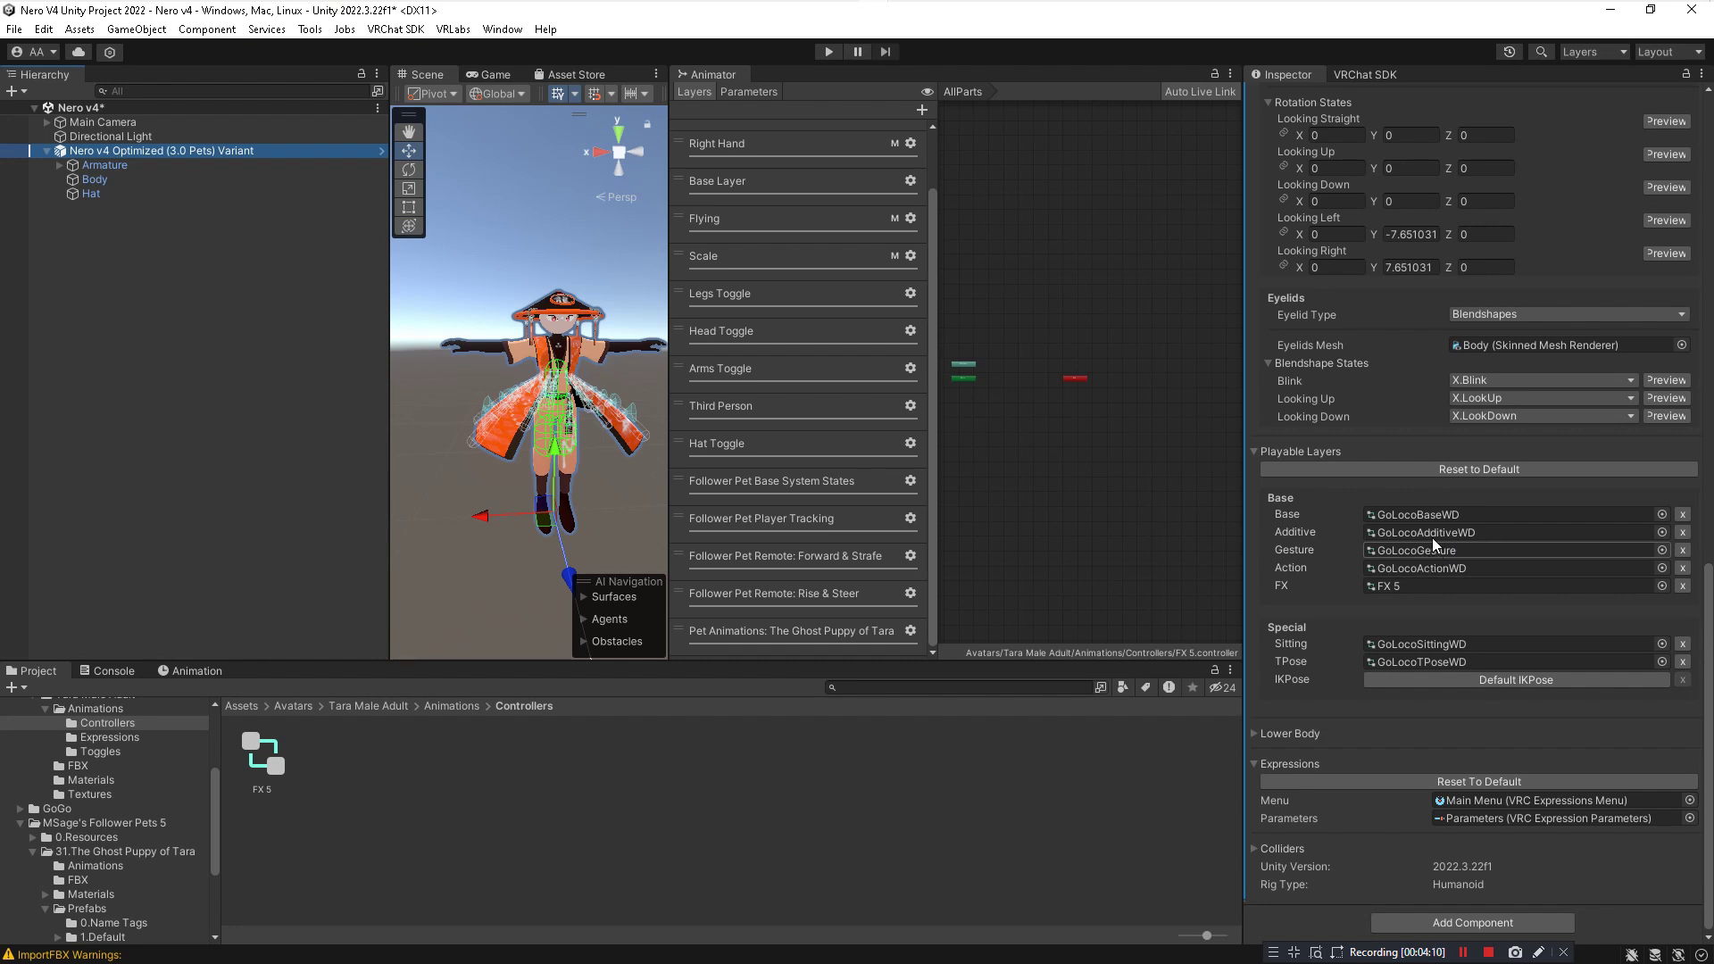
{"action": "left_click", "coordinate": [380, 706]}
{"action": "left_click", "coordinate": [293, 706]}
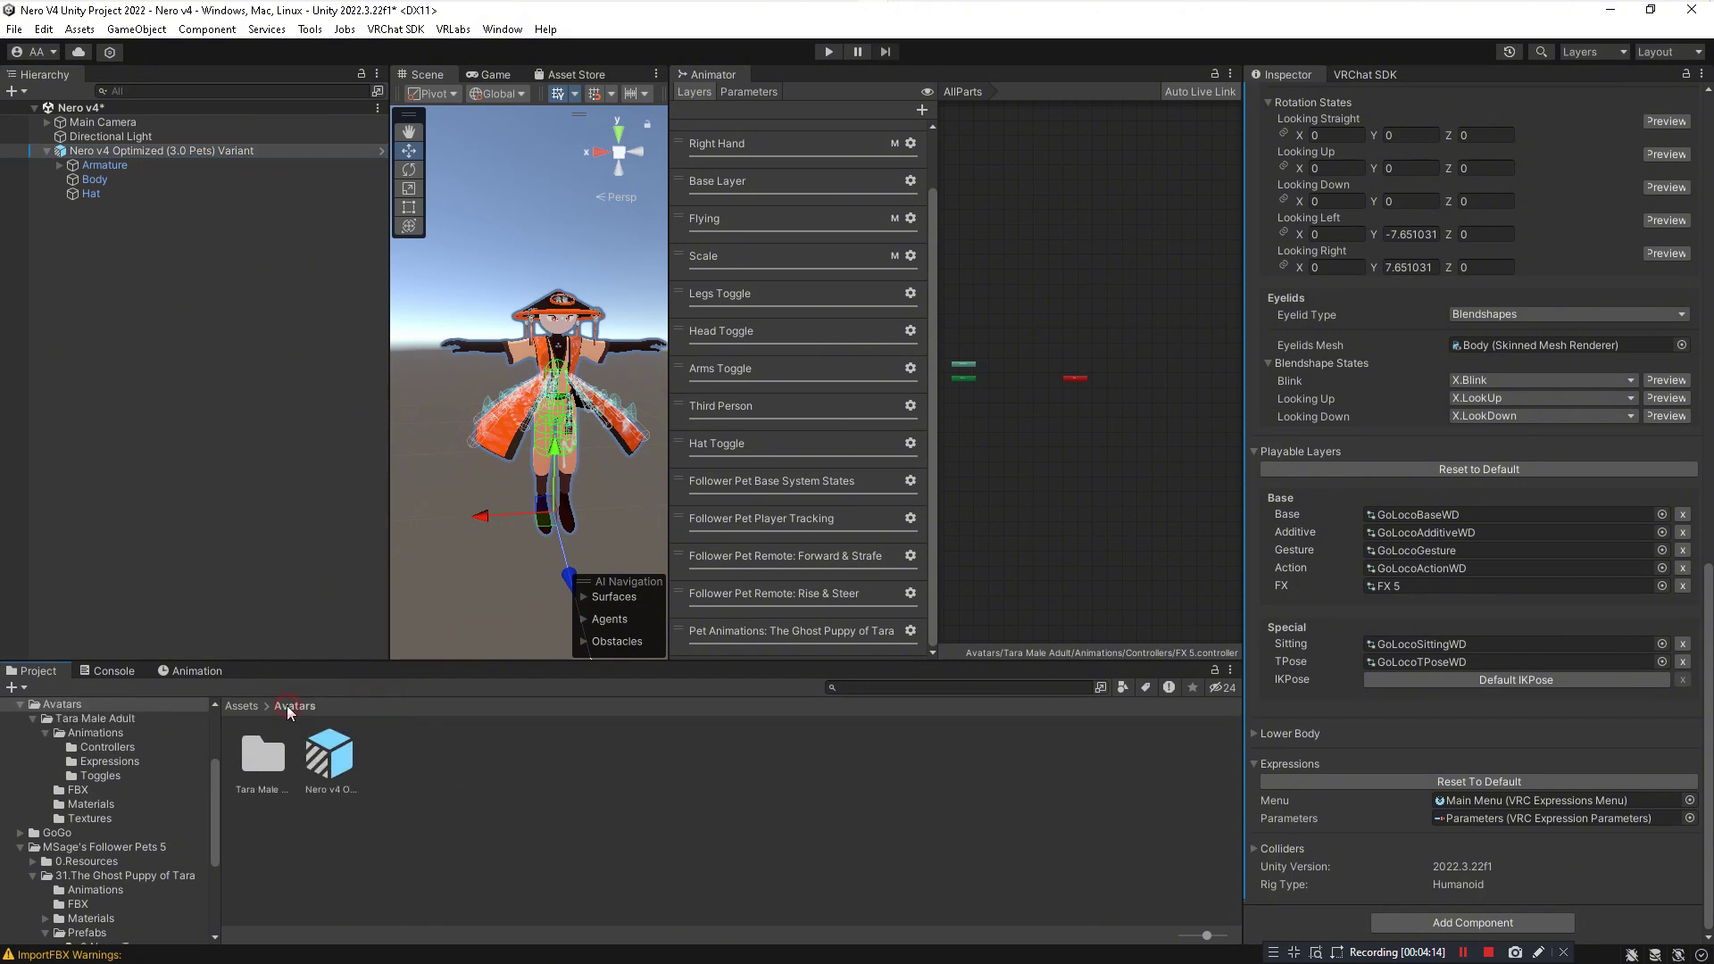
Add the Follower Pet prefab from 31.The Ghost Puppy of Tara's 2.Nightmare Prefabs folder to the scene
{"action": "left_click", "coordinate": [241, 706]}
{"action": "double_click", "coordinate": [399, 757]}
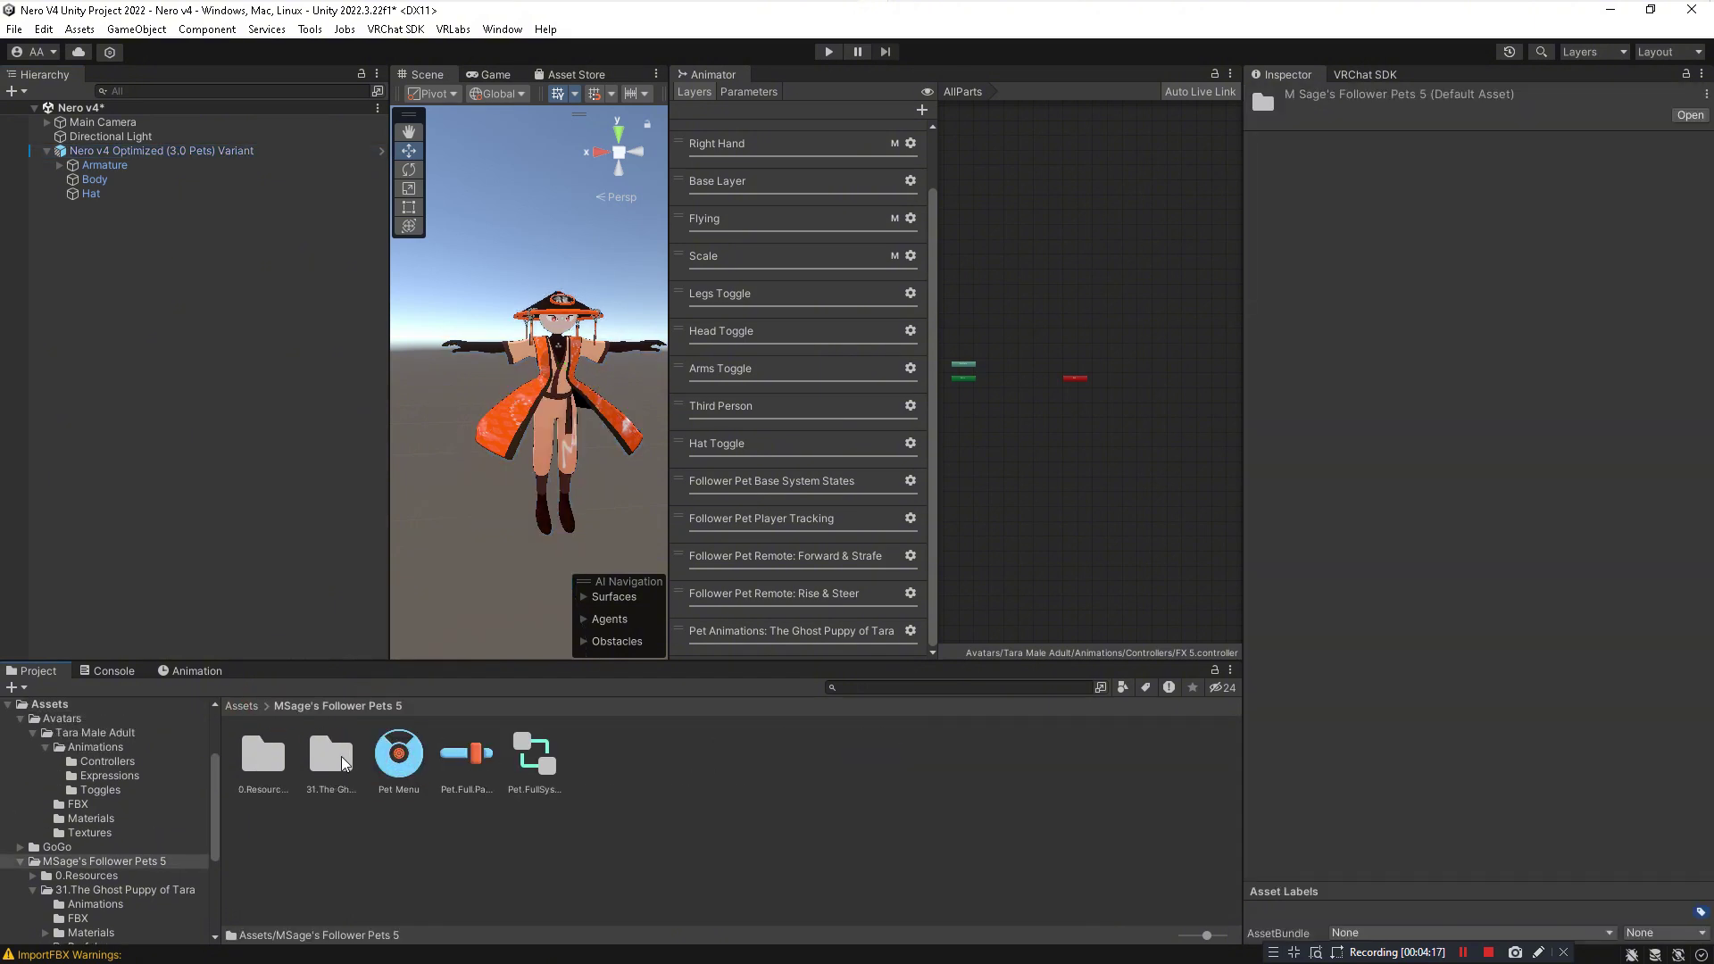
{"action": "double_click", "coordinate": [332, 758]}
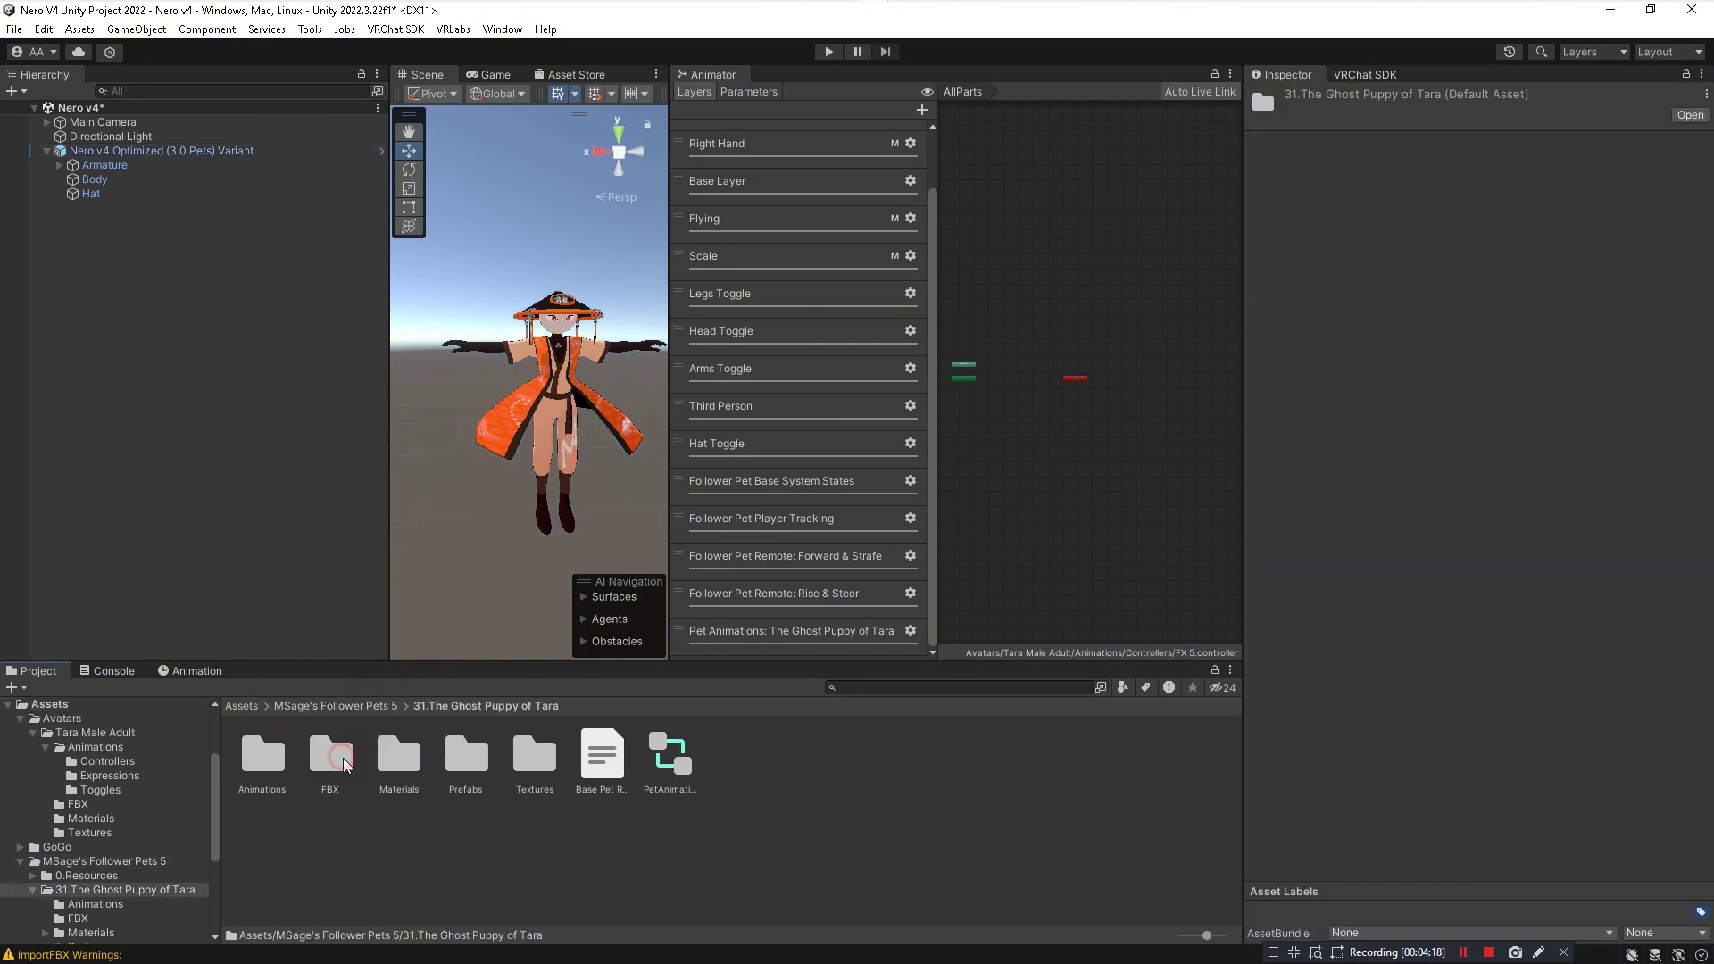
{"action": "double_click", "coordinate": [465, 759]}
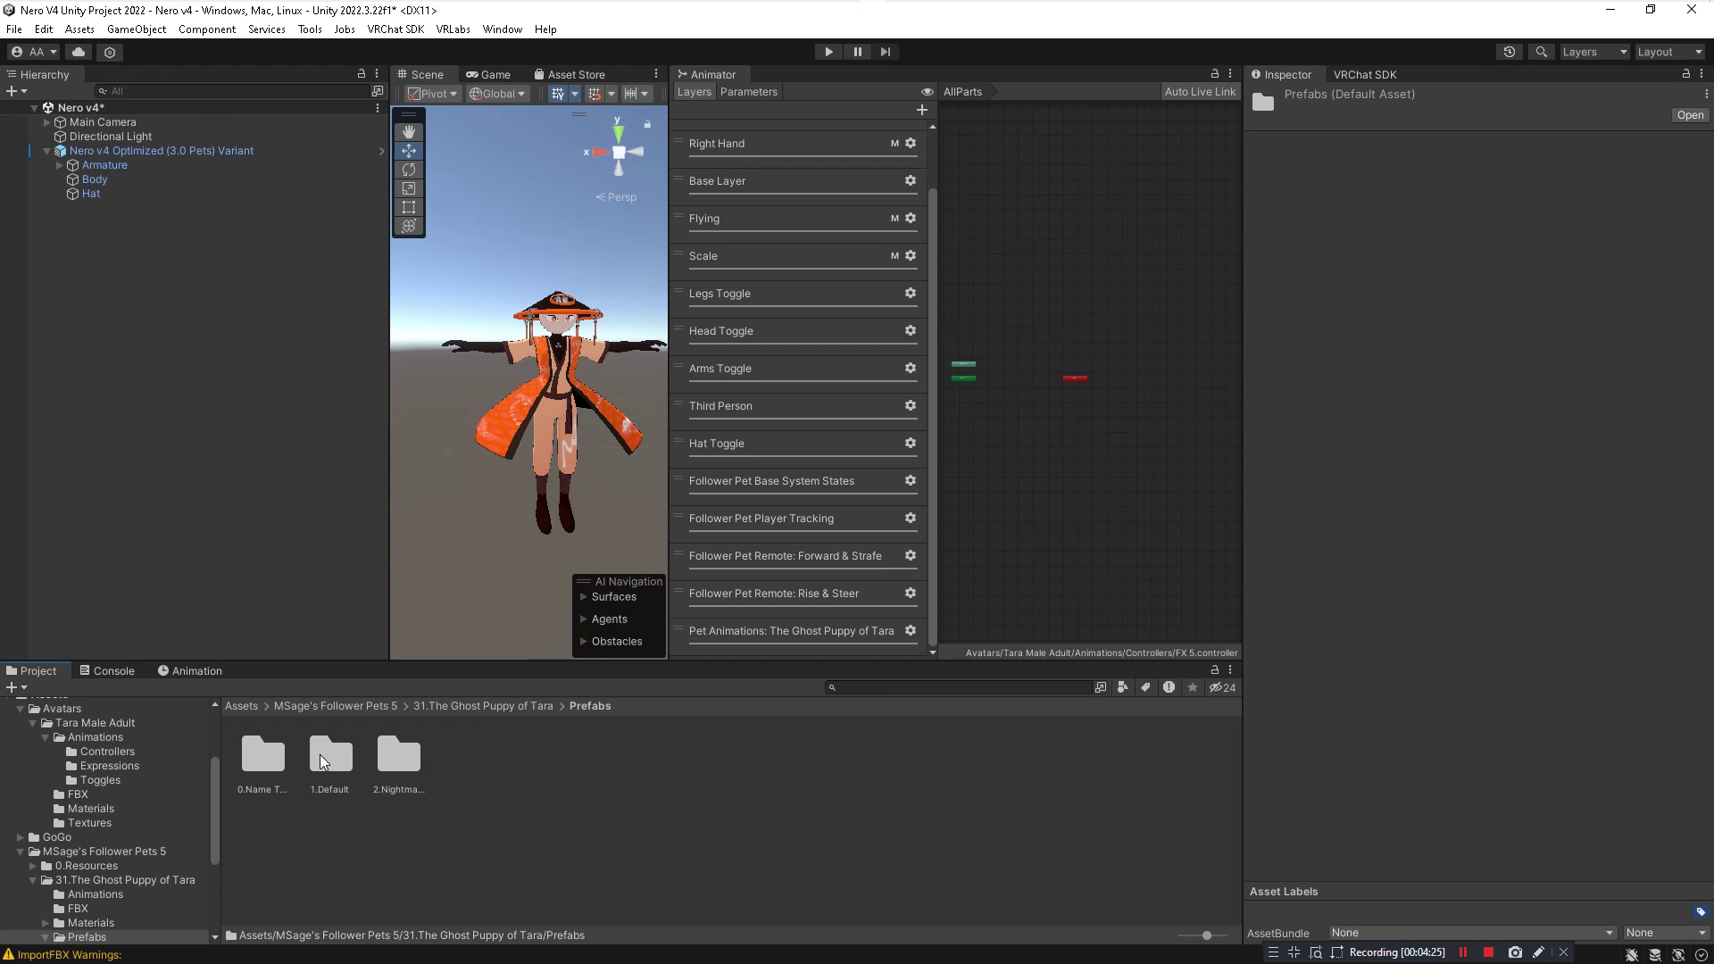
{"action": "double_click", "coordinate": [399, 757]}
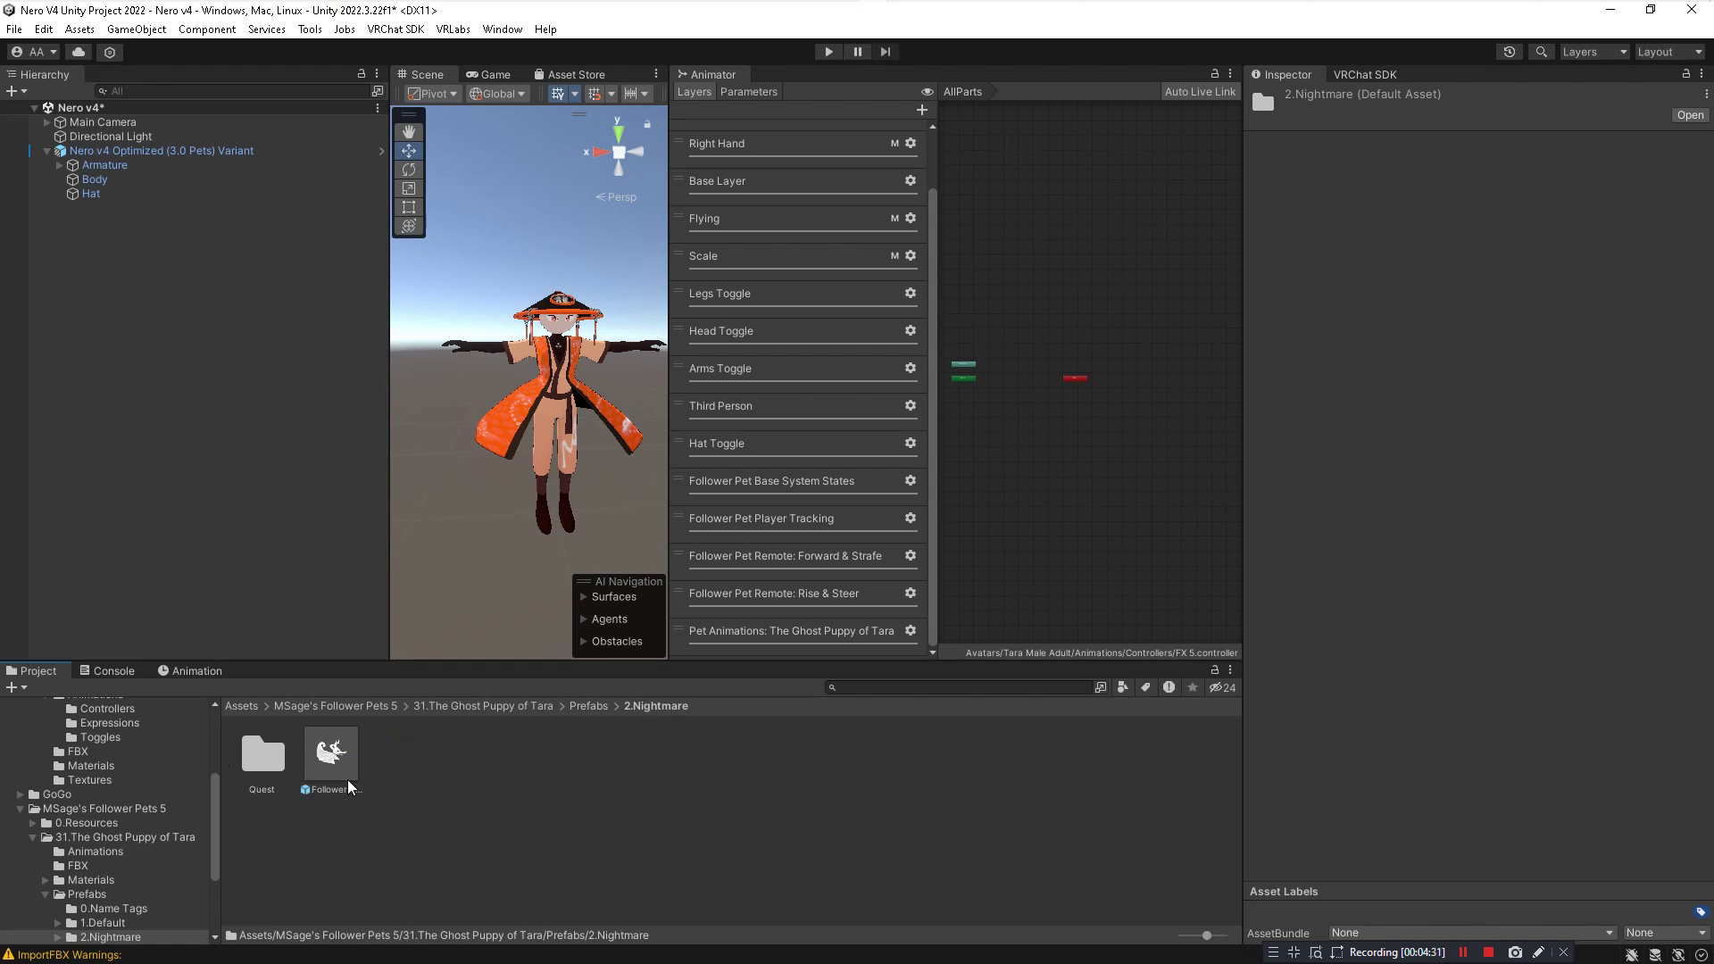
{"action": "left_click_drag", "start_coordinate": [337, 765], "coordinate": [159, 448]}
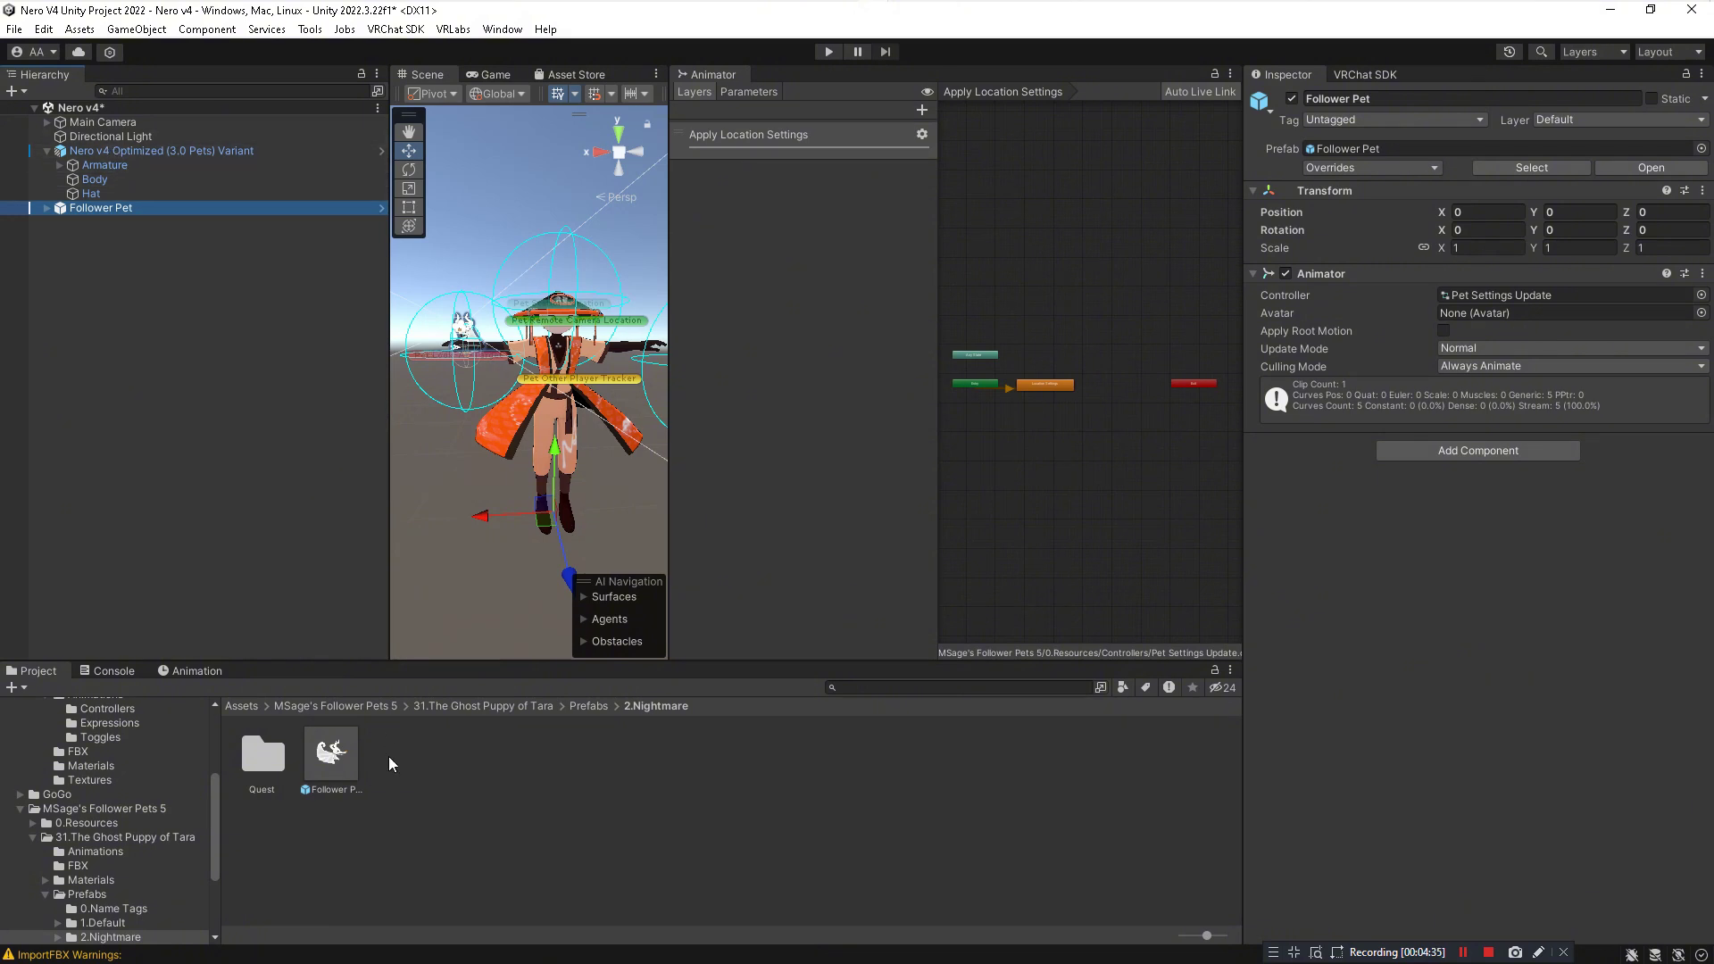
After checking the Quest prefab folder, parent Follower Pet under Nero v4 Optimized in the Hierarchy
{"action": "double_click", "coordinate": [268, 764]}
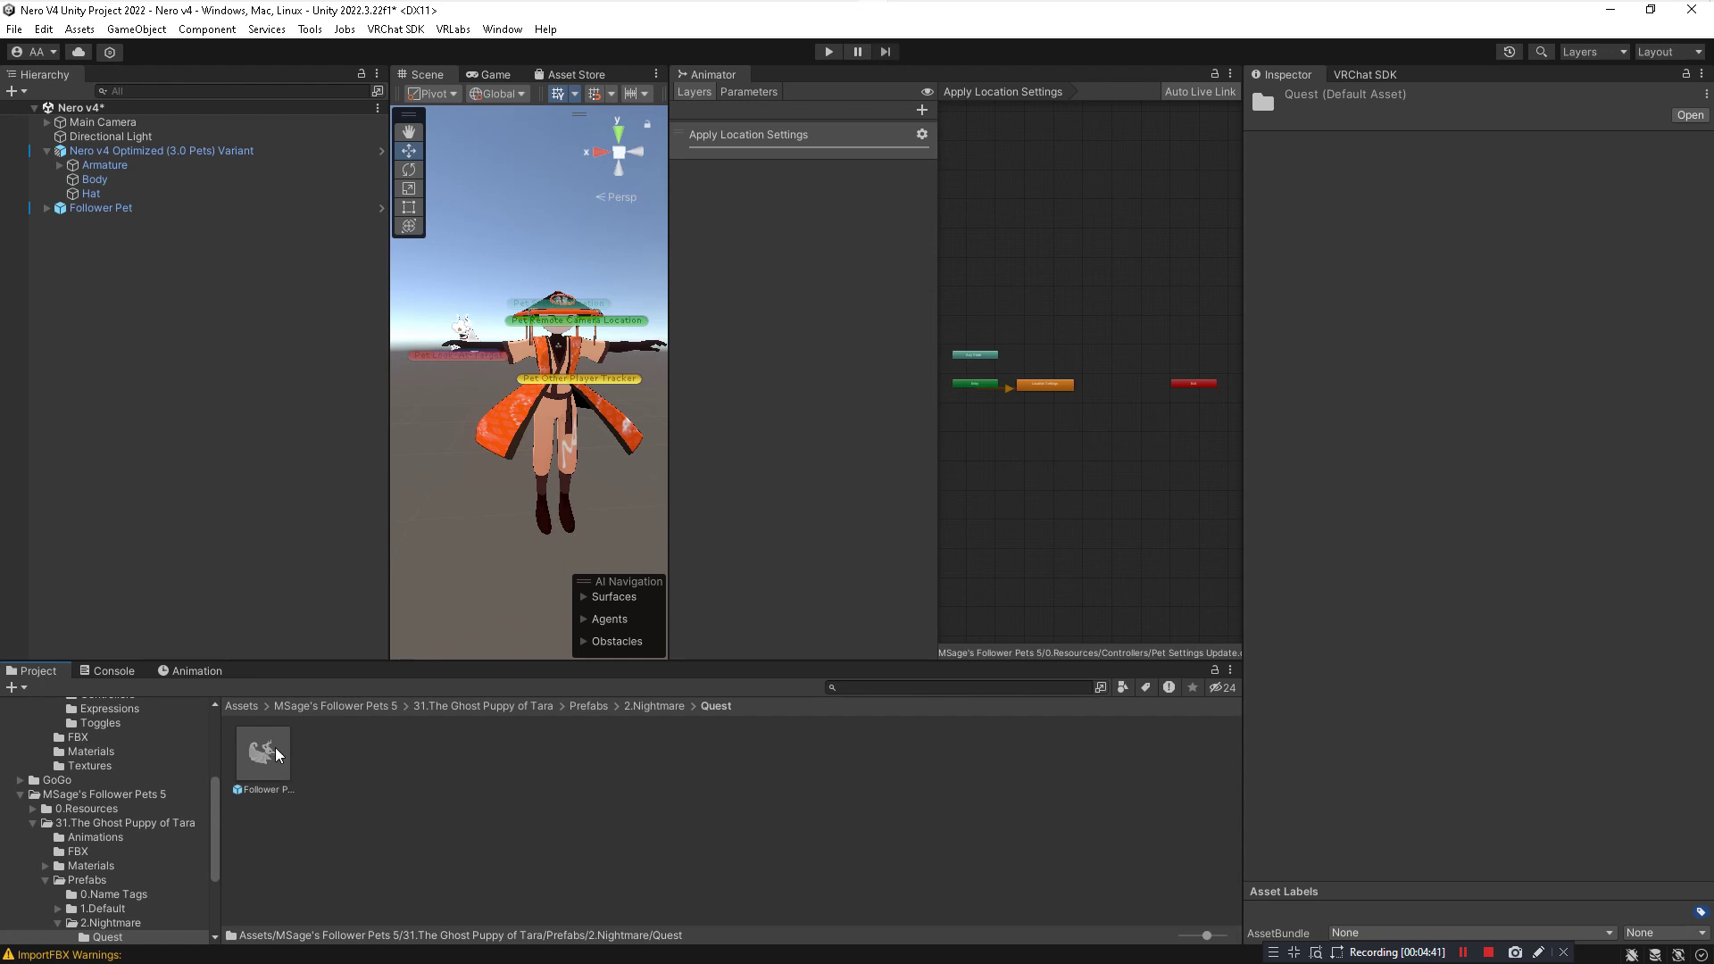
{"action": "left_click", "coordinate": [641, 707]}
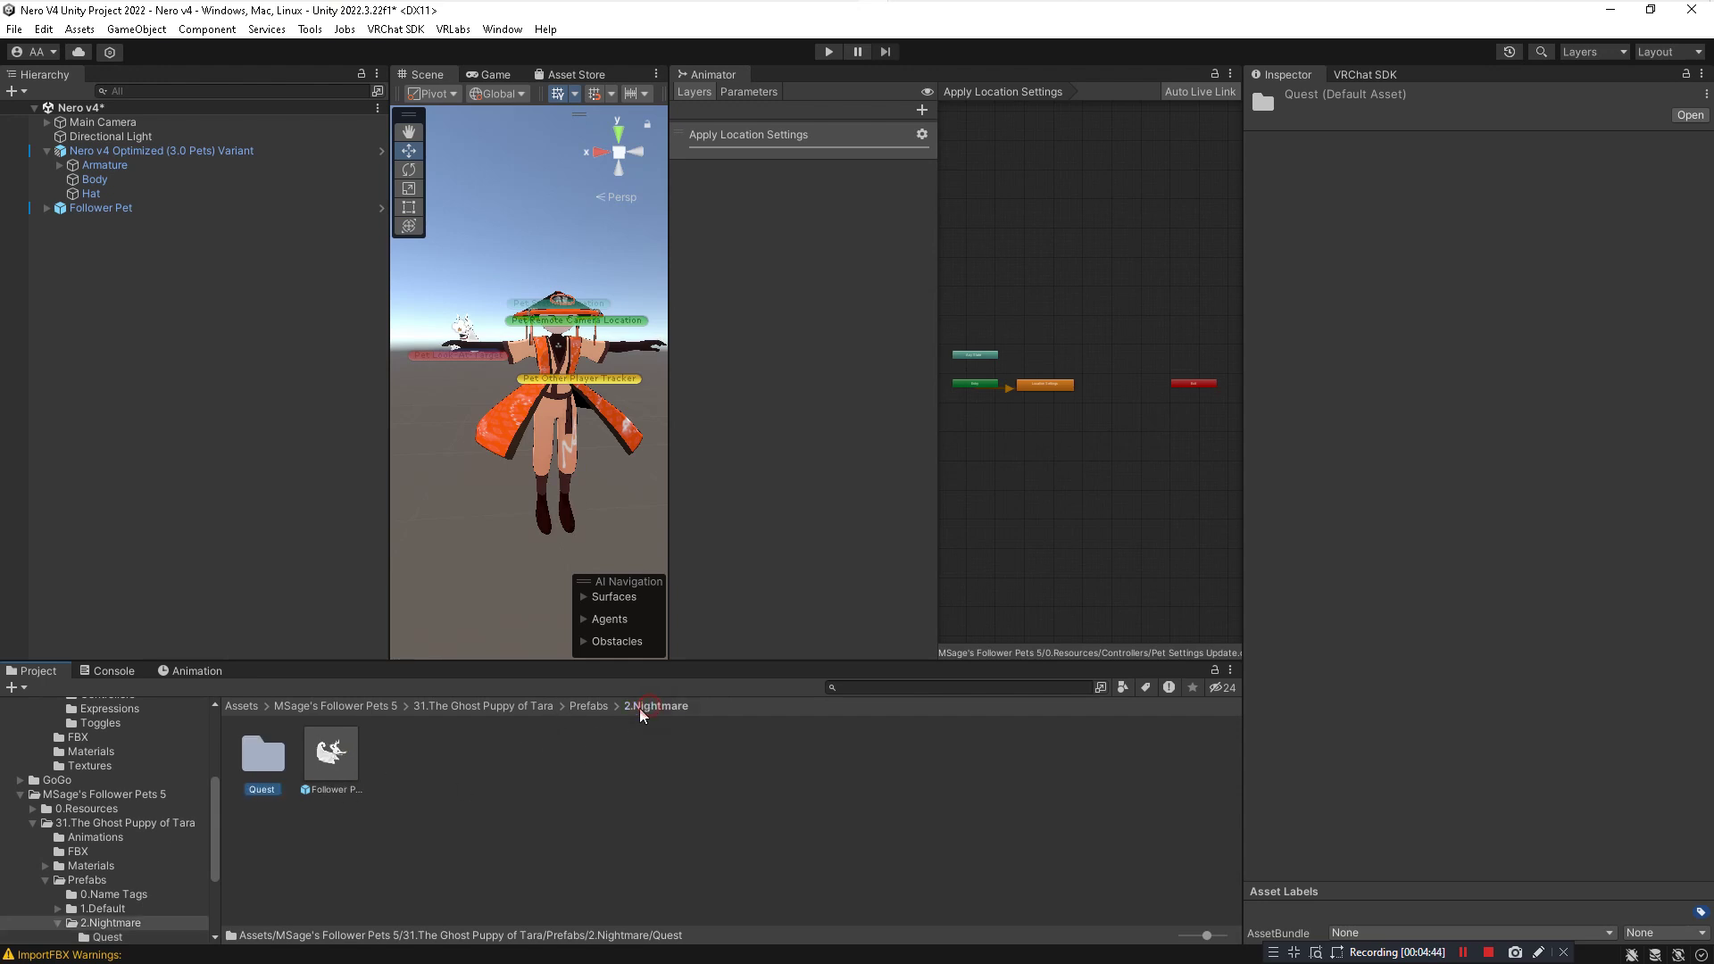
{"action": "left_click", "coordinate": [339, 773]}
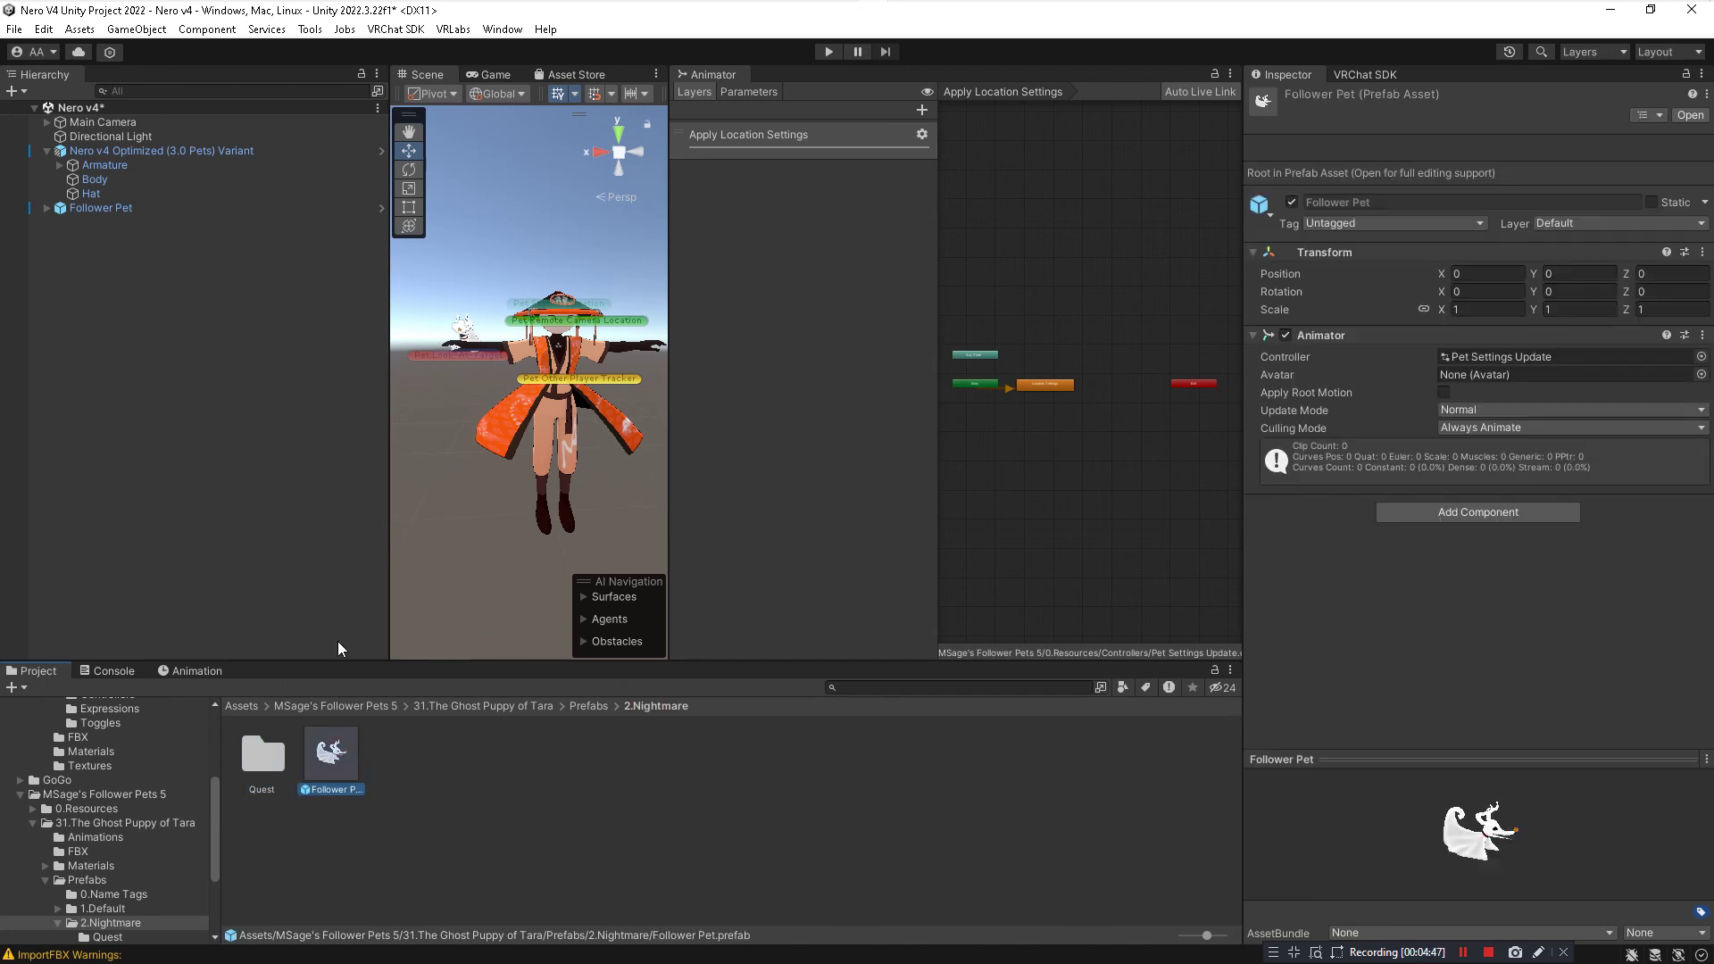
{"action": "left_click", "coordinate": [126, 259]}
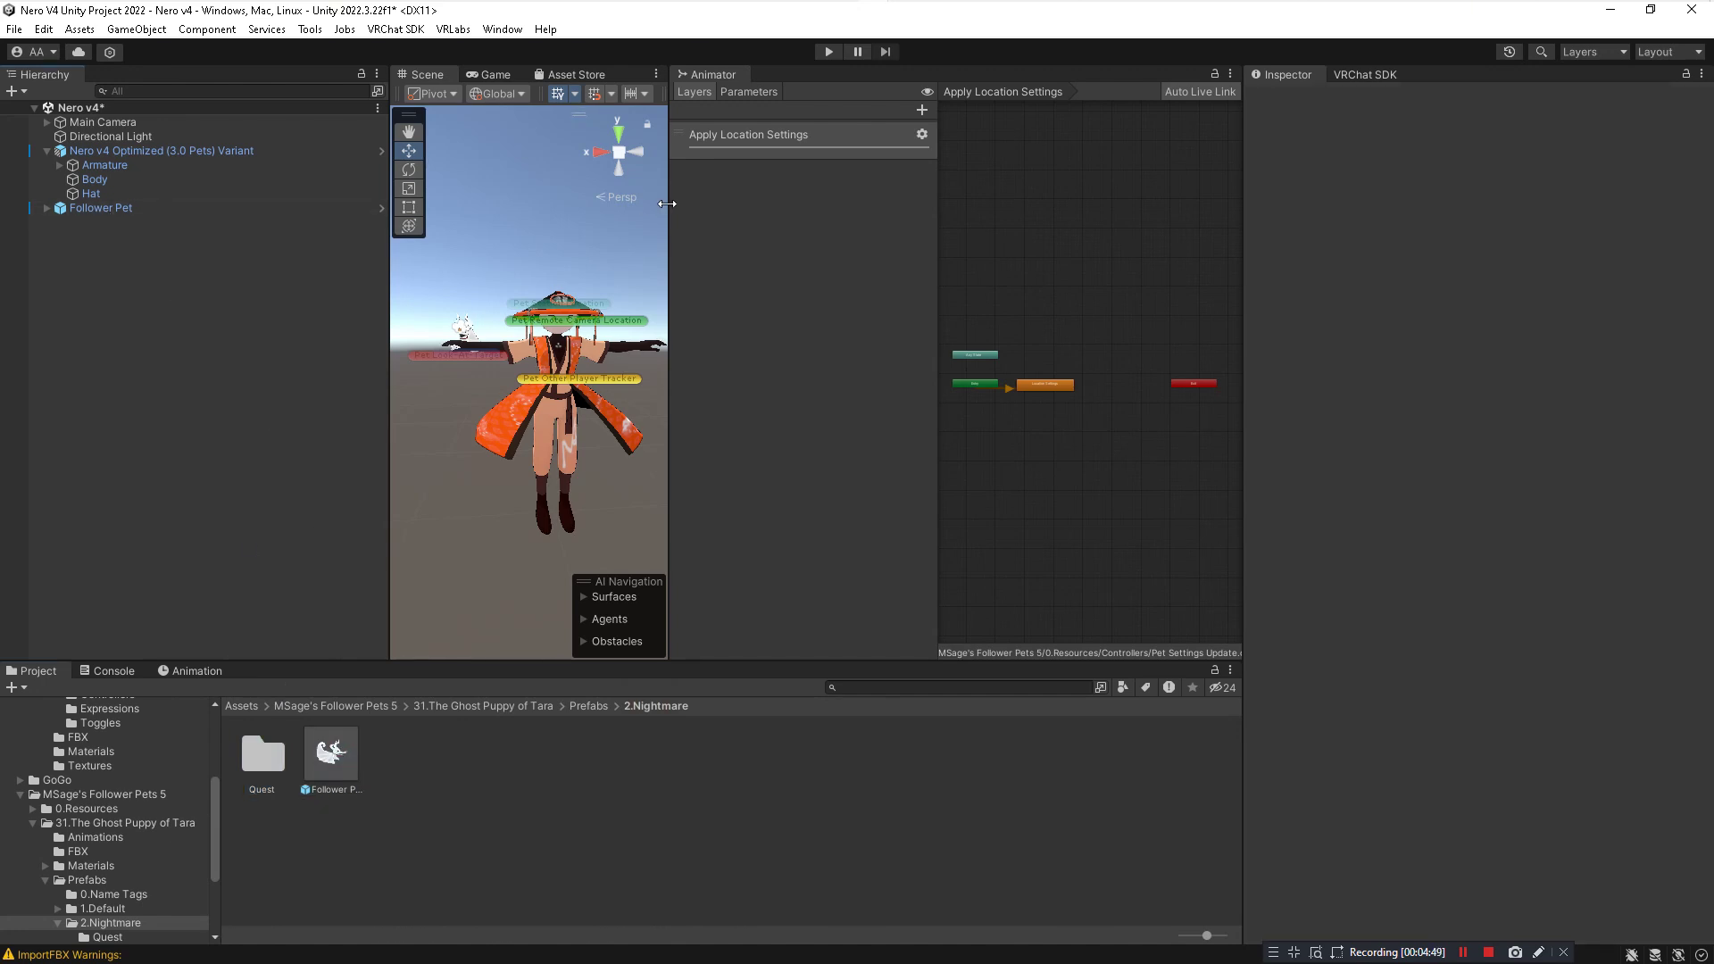
{"action": "left_click_drag", "start_coordinate": [109, 207], "coordinate": [115, 150]}
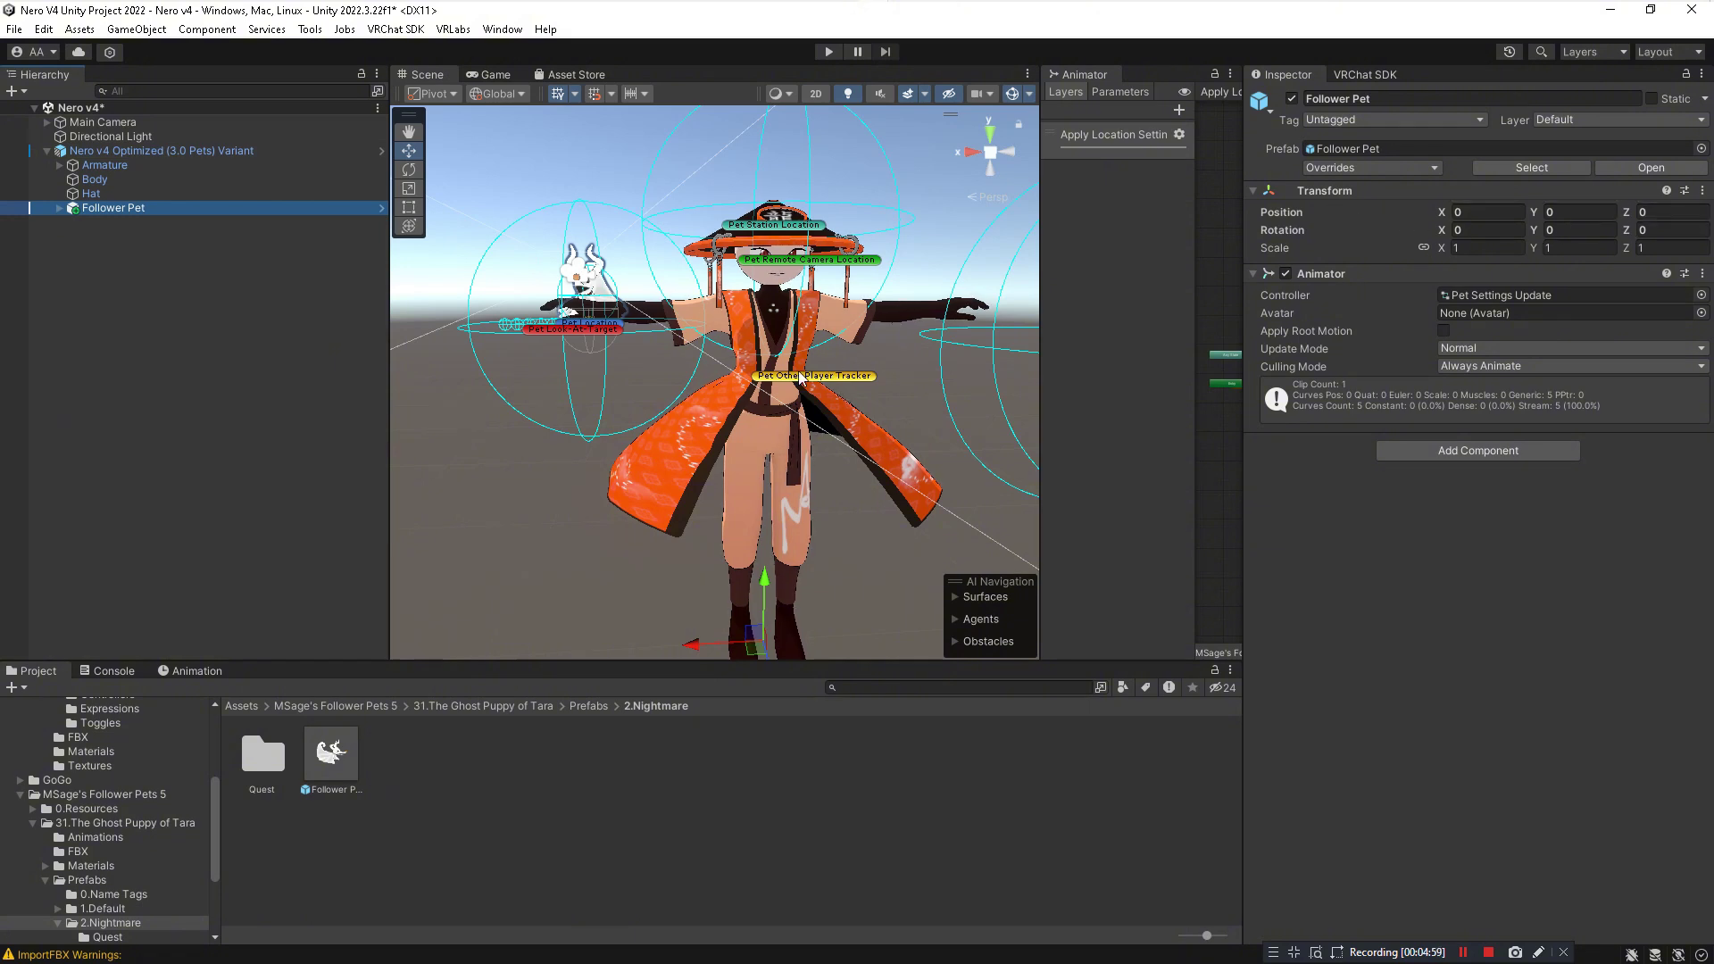
Move the Pet Location object under Pet Settings beside the avatar's shoulder
{"action": "left_click_drag", "start_coordinate": [759, 375], "coordinate": [678, 357], "text": "alt"}
{"action": "left_click", "coordinate": [58, 208]}
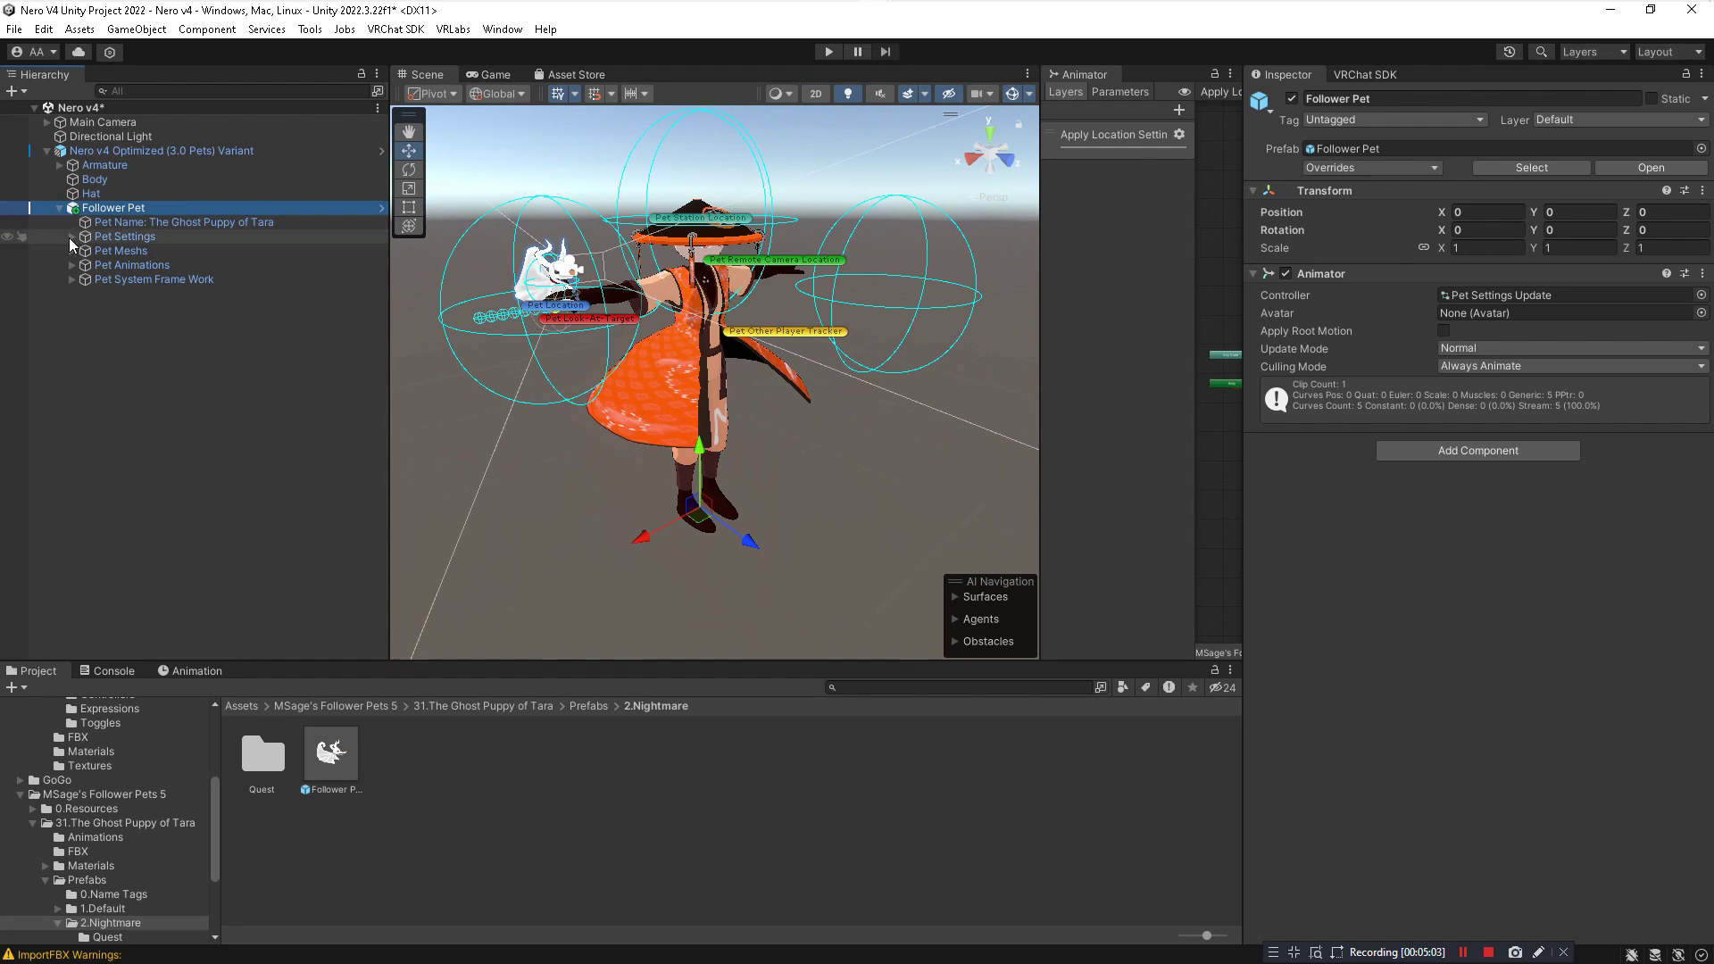
{"action": "left_click", "coordinate": [72, 238]}
{"action": "left_click", "coordinate": [125, 250]}
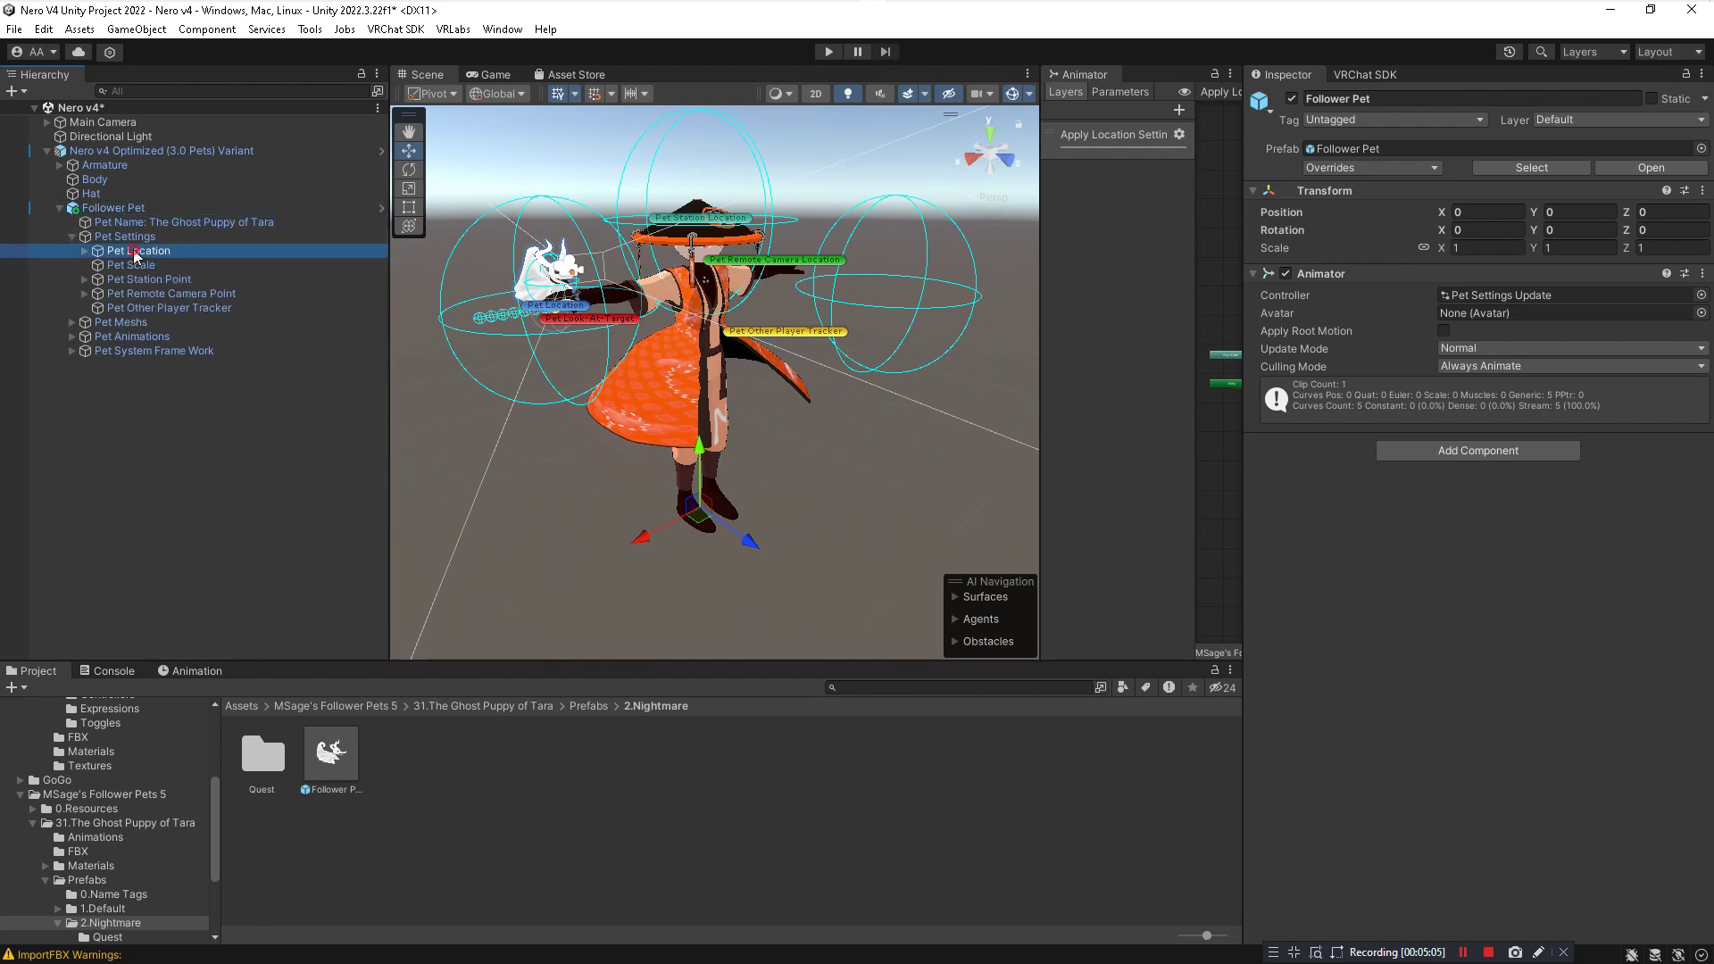
{"action": "left_click_drag", "start_coordinate": [528, 314], "coordinate": [739, 459], "text": "alt"}
{"action": "key", "text": "w"}
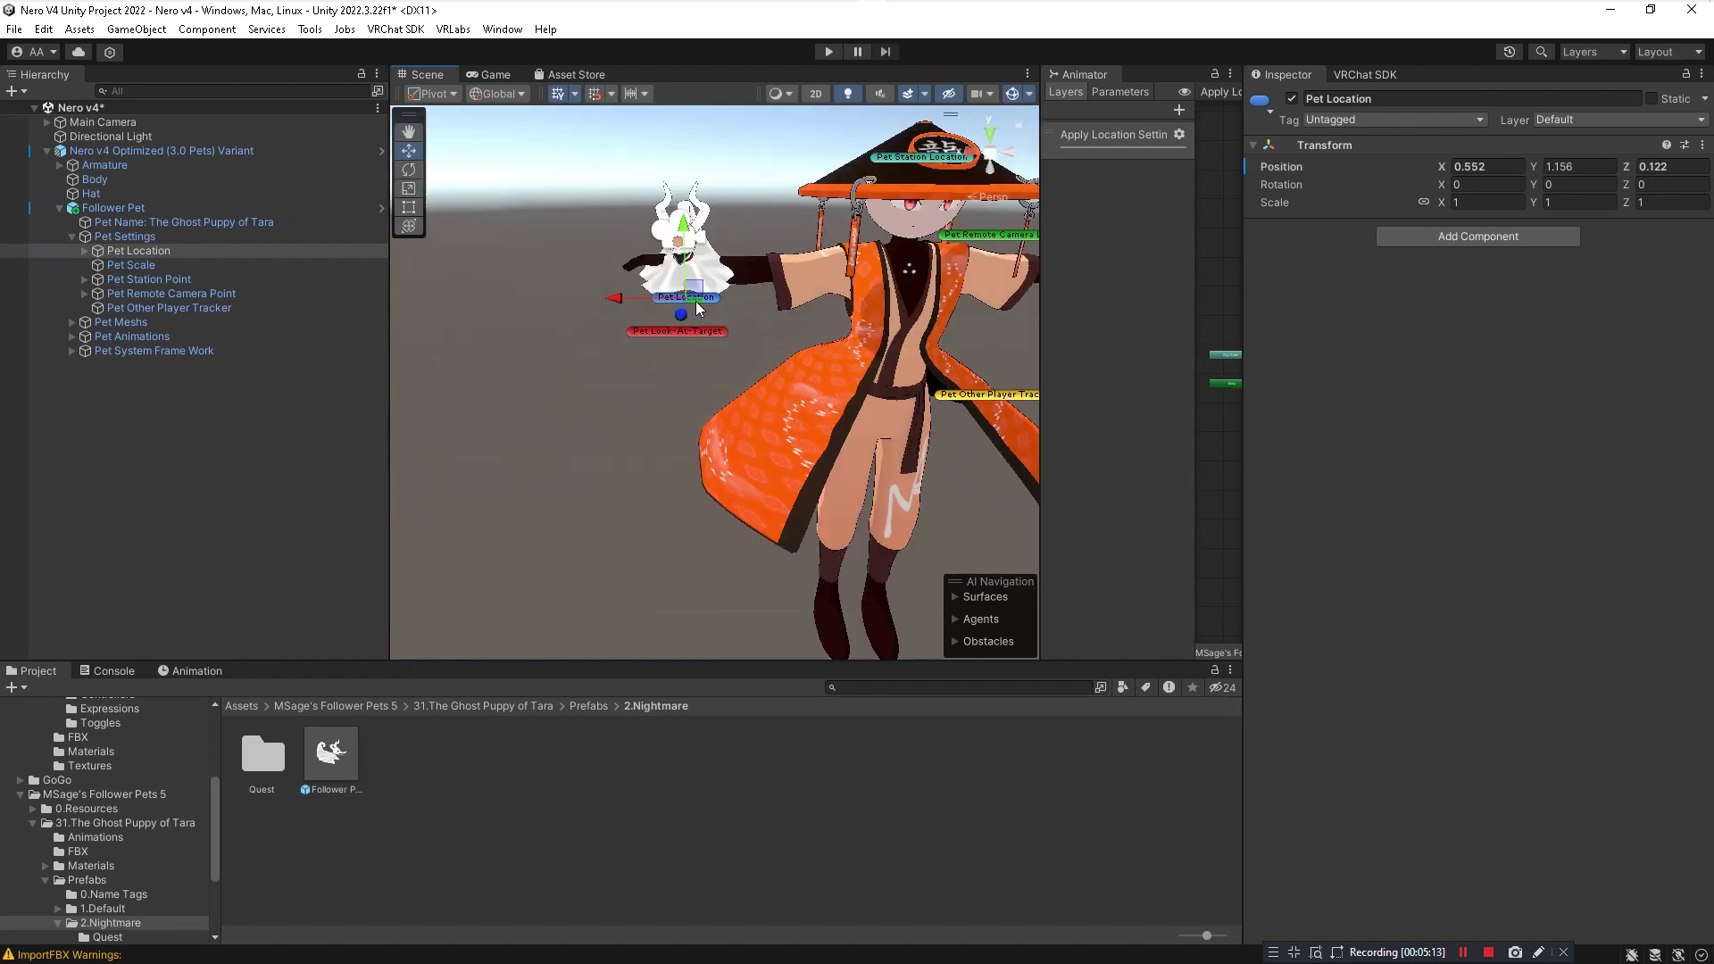
{"action": "left_click_drag", "start_coordinate": [679, 339], "coordinate": [693, 357], "text": "alt"}
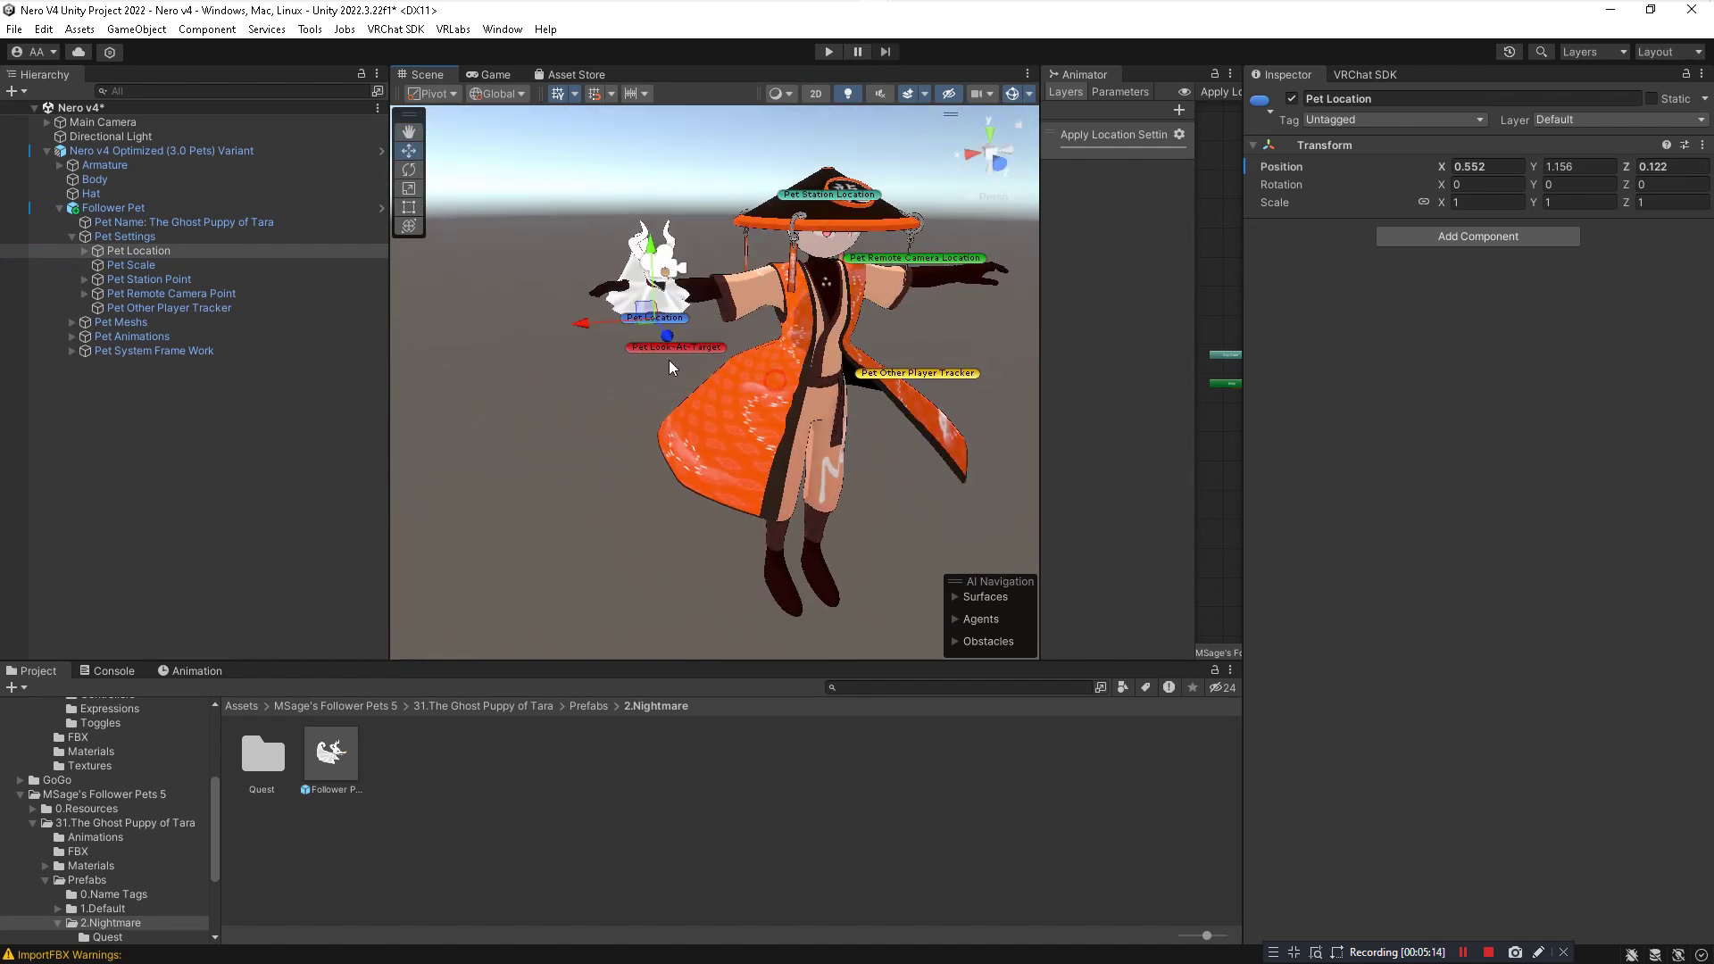
Rescale the Pet Scale object to about 0.69 on all three axes
{"action": "left_click", "coordinate": [117, 211]}
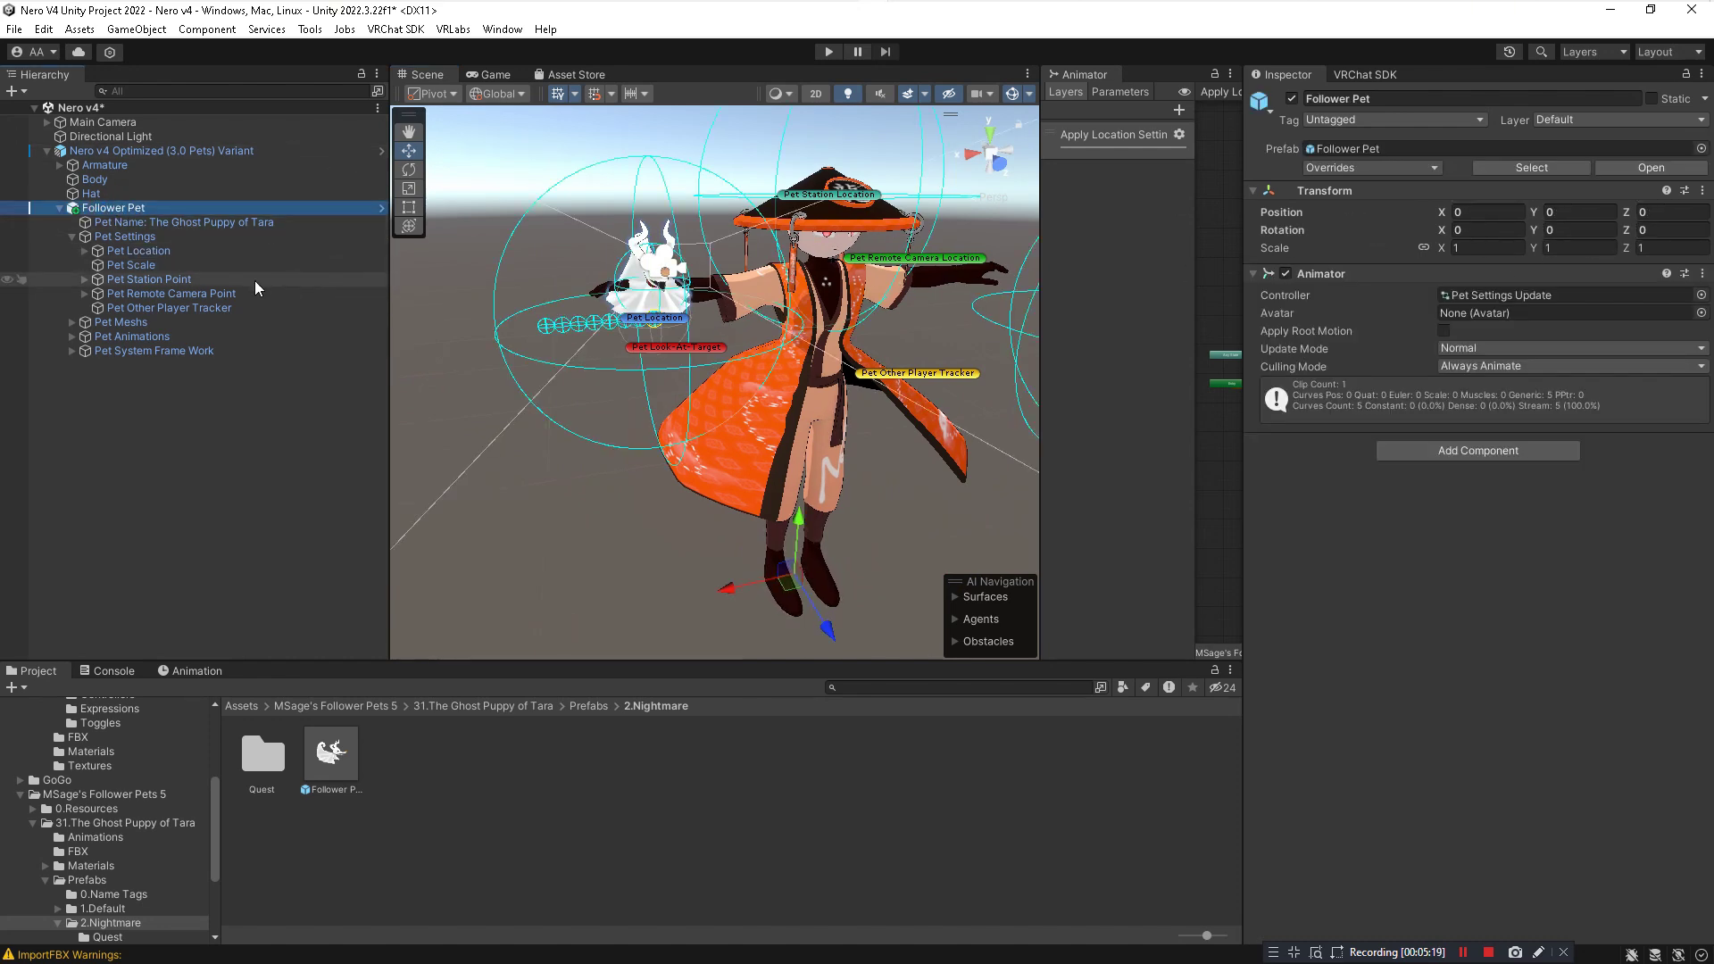
{"action": "left_click", "coordinate": [134, 262]}
{"action": "left_click", "coordinate": [409, 188]}
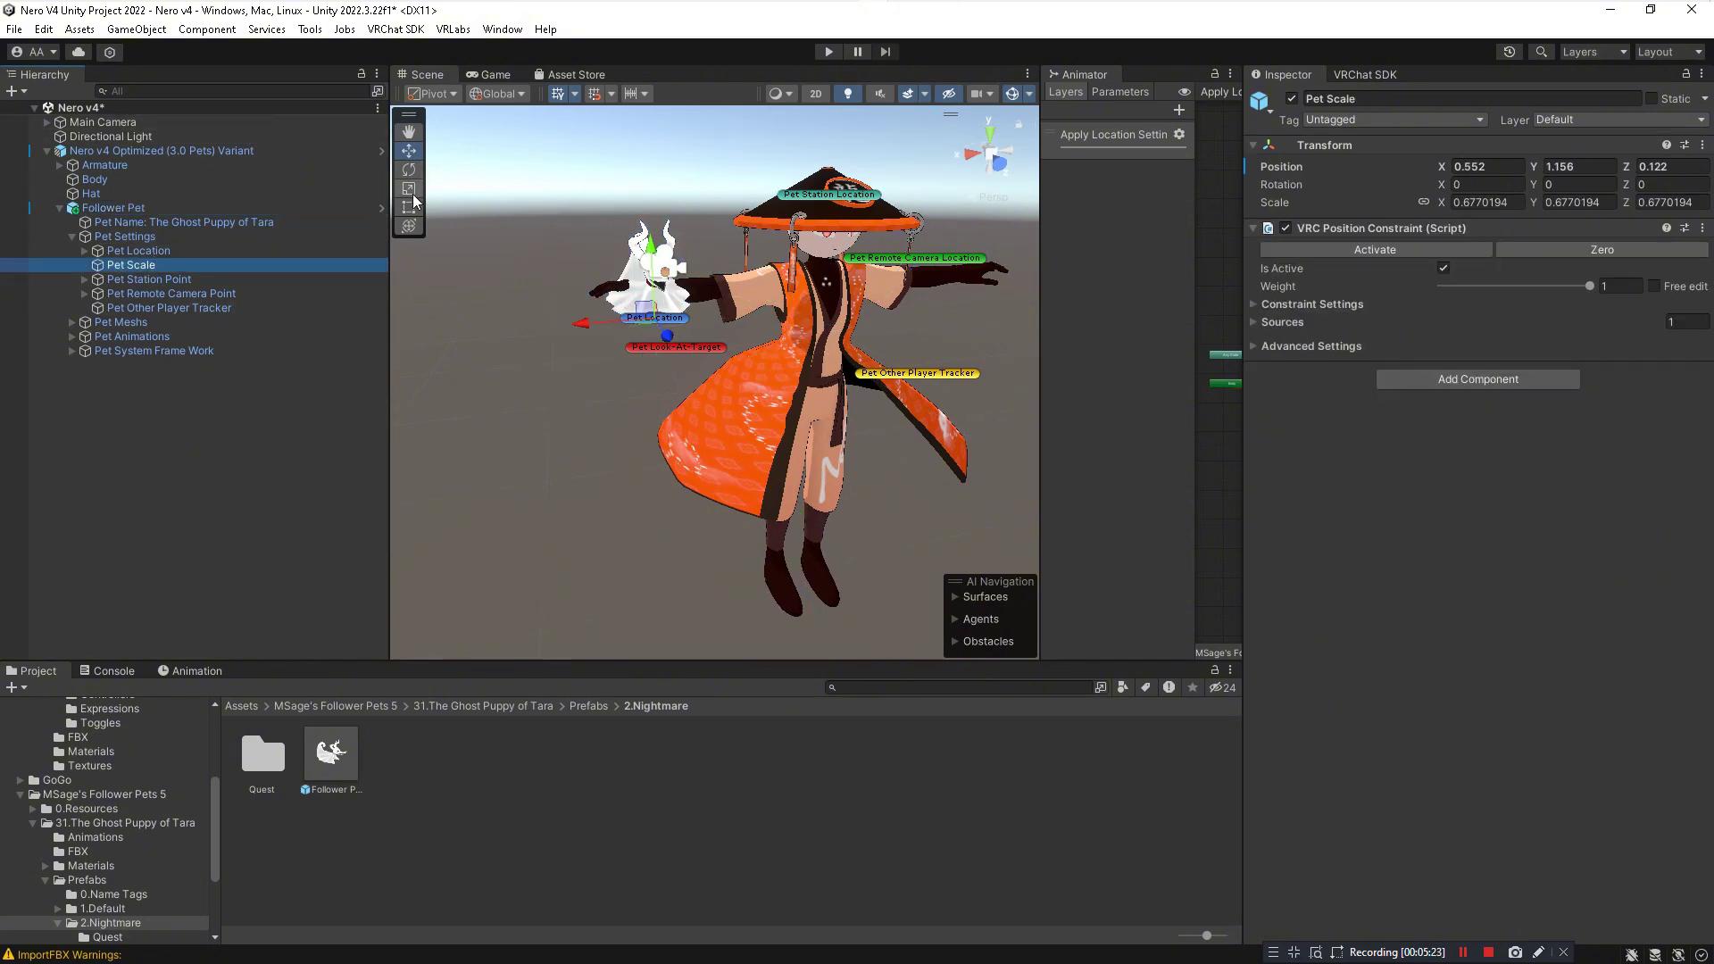
{"action": "left_click_drag", "start_coordinate": [615, 344], "coordinate": [675, 284], "text": "alt"}
Set head.x, found under Armature > root.x > spine > neck.x, as Pet Station Point's Source Transform
{"action": "left_click", "coordinate": [141, 280]}
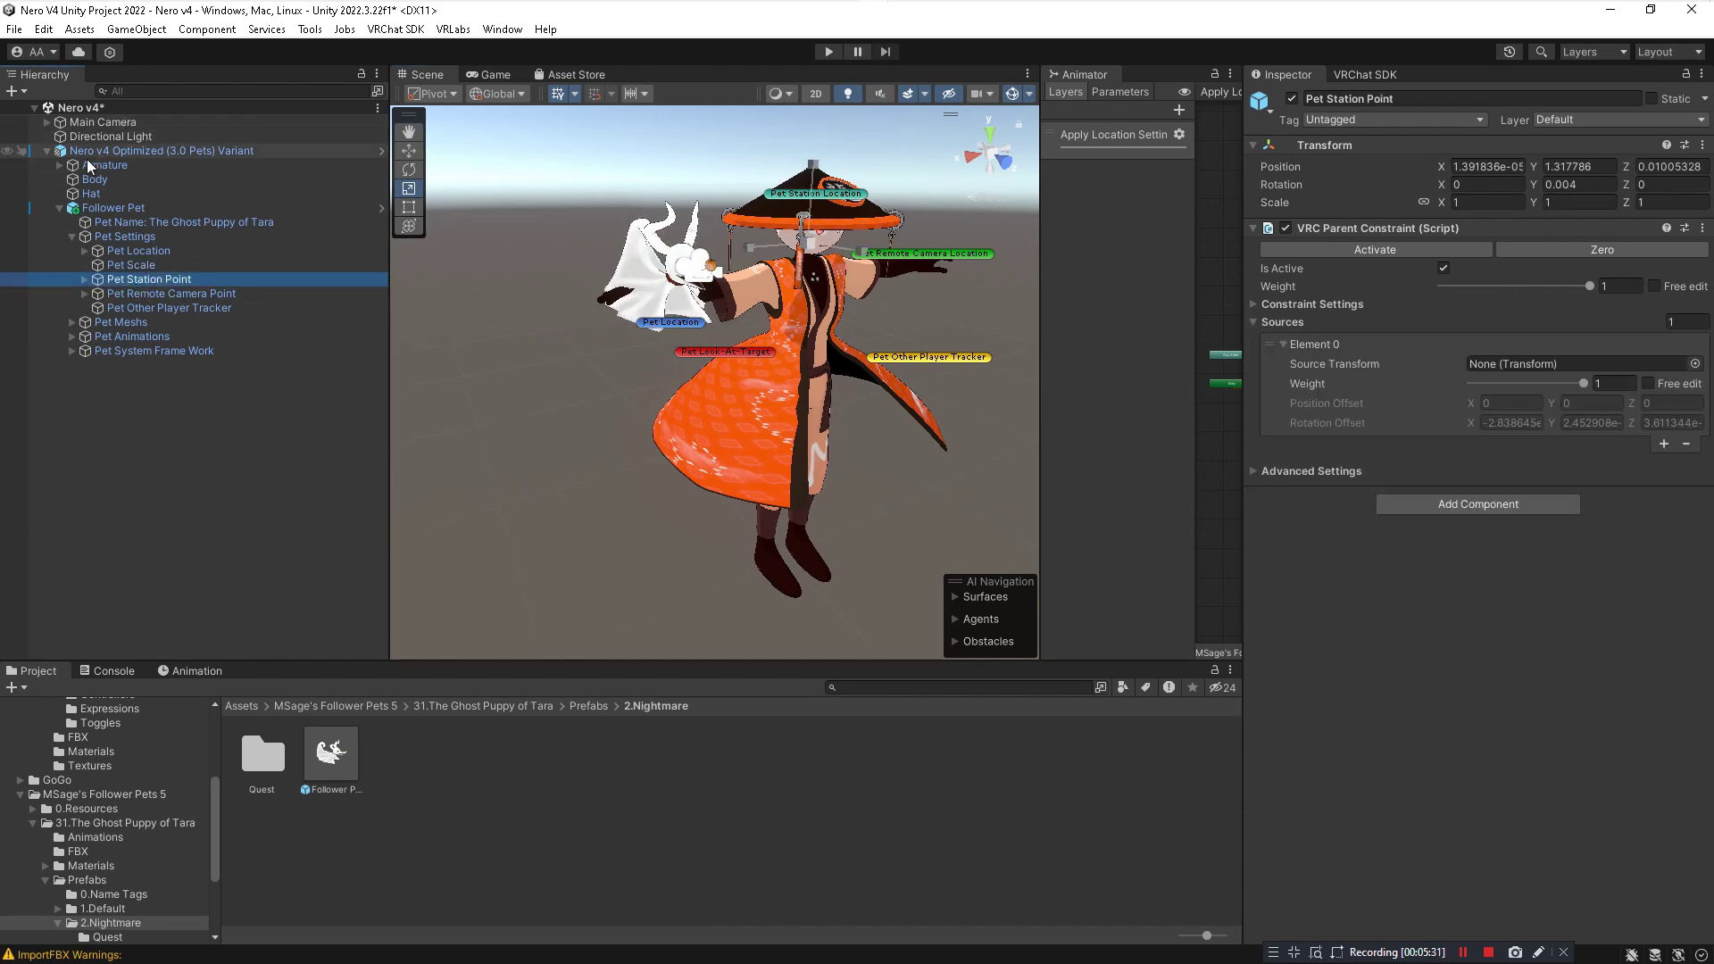
{"action": "left_click_drag", "start_coordinate": [753, 277], "coordinate": [714, 282], "text": "alt"}
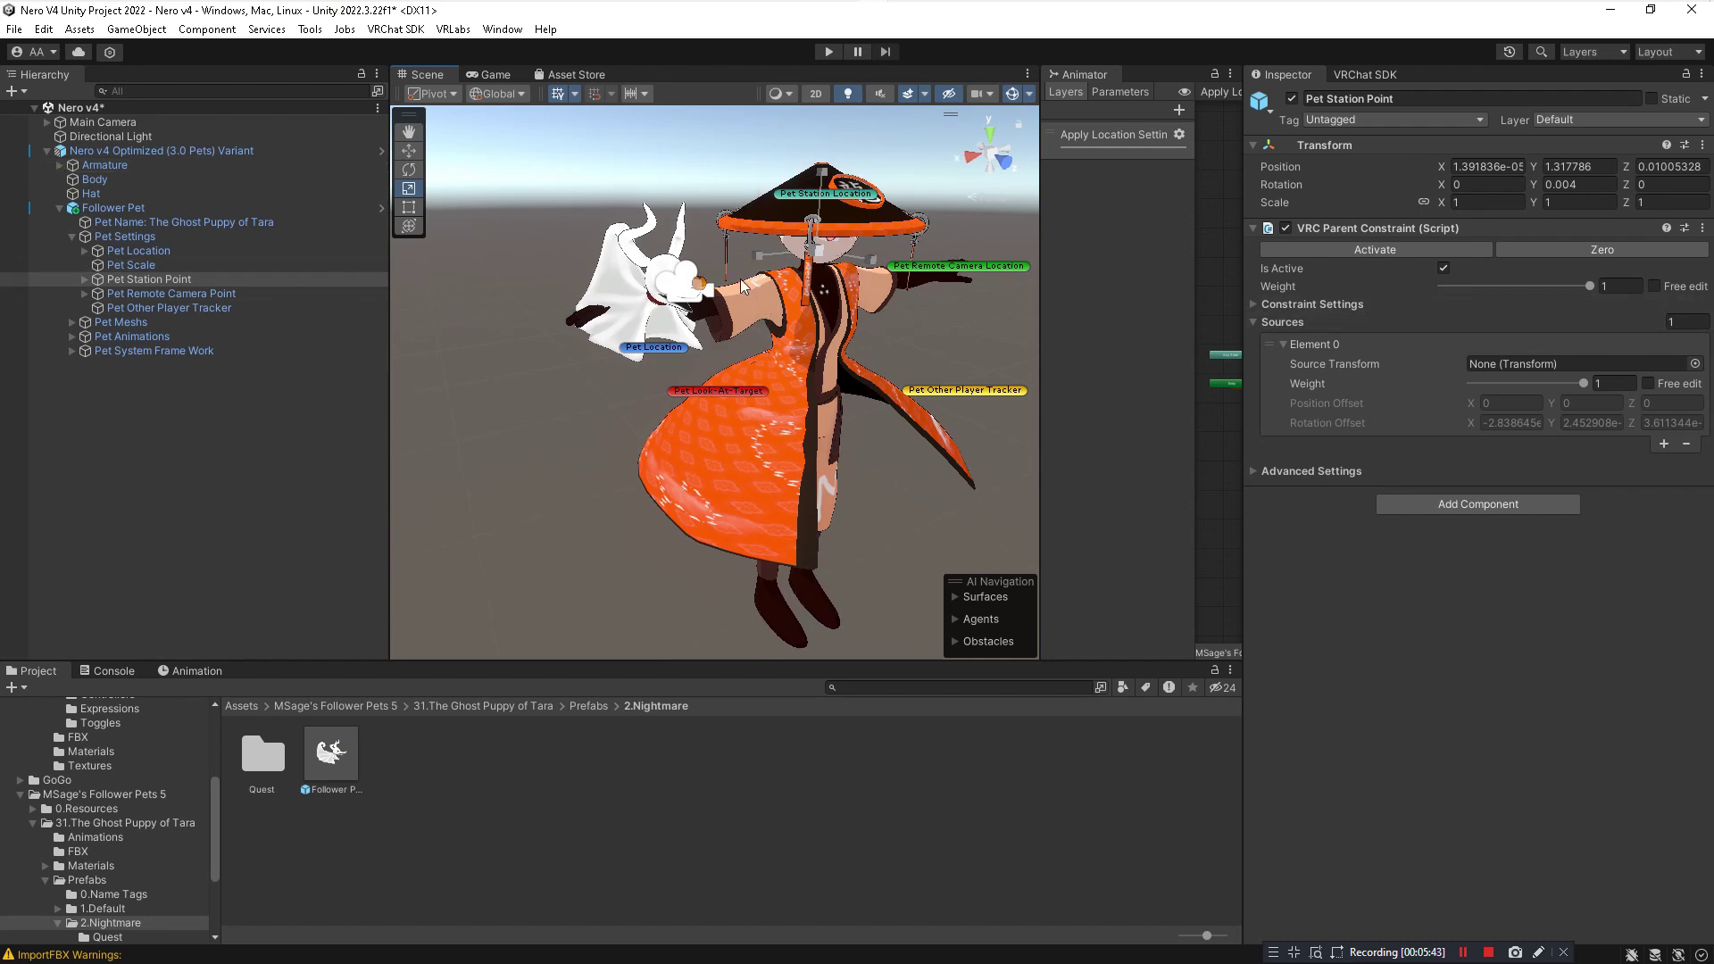
{"action": "left_click", "coordinate": [59, 165]}
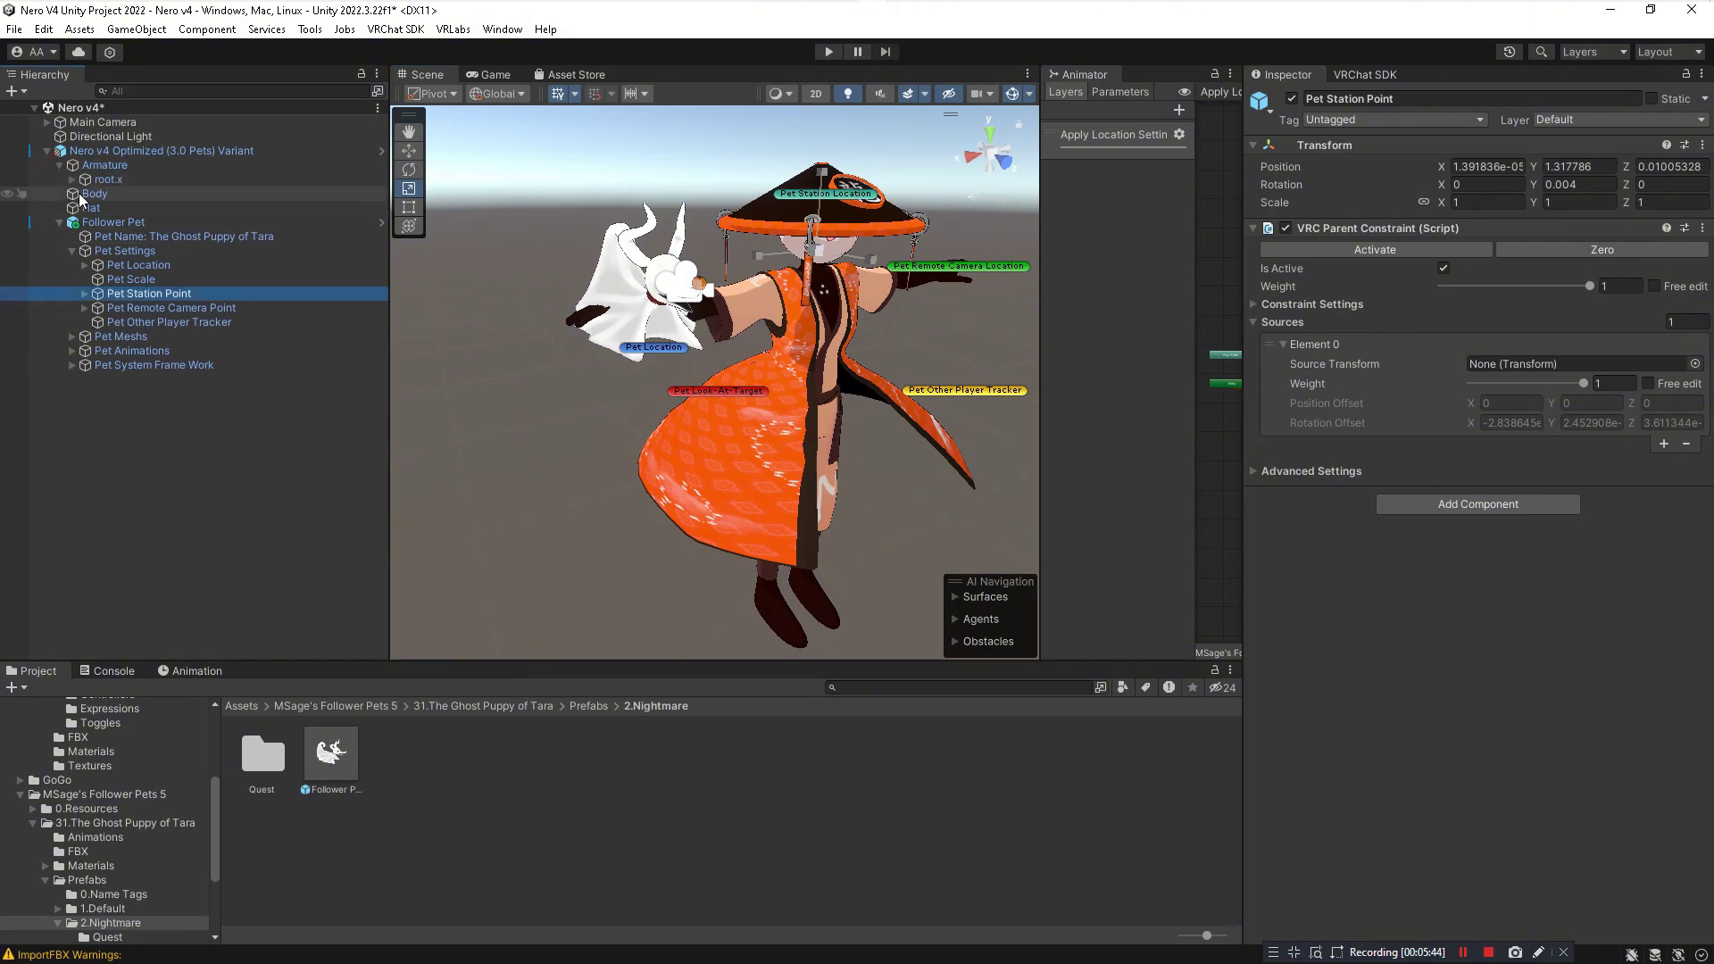
{"action": "left_click", "coordinate": [72, 179]}
{"action": "left_click", "coordinate": [85, 208]}
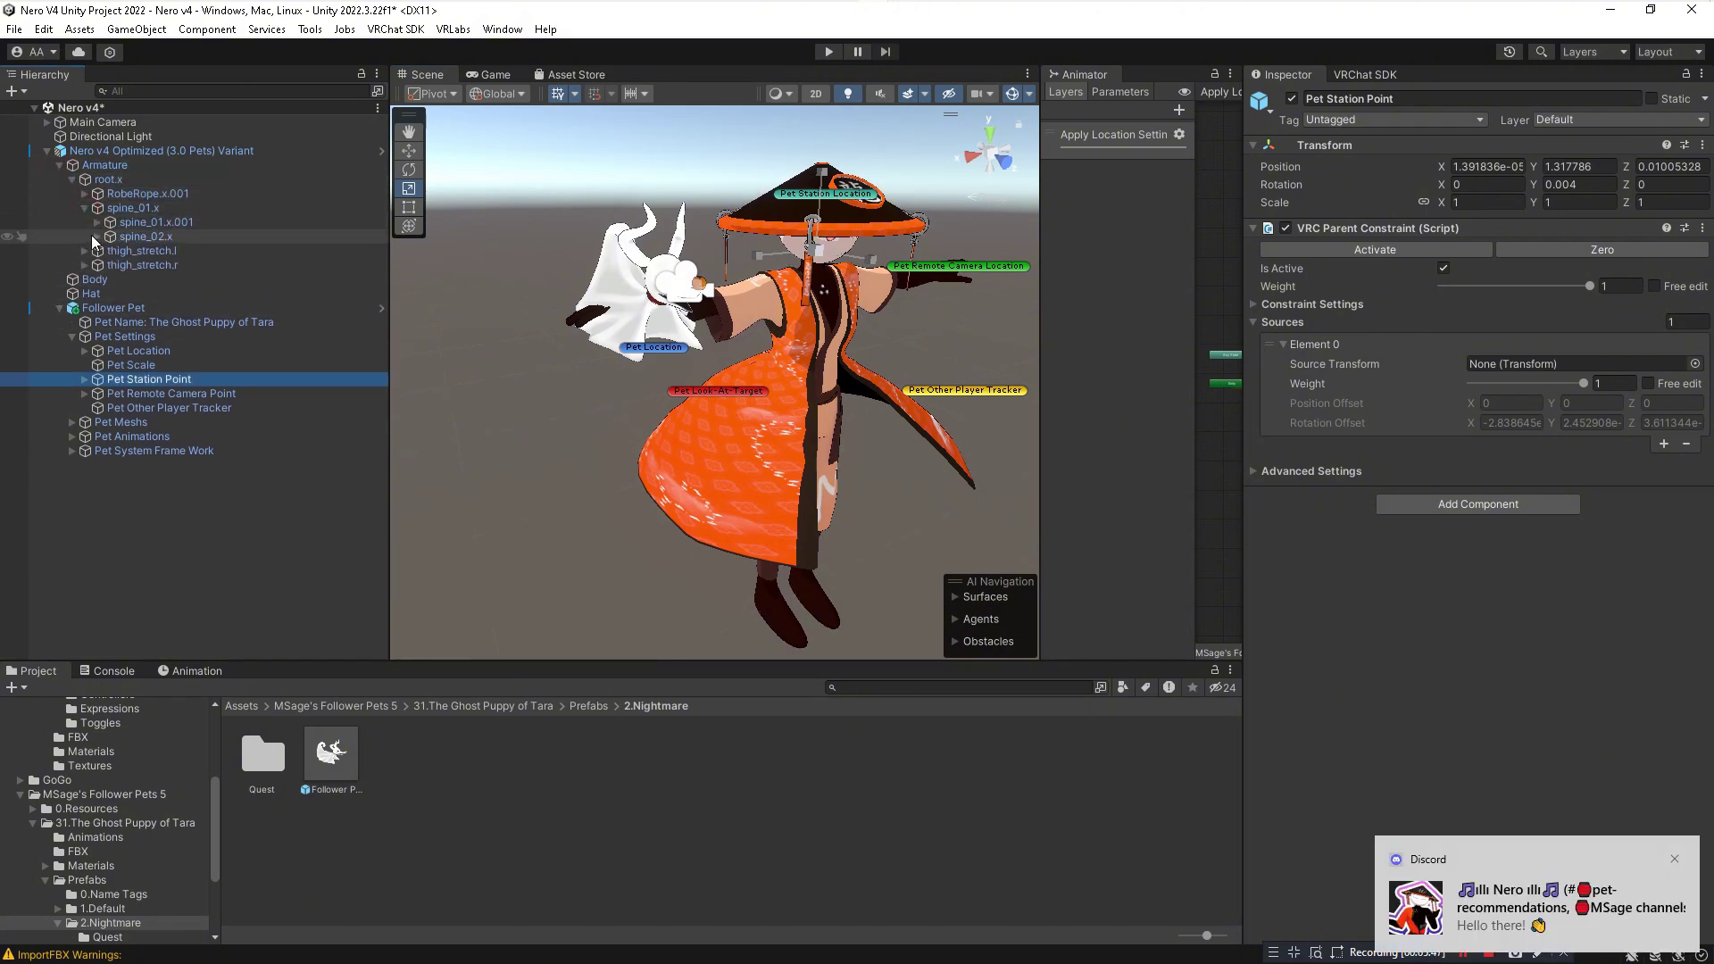
{"action": "left_click", "coordinate": [98, 237]}
{"action": "left_click", "coordinate": [109, 279]}
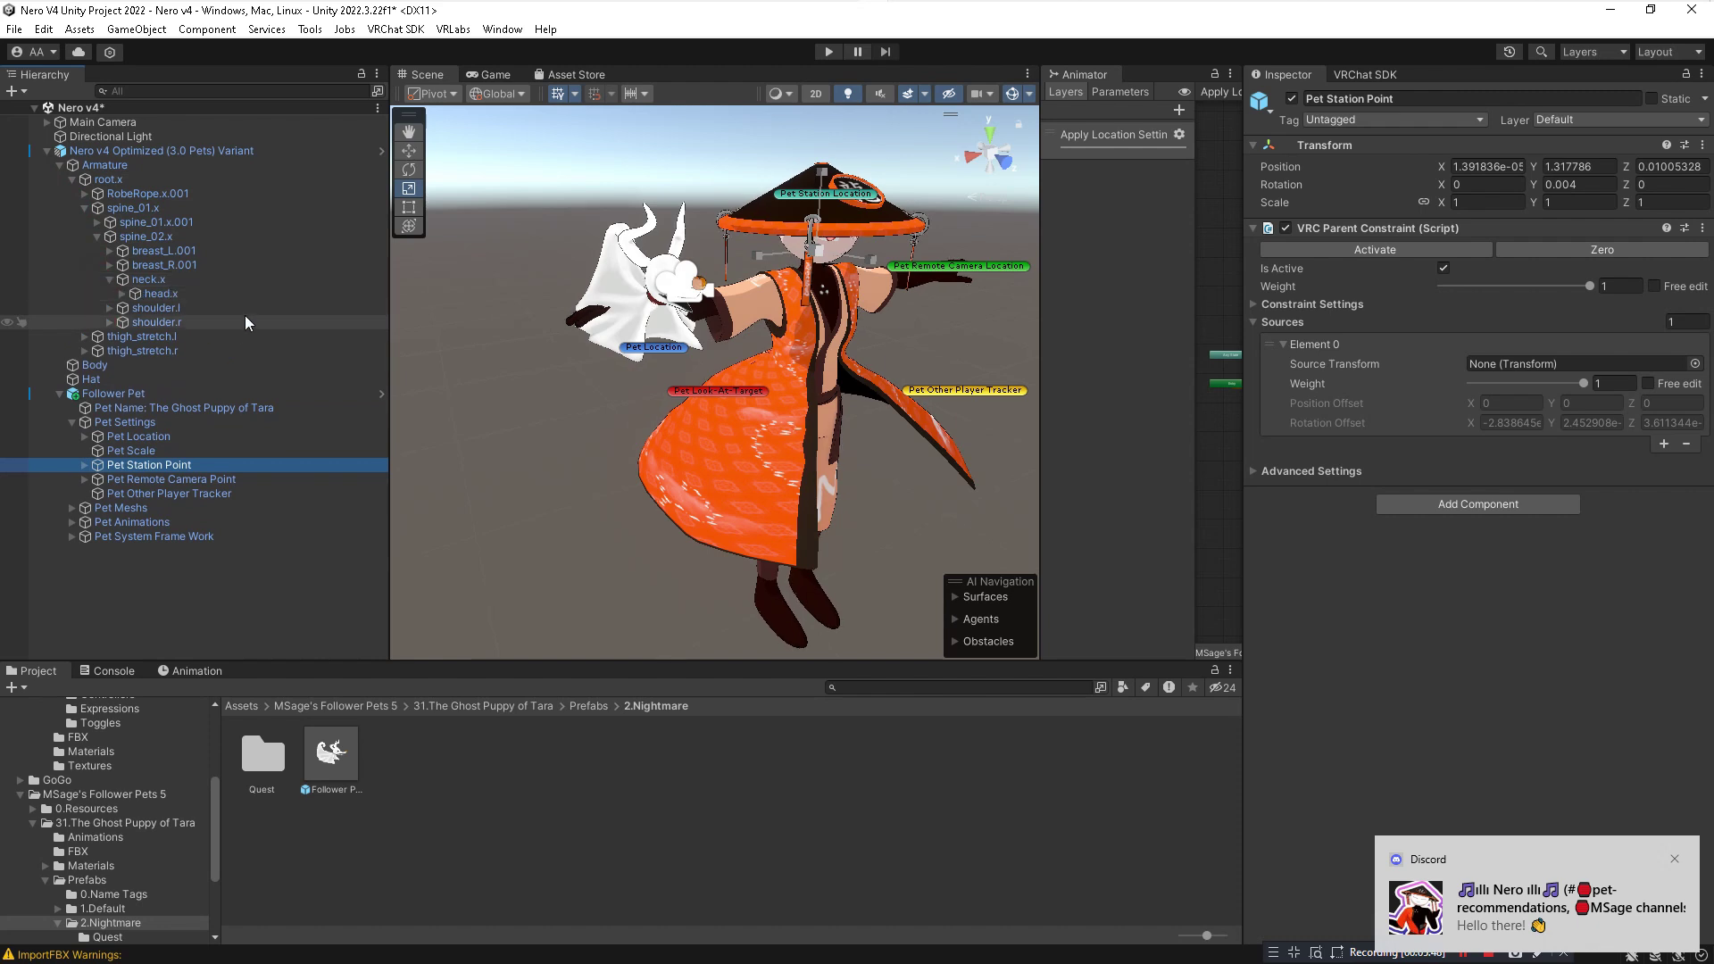
{"action": "left_click", "coordinate": [160, 466]}
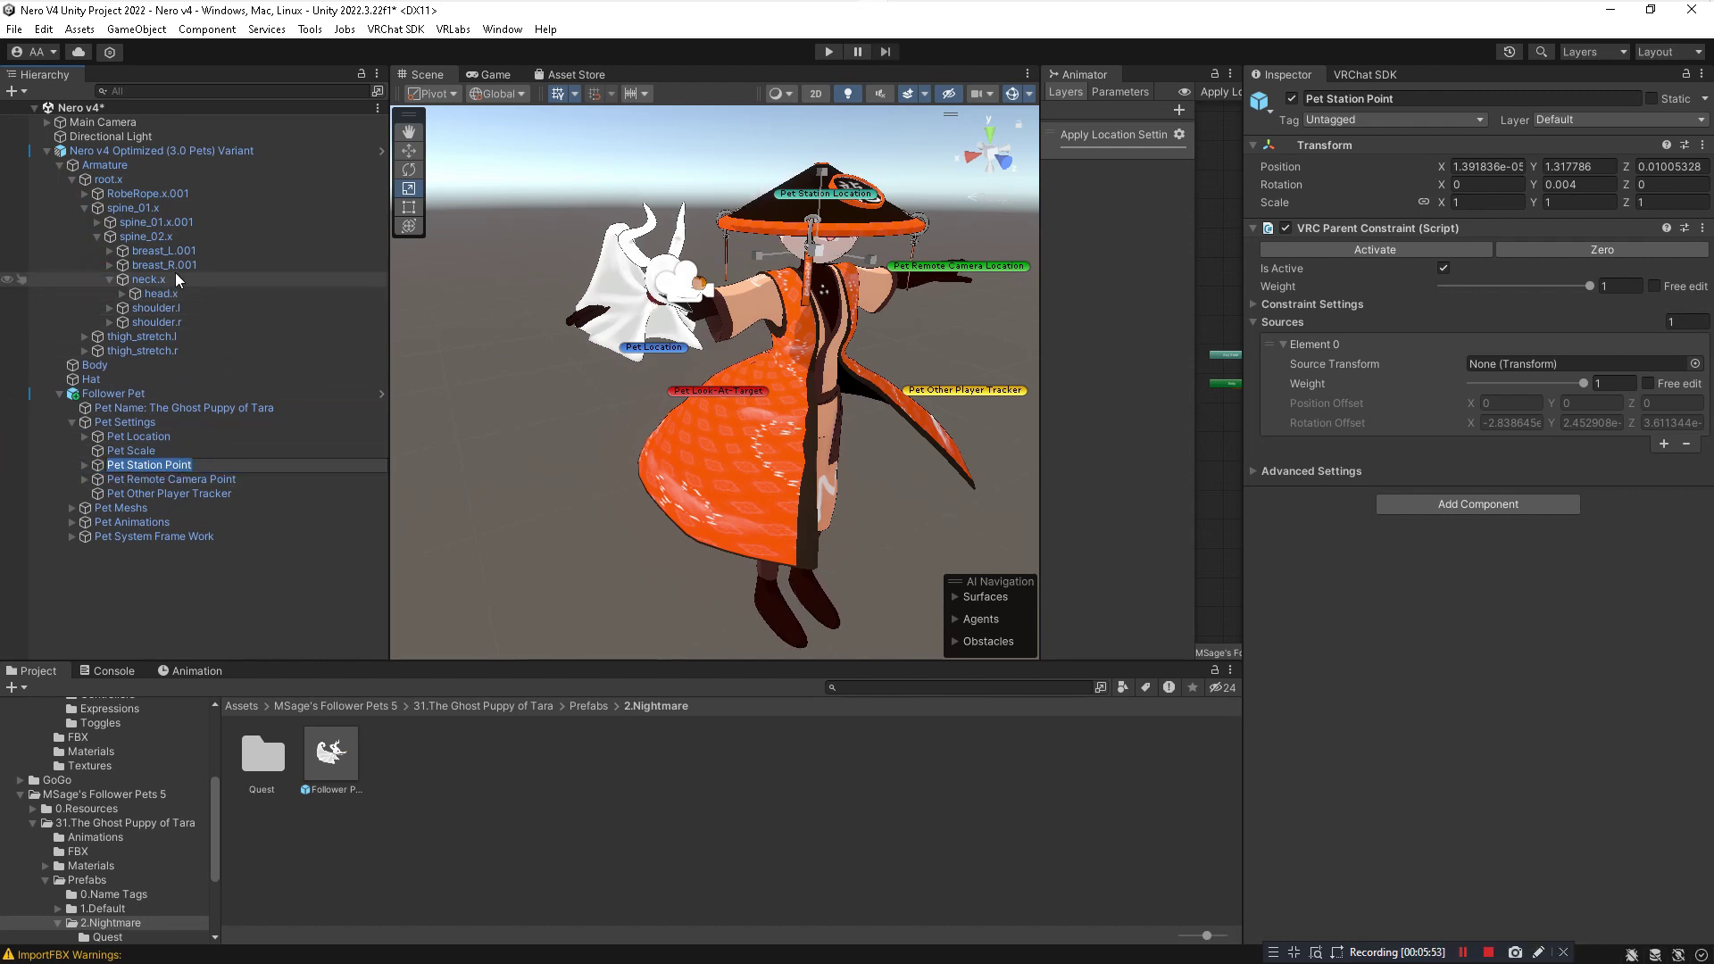
{"action": "left_click_drag", "start_coordinate": [158, 301], "coordinate": [1517, 362]}
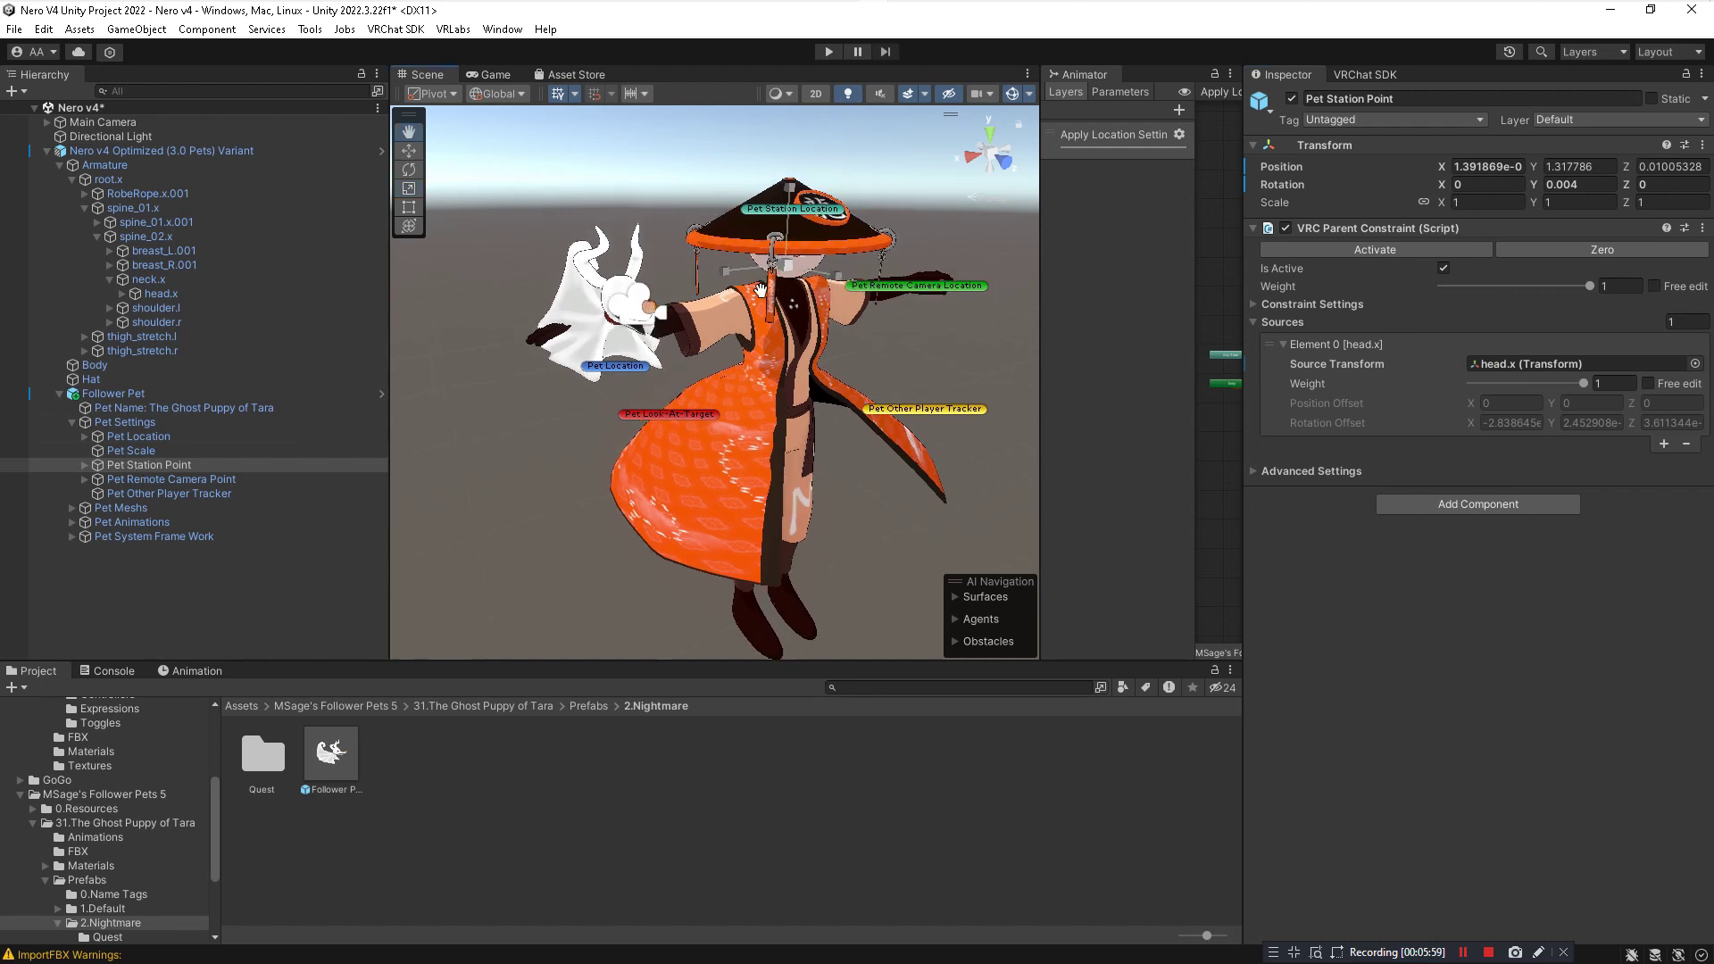
Nudge Pet Station Location atop the hat to position 0, 0.153, -0.008
{"action": "left_click", "coordinate": [84, 464]}
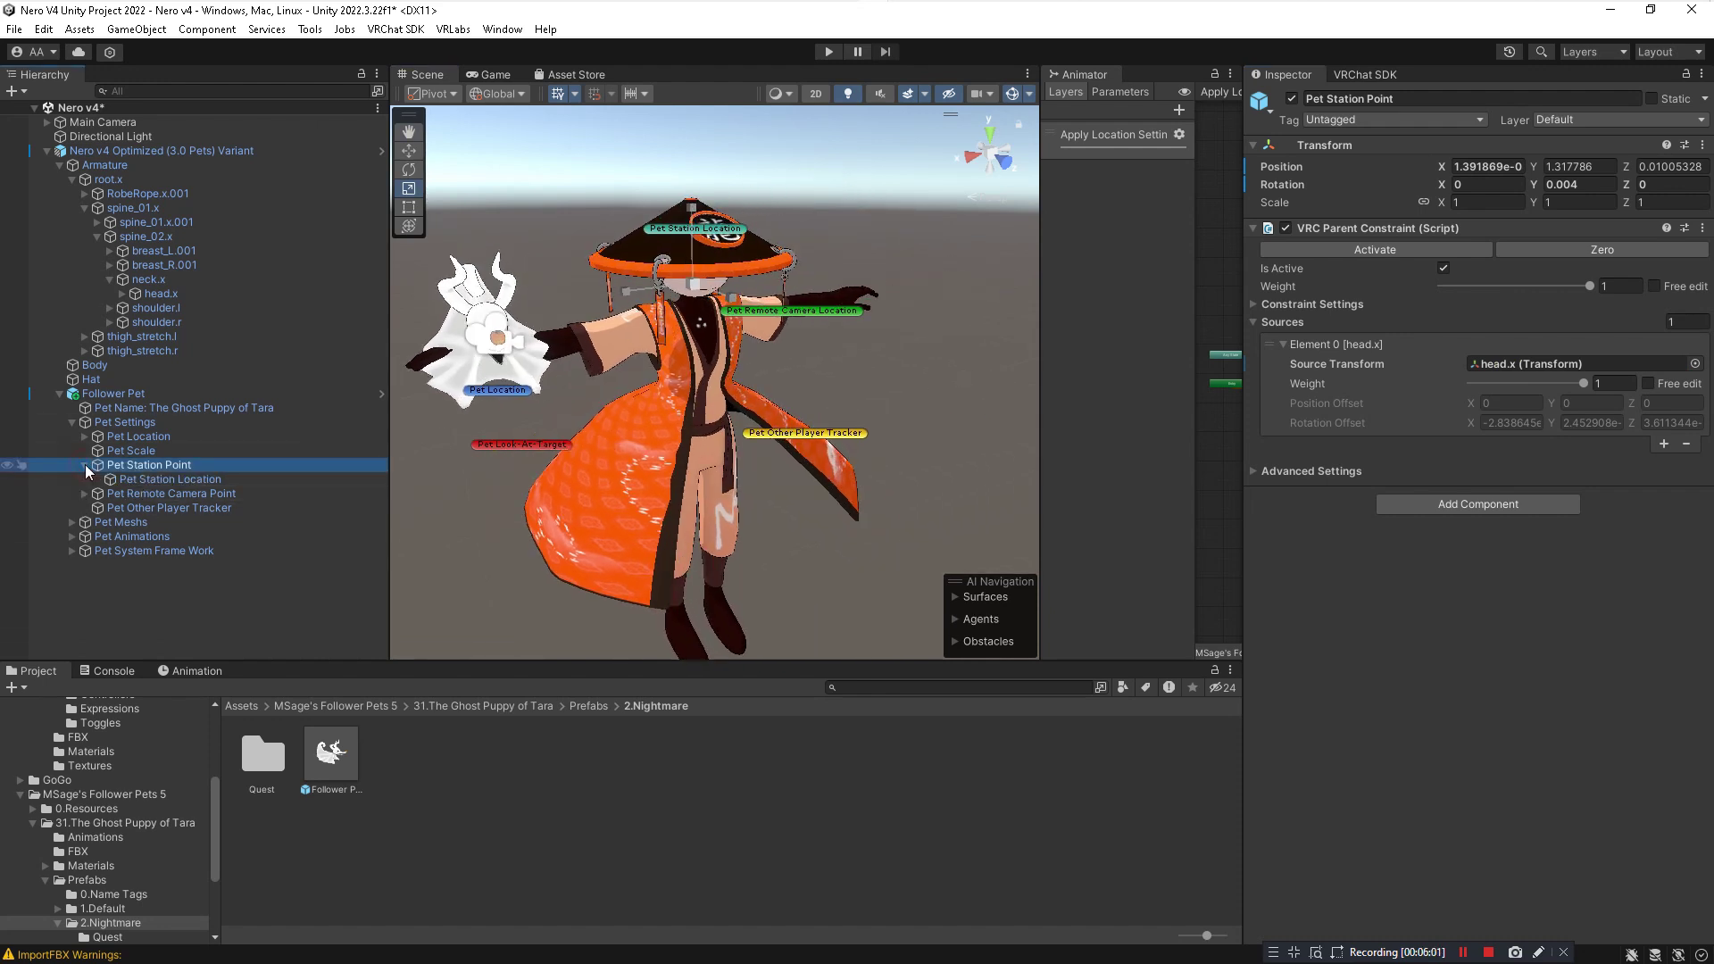
{"action": "left_click", "coordinate": [152, 481]}
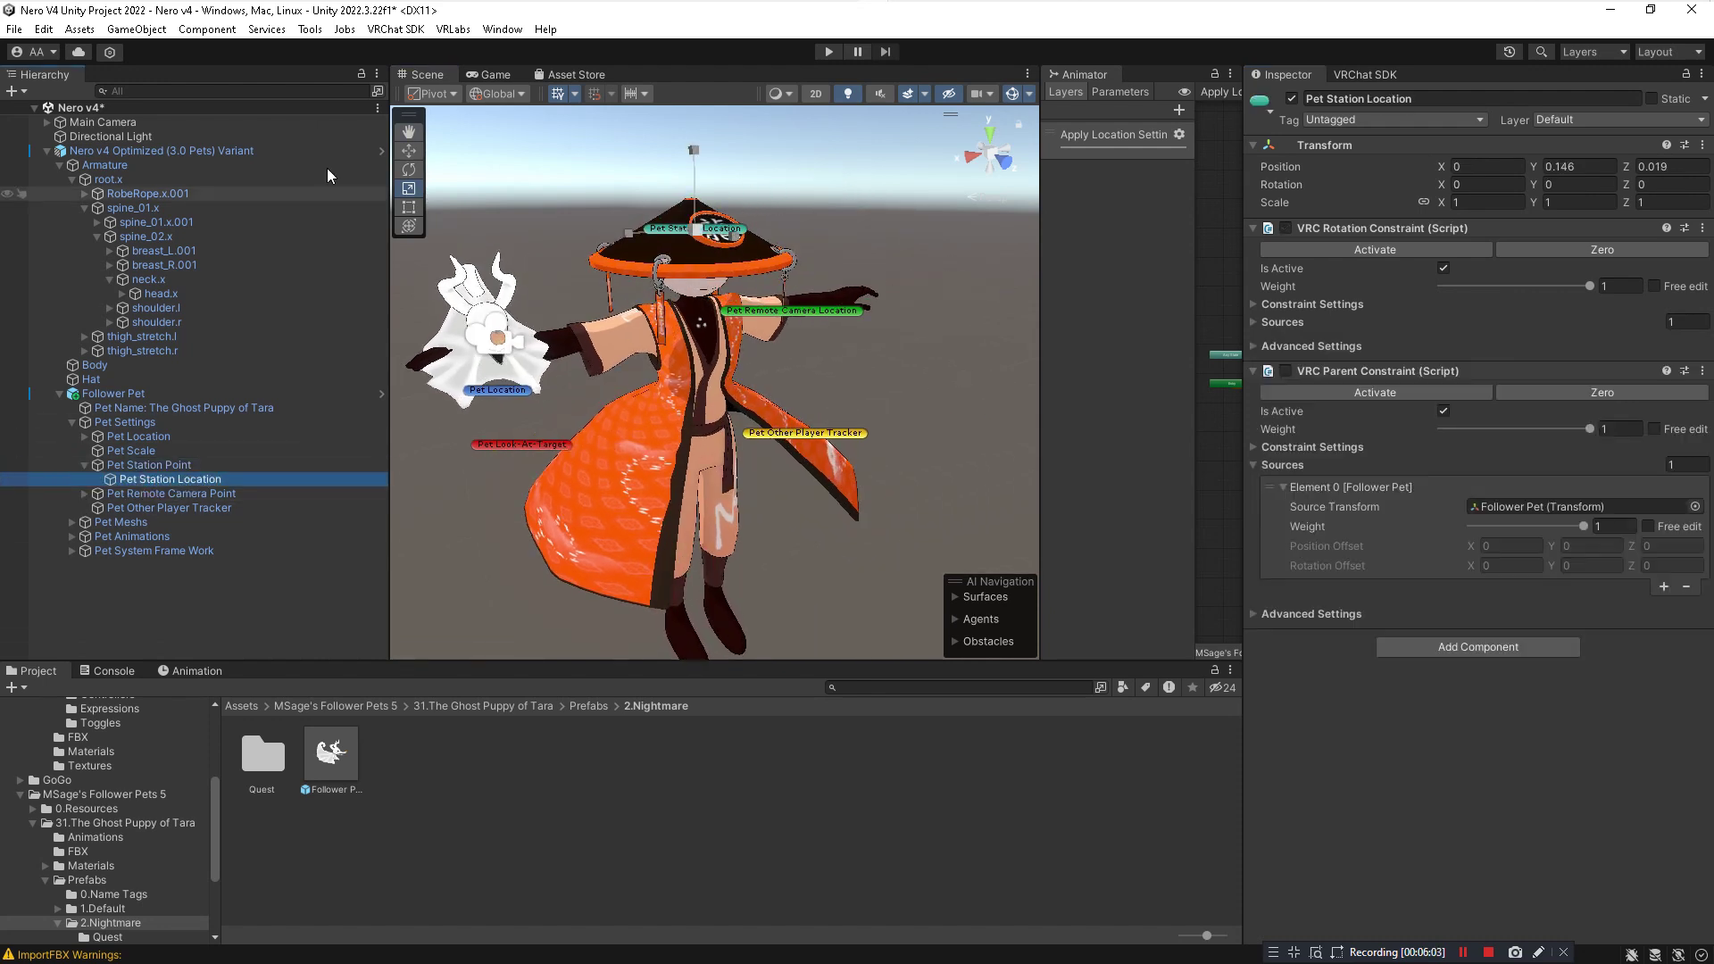
{"action": "left_click", "coordinate": [409, 150]}
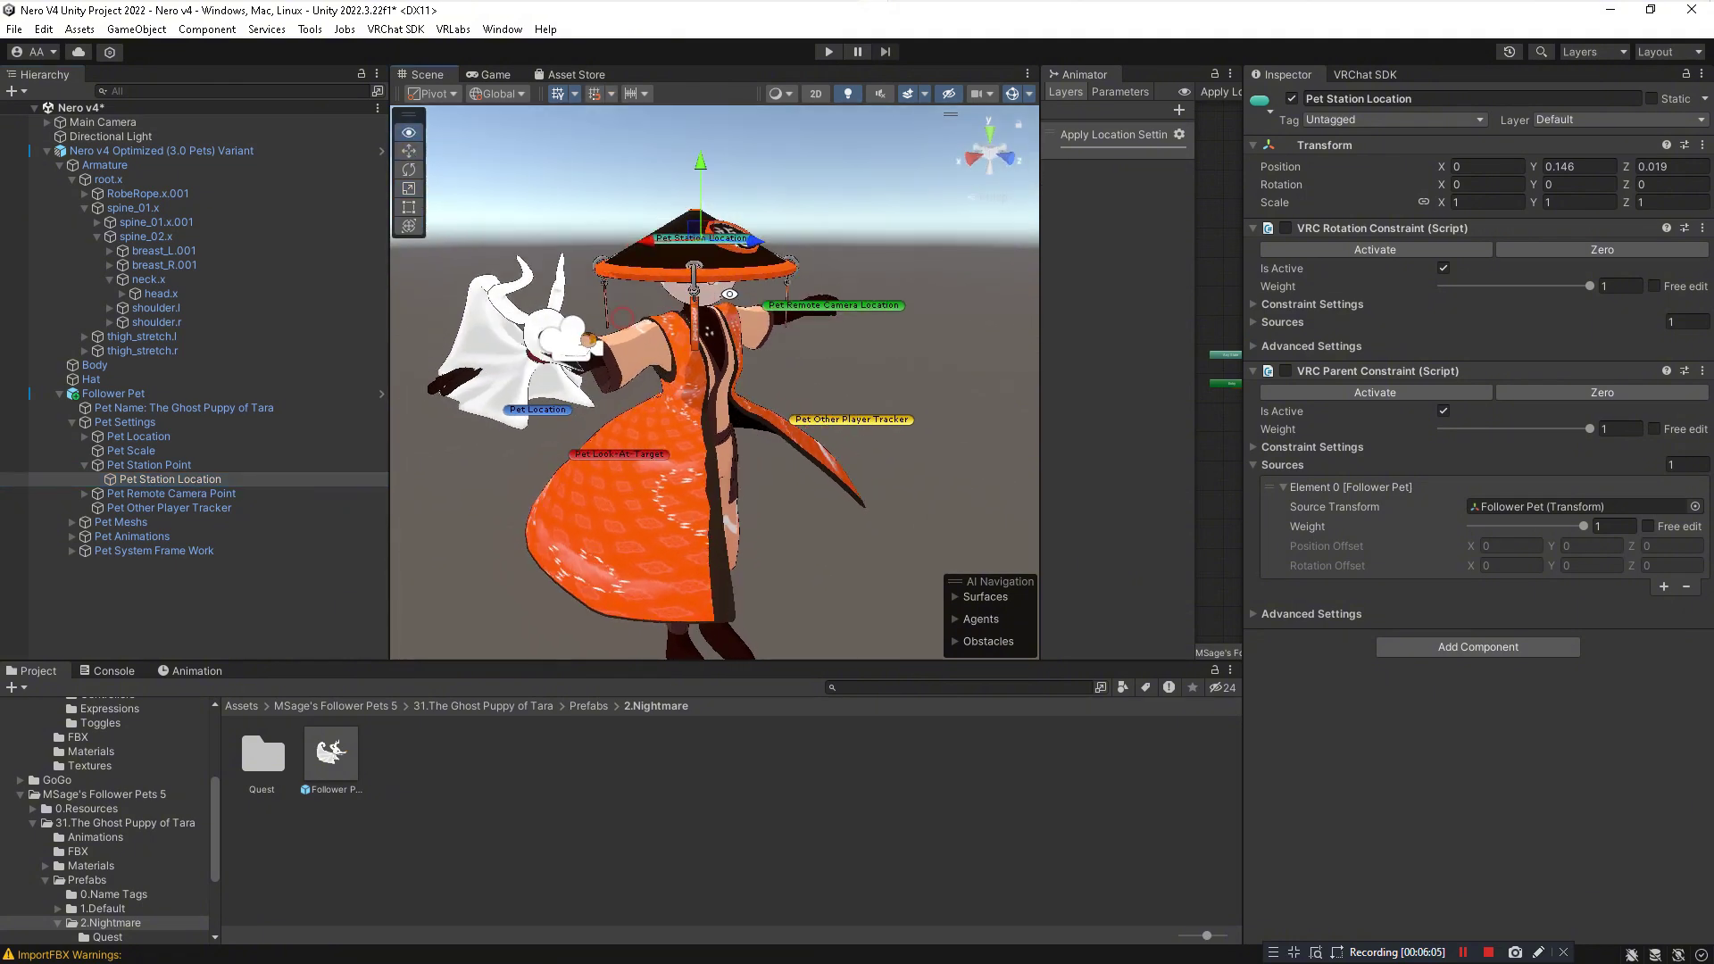
{"action": "left_click_drag", "start_coordinate": [710, 230], "coordinate": [697, 227]}
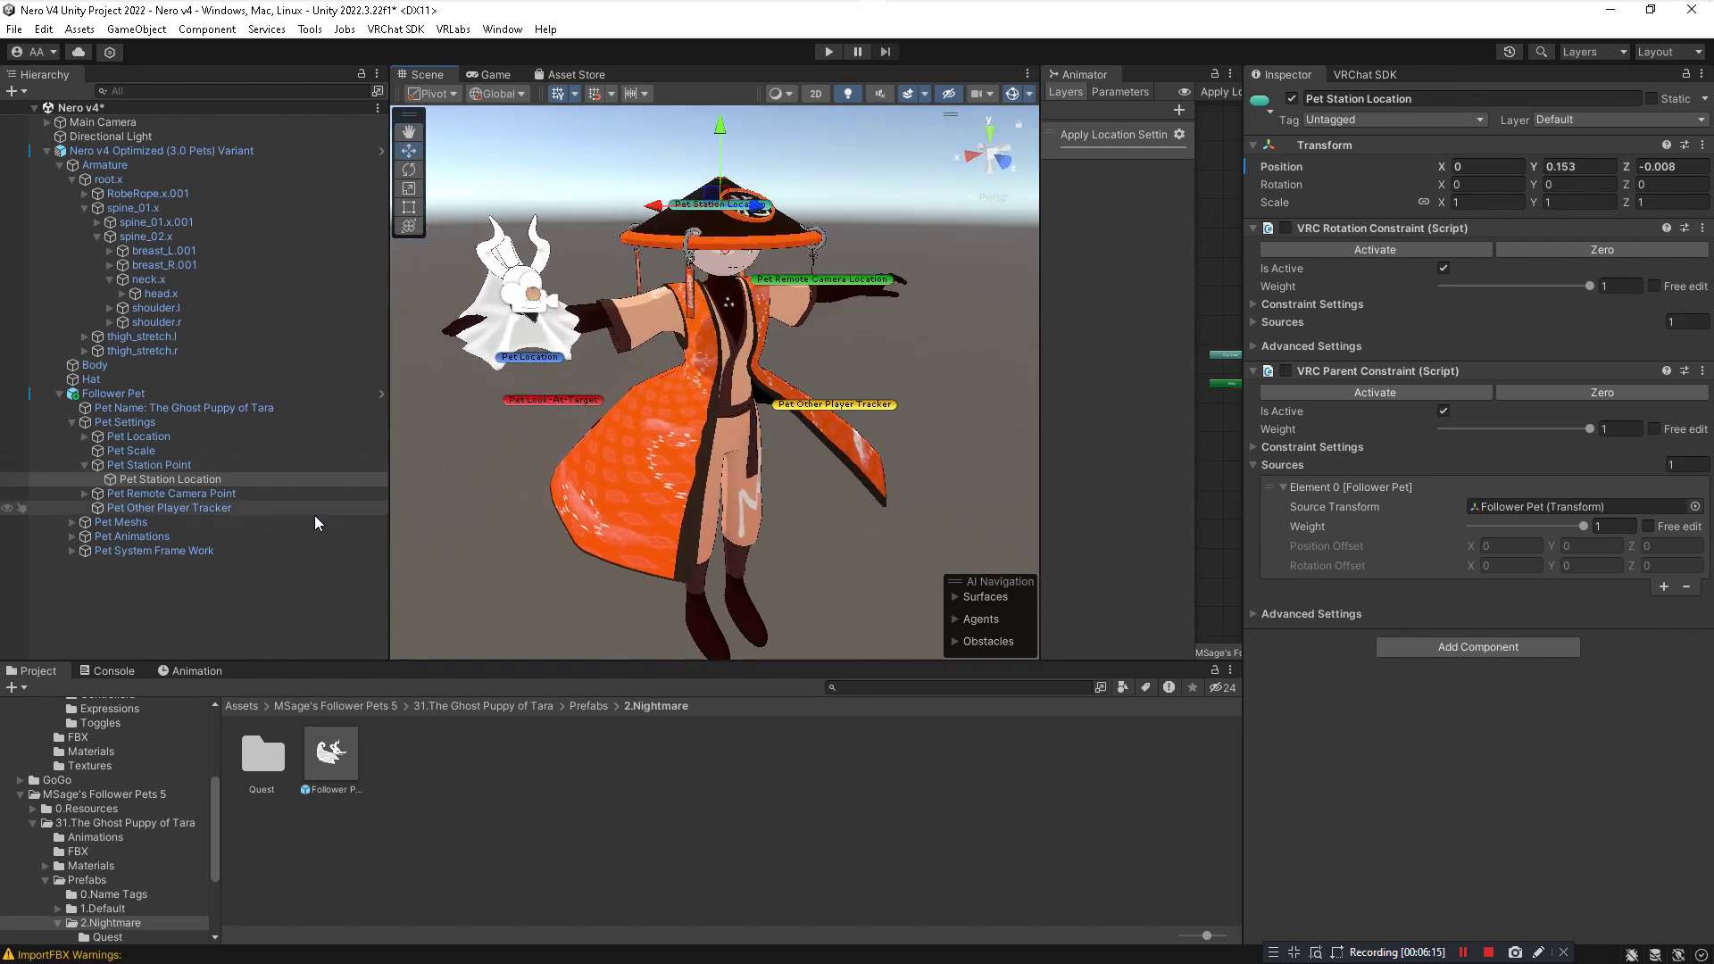
Assign head.x as the Source Transform of Pet Remote Camera Point's VRC Parent Constraint
{"action": "left_click", "coordinate": [163, 495]}
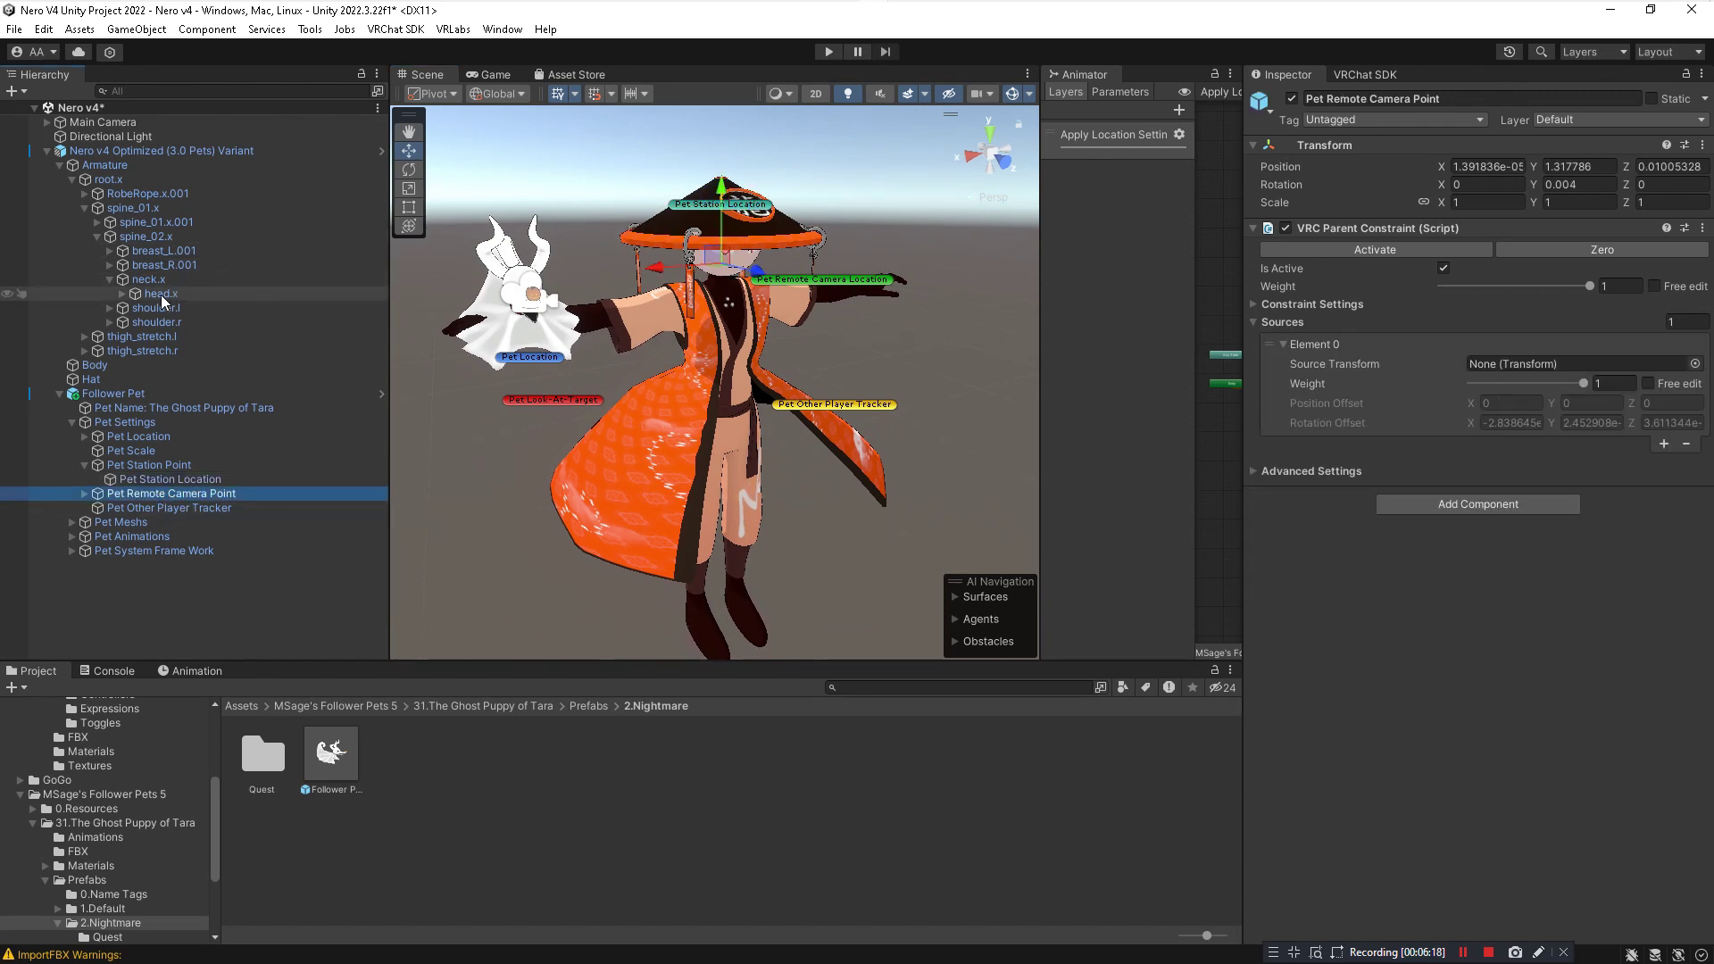
{"action": "left_click_drag", "start_coordinate": [263, 294], "coordinate": [1556, 366]}
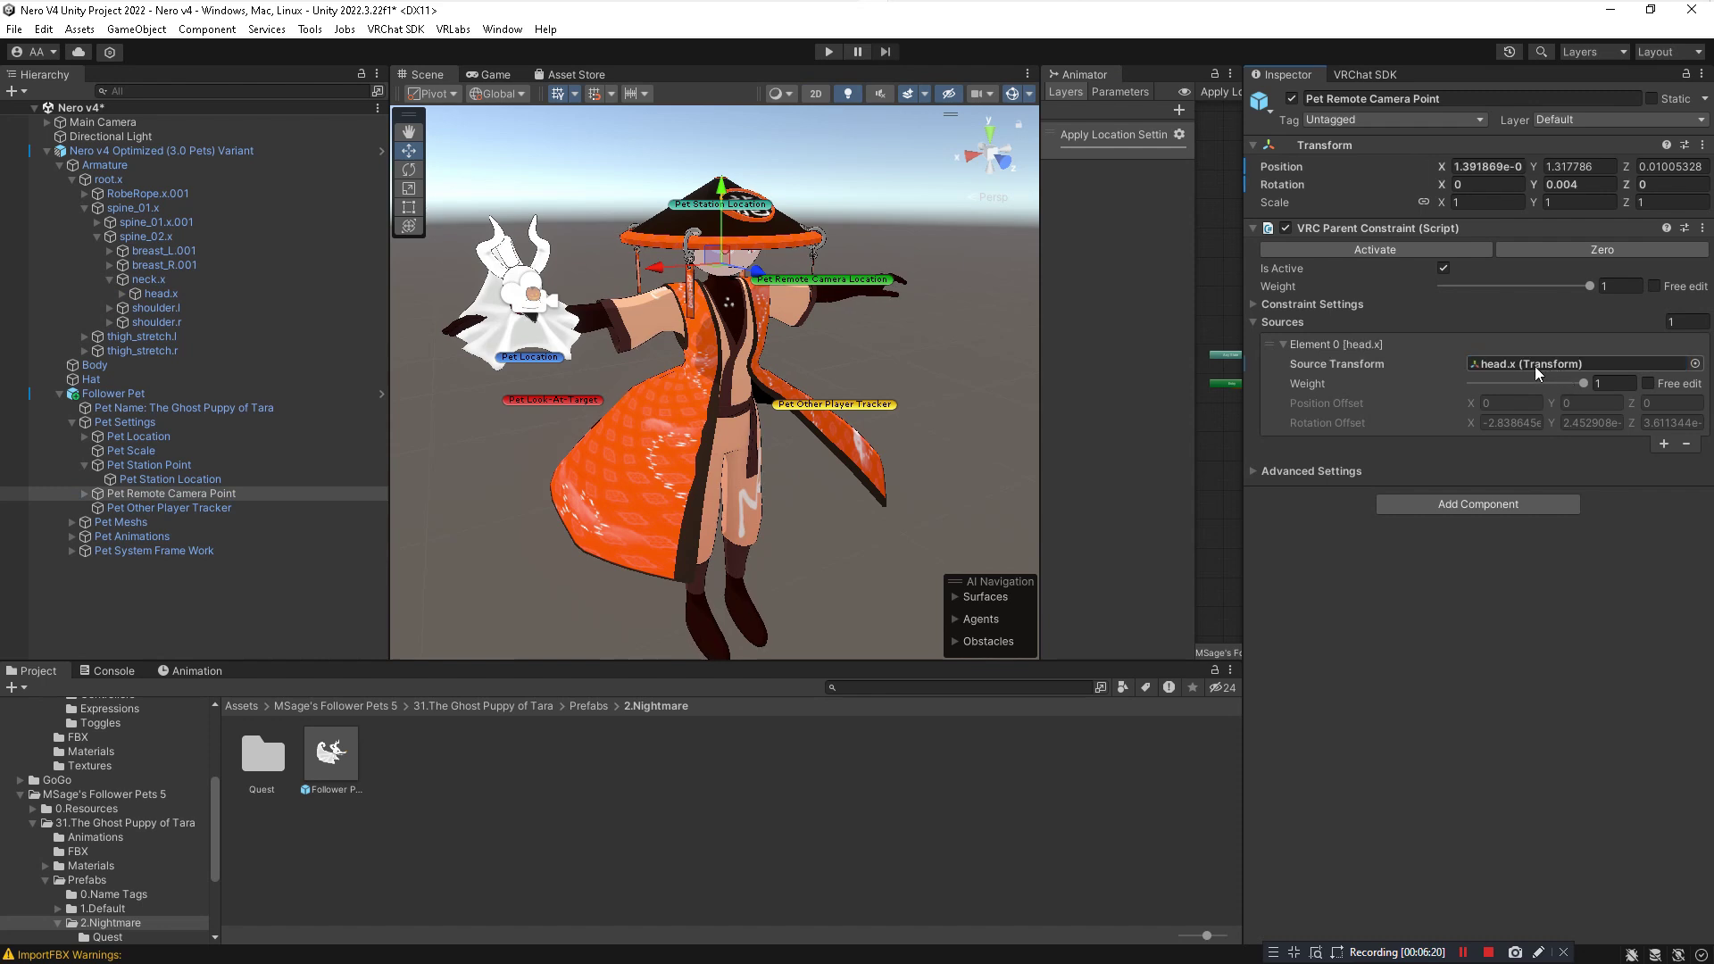